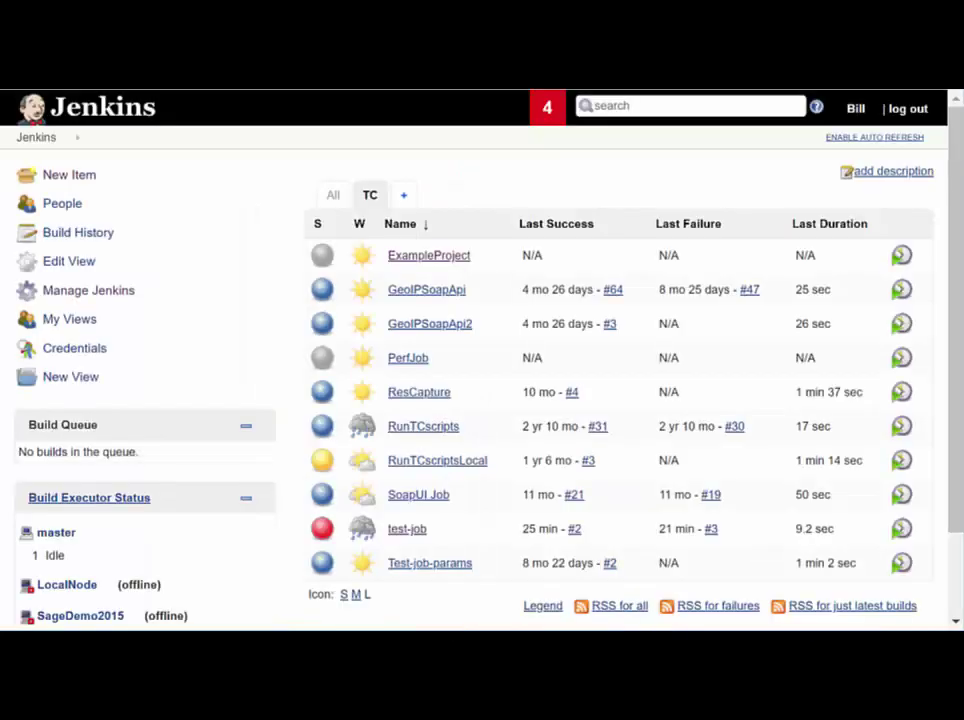
- Open the plugin manager's list of available plugins and filter it for "test file operations"
{"action": "left_click", "coordinate": [66, 145]}
{"action": "mouse_move", "coordinate": [157, 300]}
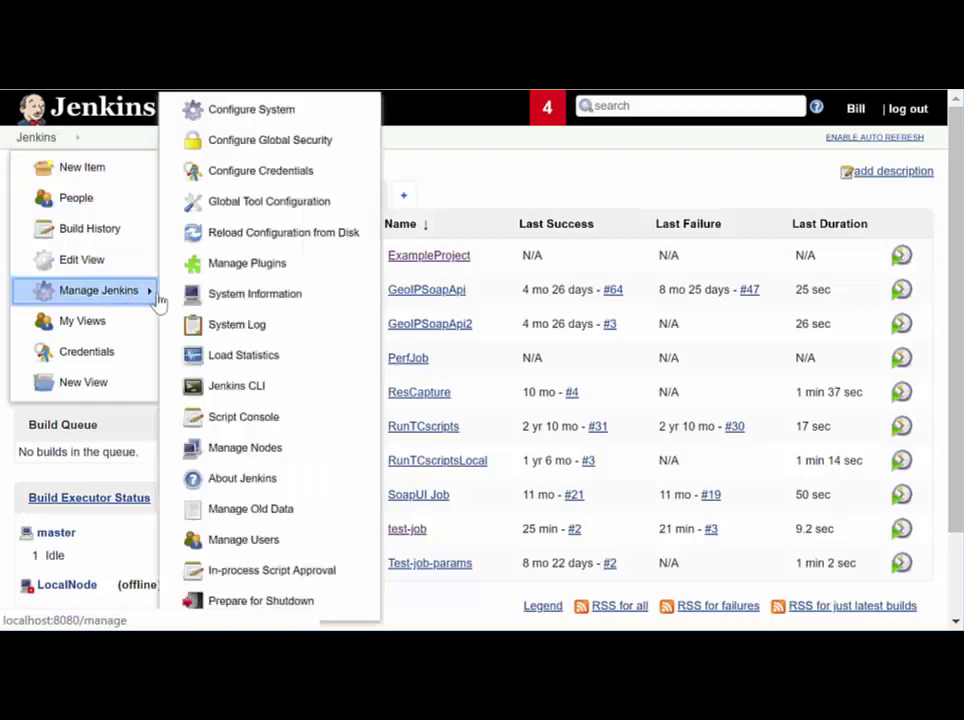
{"action": "left_click", "coordinate": [243, 266]}
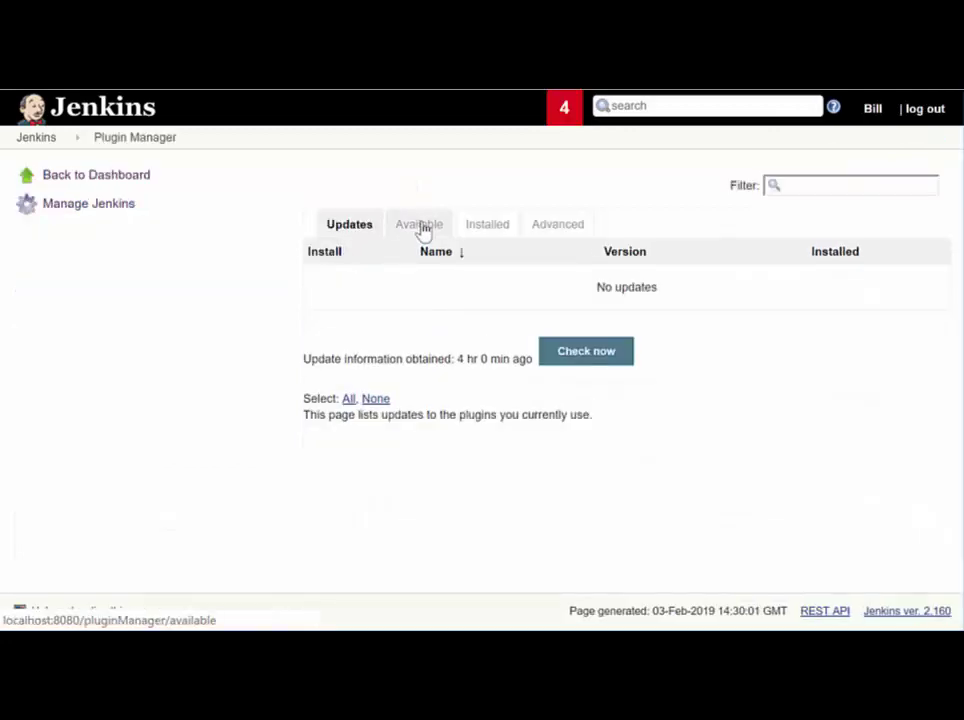
{"action": "left_click", "coordinate": [424, 229]}
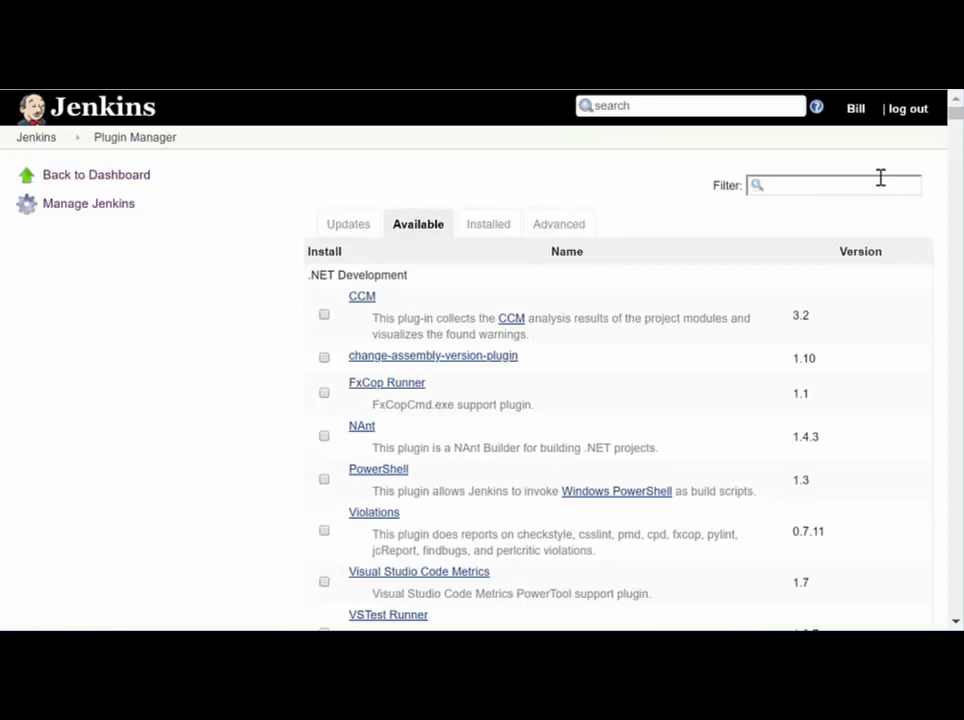
{"action": "left_click", "coordinate": [863, 176]}
{"action": "type", "text": "test t"}
{"action": "type", "text": "ile operations"}
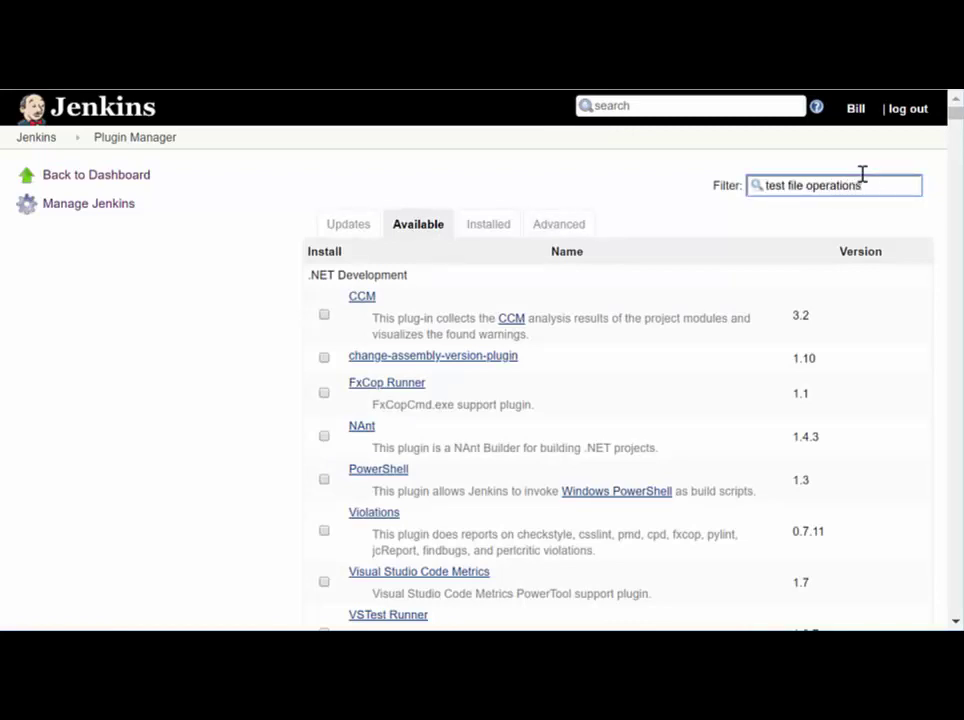
{"action": "triple_click", "coordinate": [862, 175]}
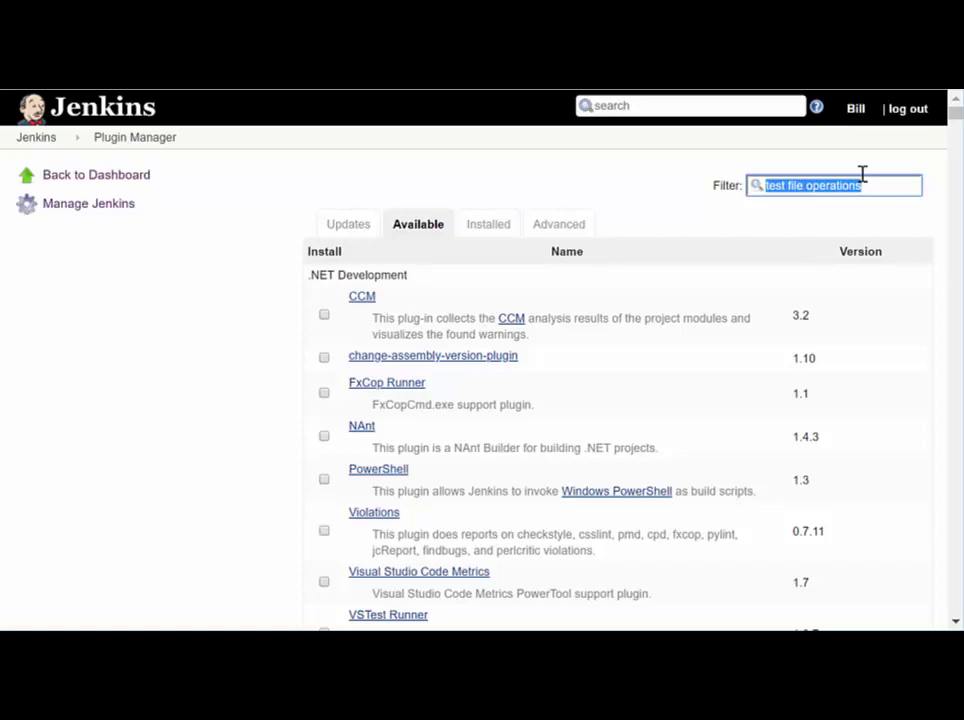
{"action": "left_click", "coordinate": [862, 175]}
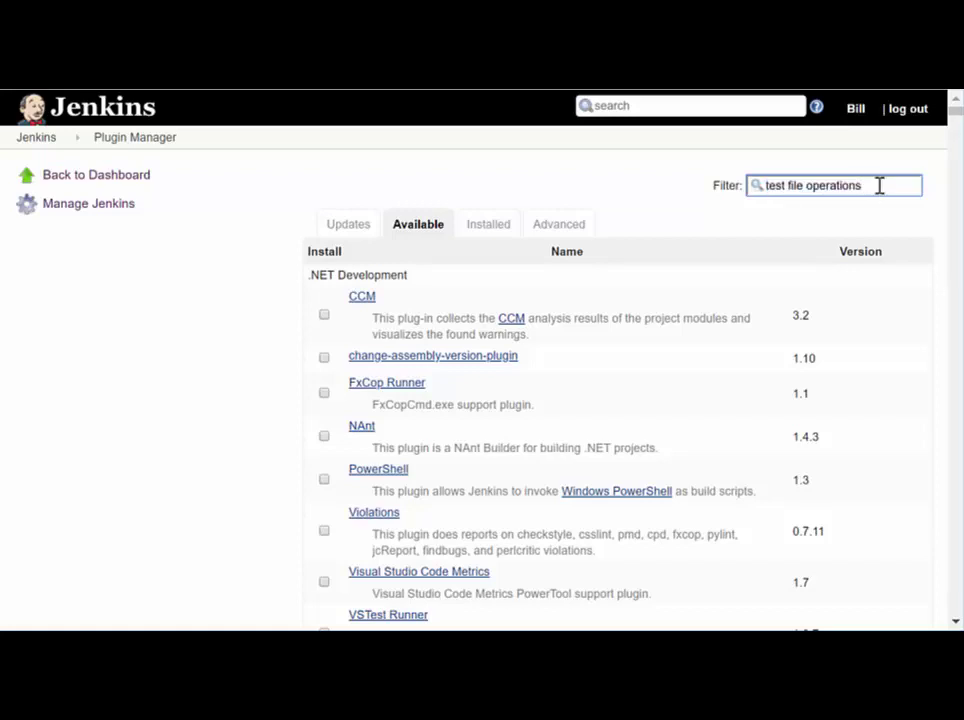
- Filter the available plugins for "matrix combinations plug" instead
{"action": "left_click_drag", "start_coordinate": [879, 185], "coordinate": [725, 185]}
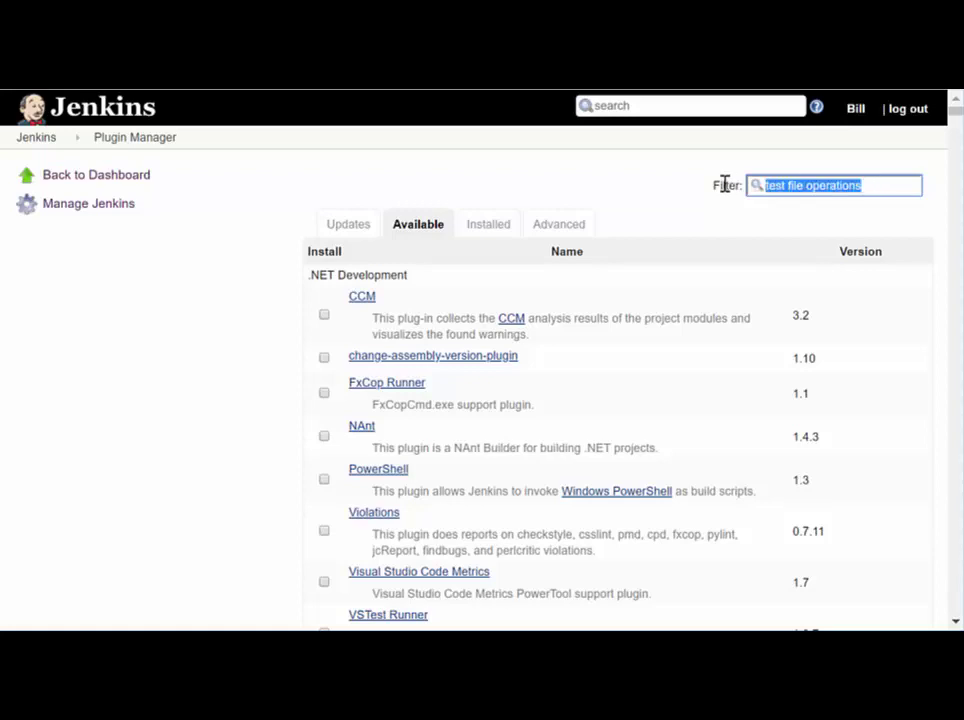
{"action": "type", "text": "me"}
{"action": "type", "text": "x"}
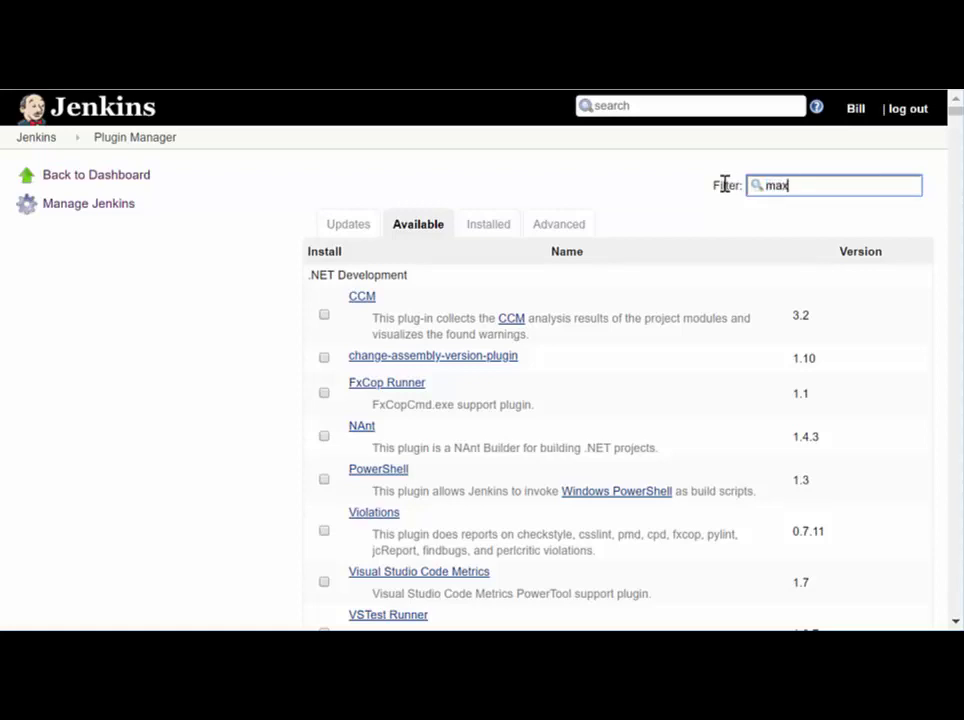
{"action": "key", "text": "BackSpace"}
{"action": "type", "text": "trix combi"}
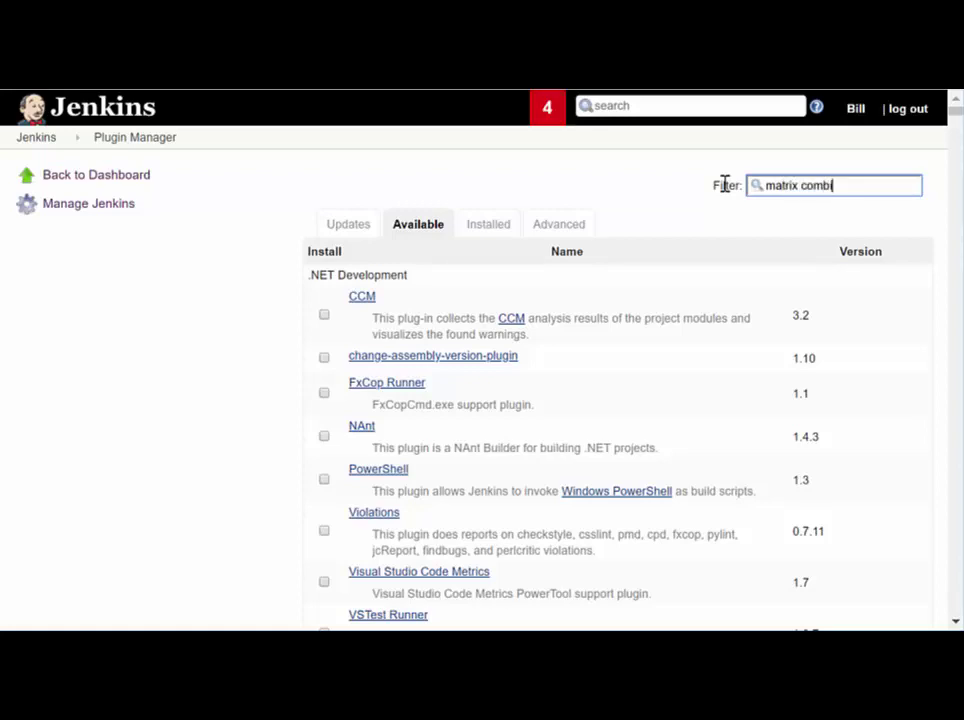
{"action": "type", "text": "nations plug"}
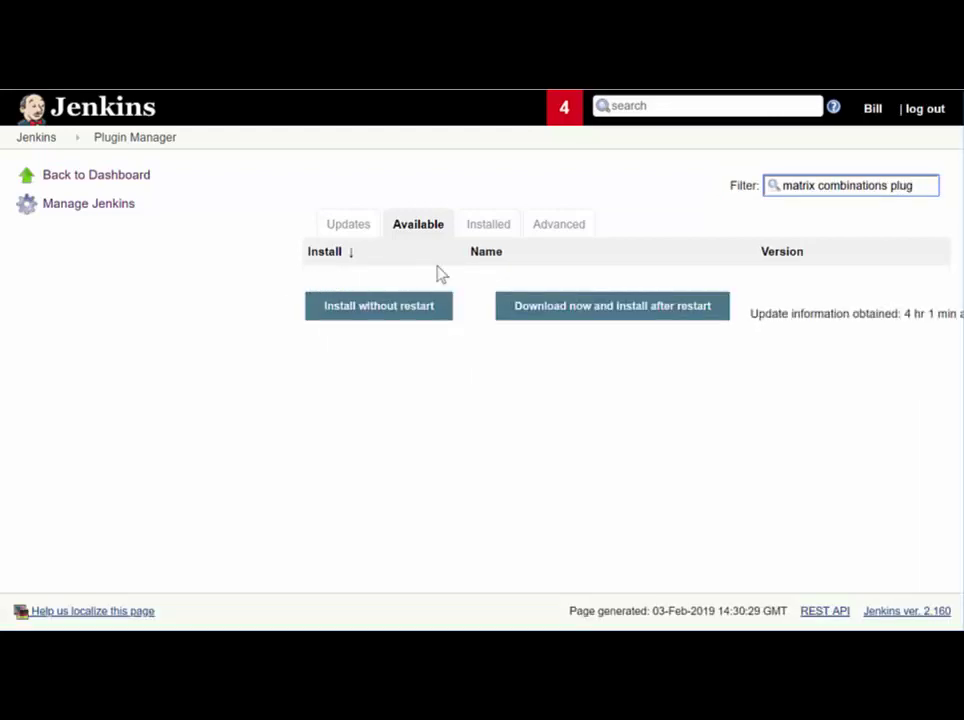
- Check the installed plugins by filtering for "text file" and for "matrix combin"
{"action": "left_click", "coordinate": [489, 226]}
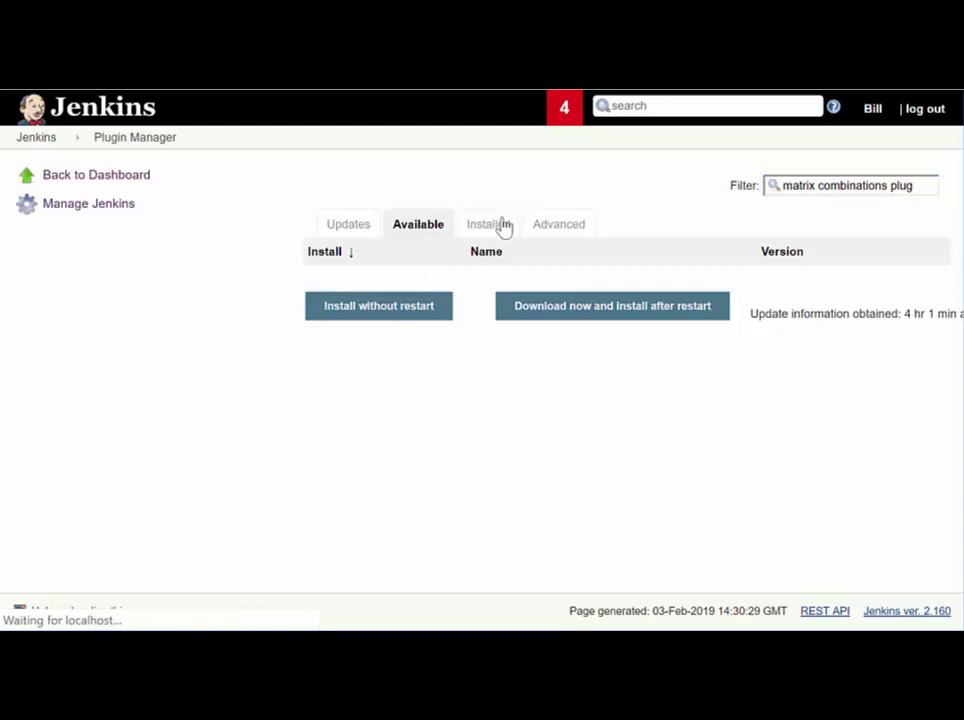
{"action": "left_click", "coordinate": [845, 185]}
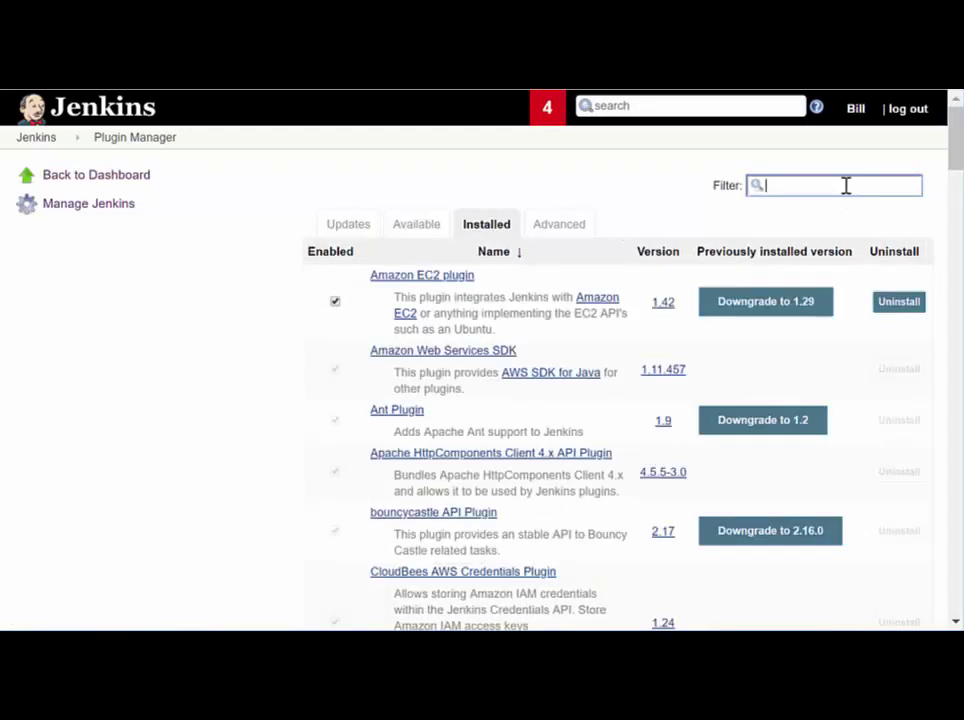
{"action": "type", "text": "text file"}
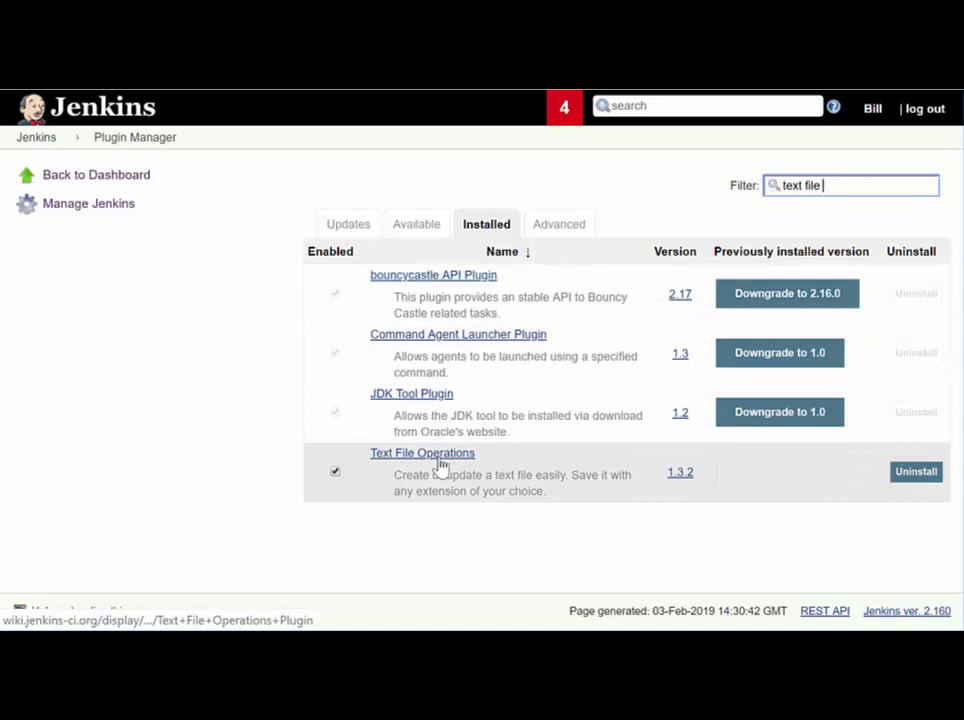
{"action": "triple_click", "coordinate": [841, 189]}
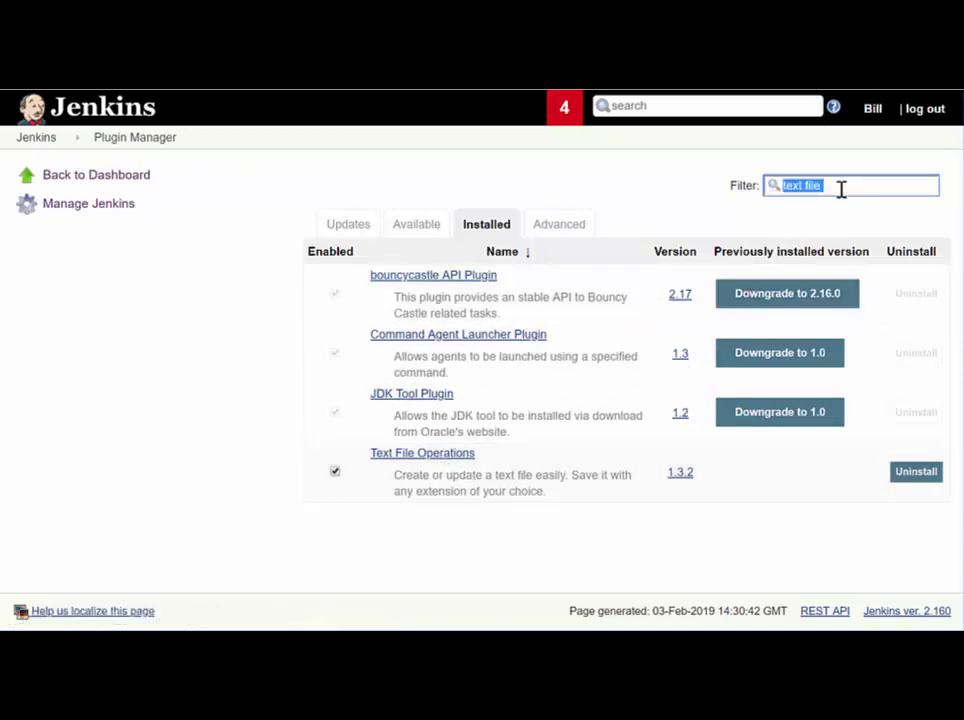
{"action": "type", "text": "matrix combin"}
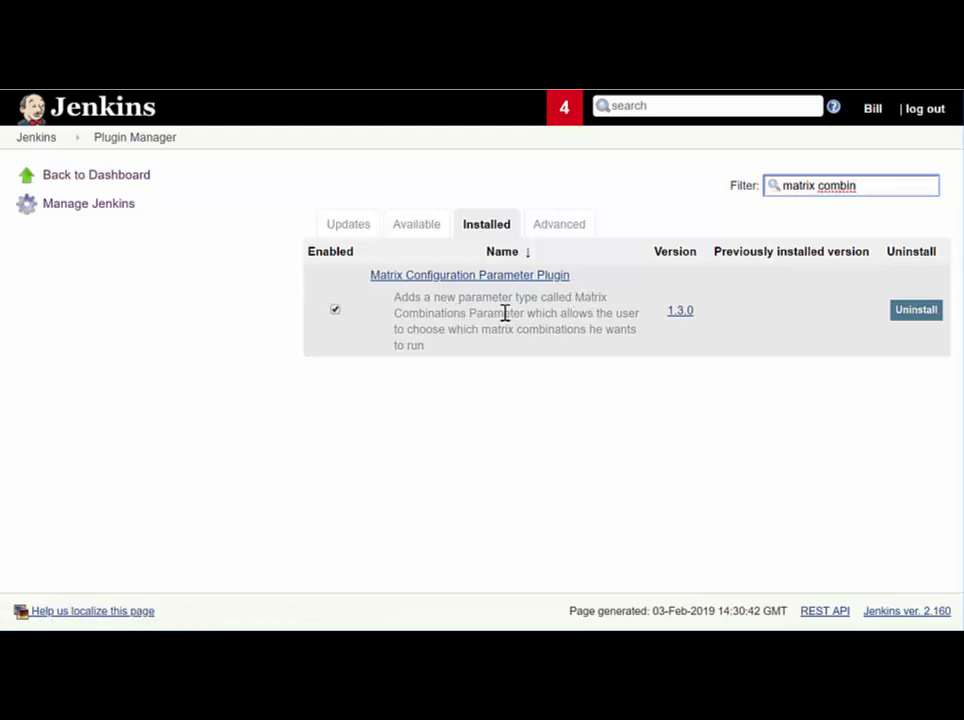
- Return to the dashboard and create a new multi-configuration project named Matrix-job
{"action": "left_click", "coordinate": [40, 139]}
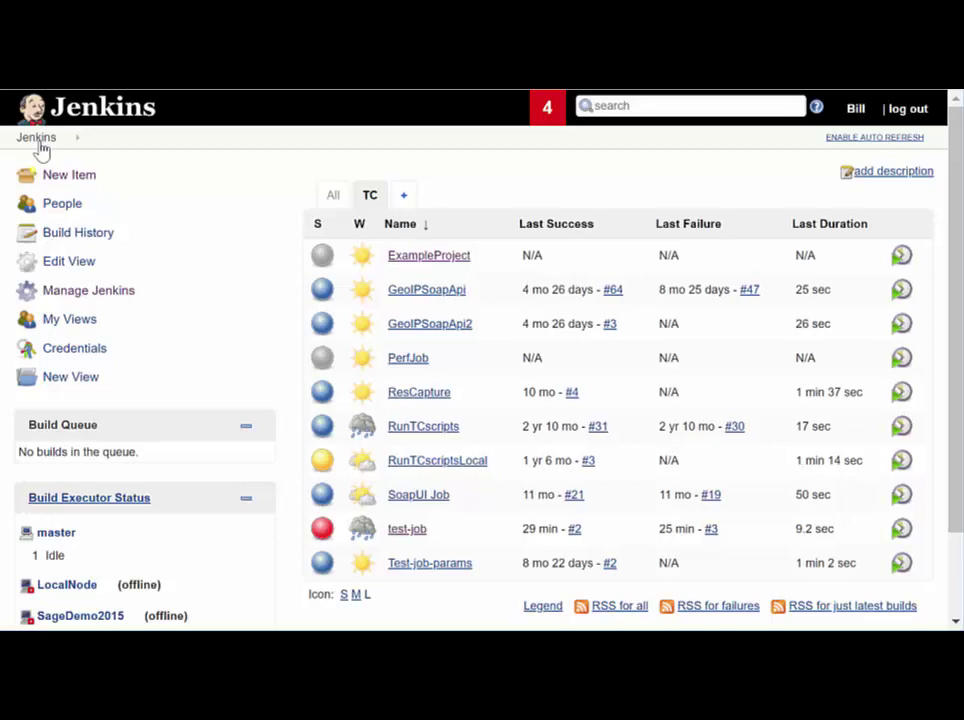
{"action": "left_click", "coordinate": [70, 178]}
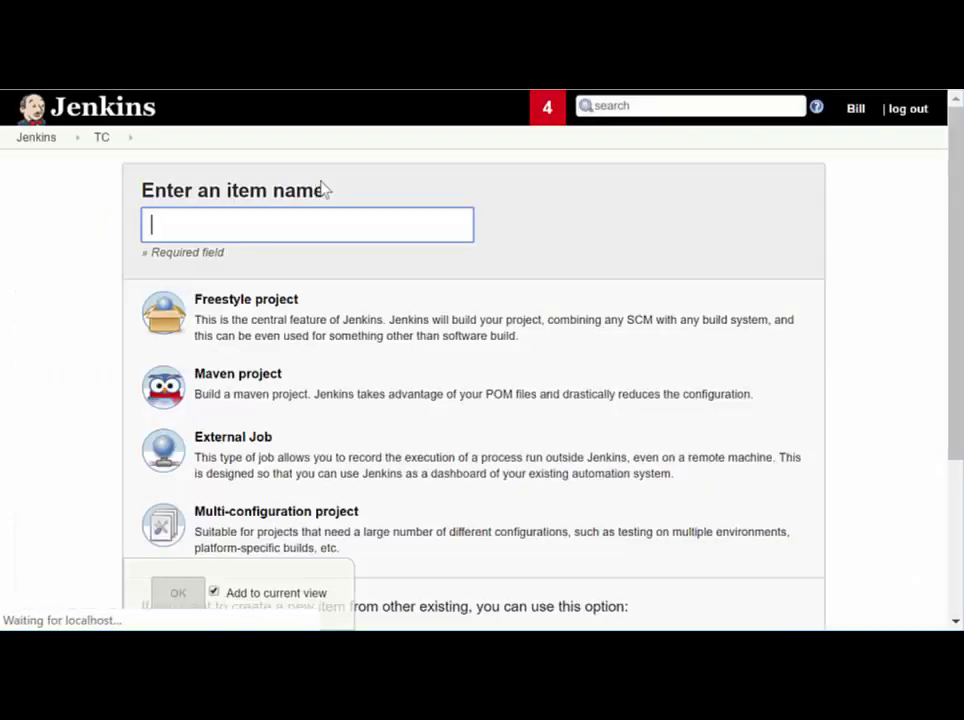
{"action": "left_click", "coordinate": [322, 217]}
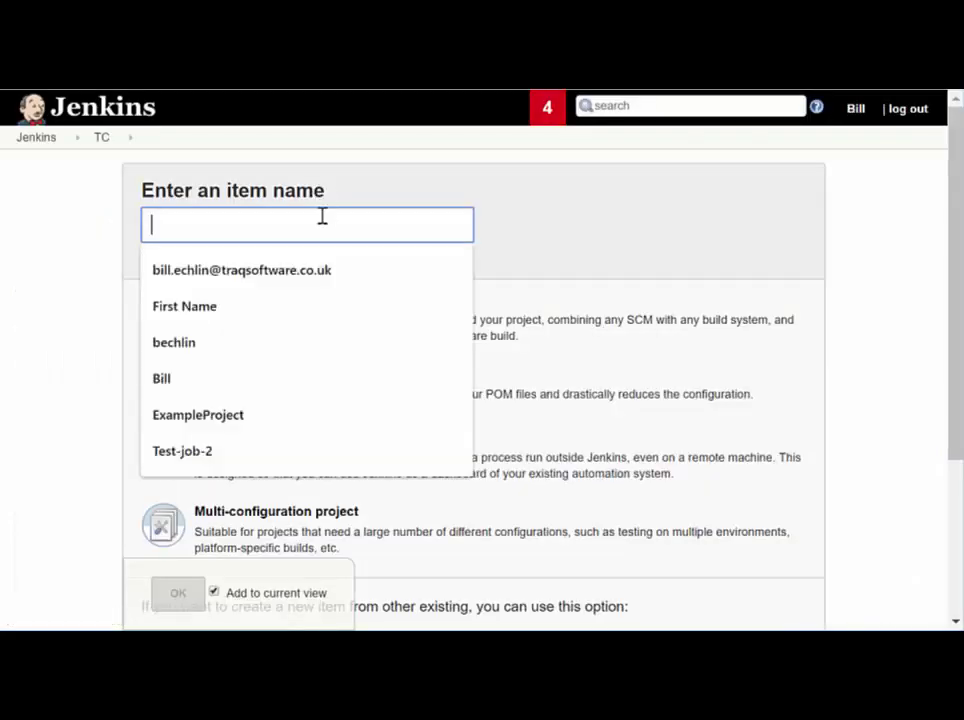
{"action": "type", "text": "Matri"}
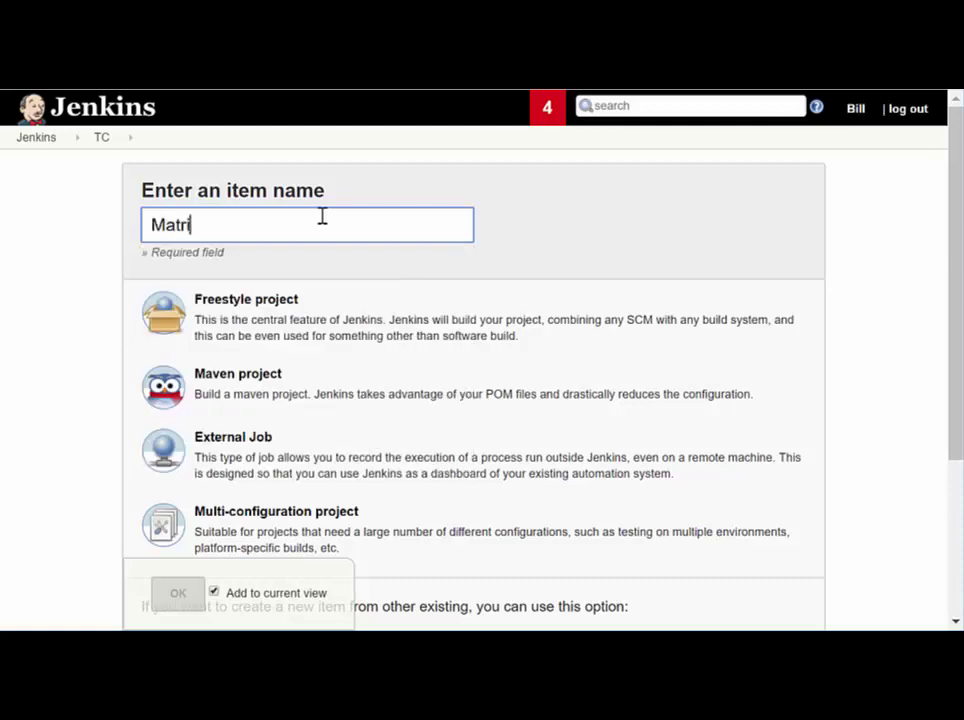
{"action": "type", "text": "x-job"}
{"action": "left_click", "coordinate": [268, 515]}
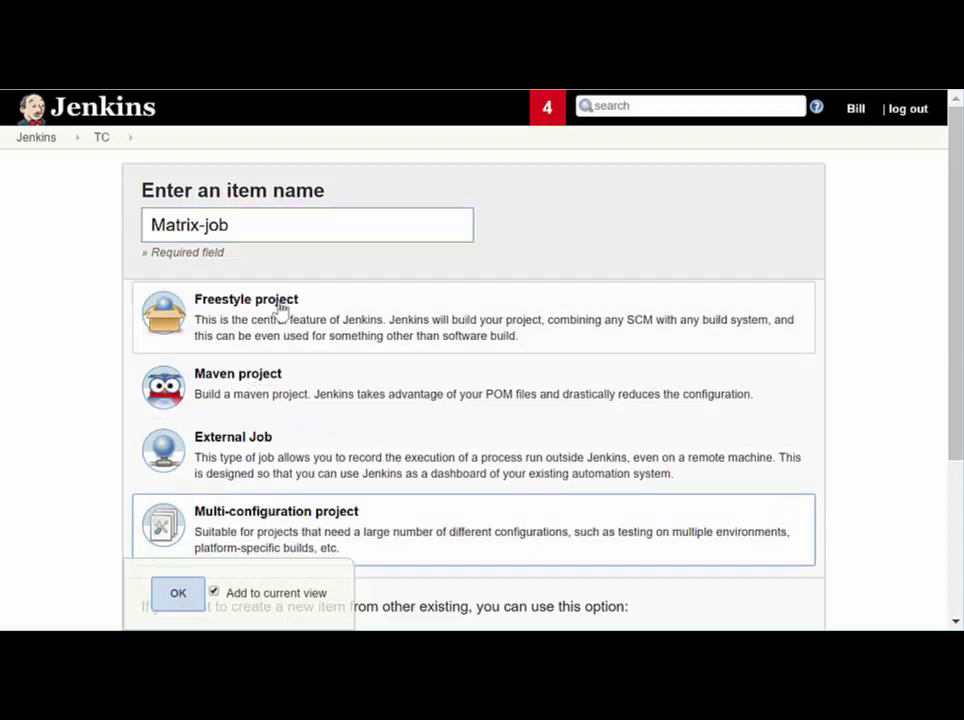
{"action": "left_click", "coordinate": [178, 597]}
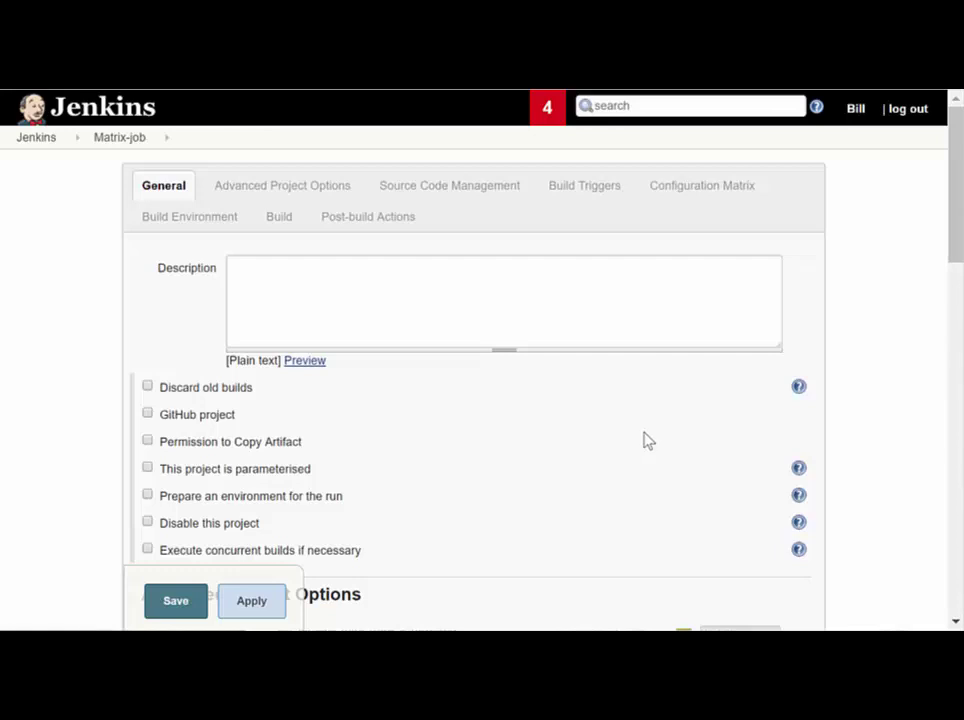
- Add a Create/Update Text File build step to the Matrix-job configuration
{"action": "scroll", "coordinate": [648, 440], "scroll_direction": "down", "scroll_amount": 3}
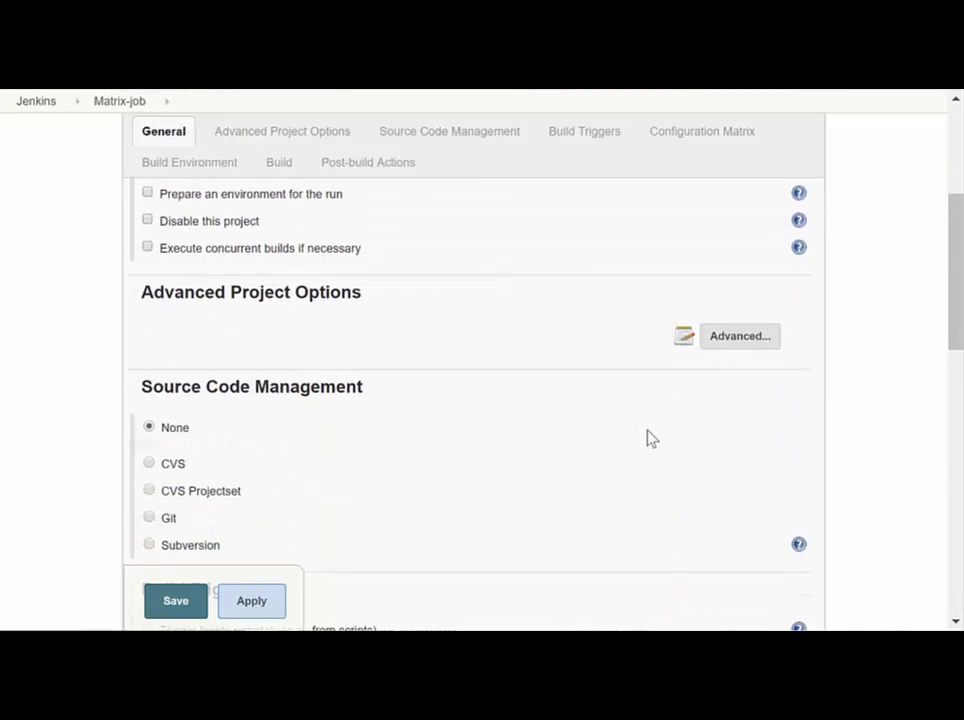
{"action": "scroll", "coordinate": [647, 431], "scroll_direction": "down", "scroll_amount": 5}
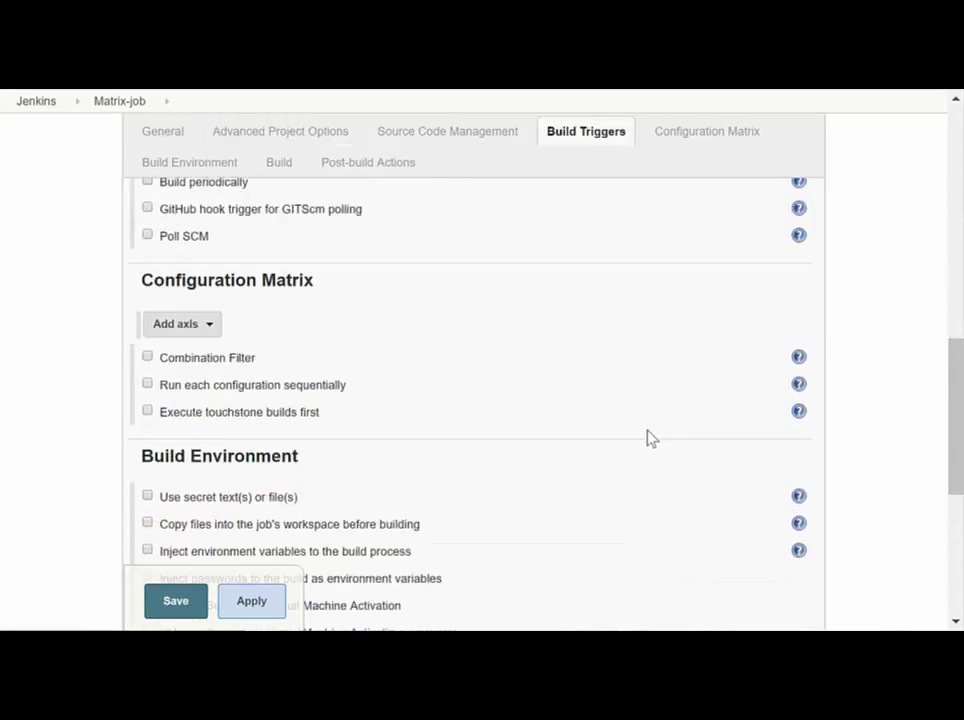
{"action": "scroll", "coordinate": [648, 439], "scroll_direction": "down", "scroll_amount": 4}
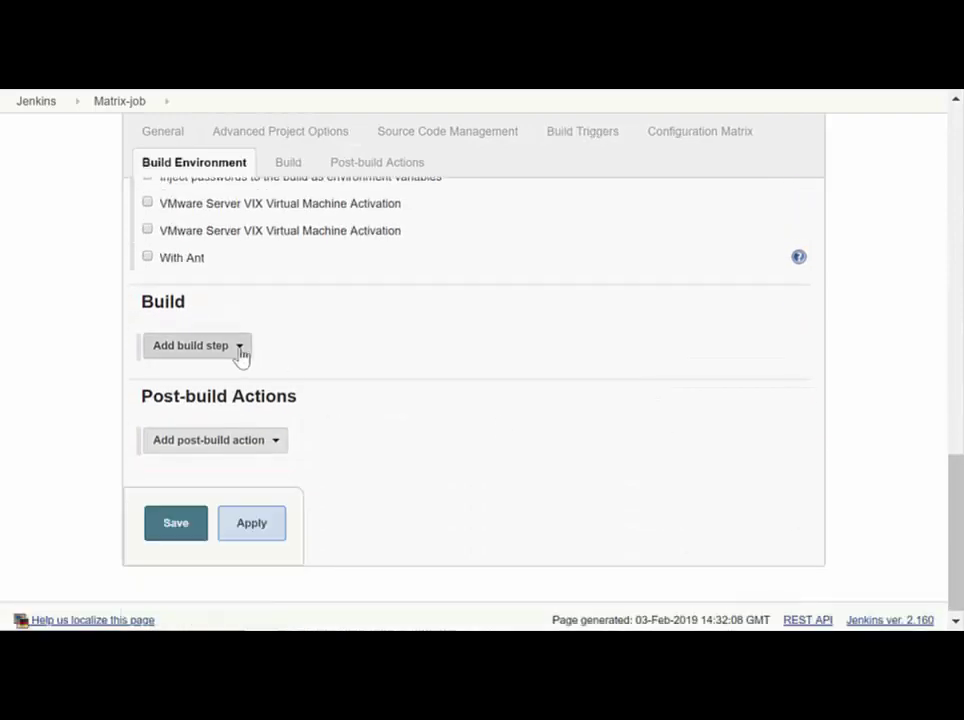
{"action": "left_click", "coordinate": [240, 349]}
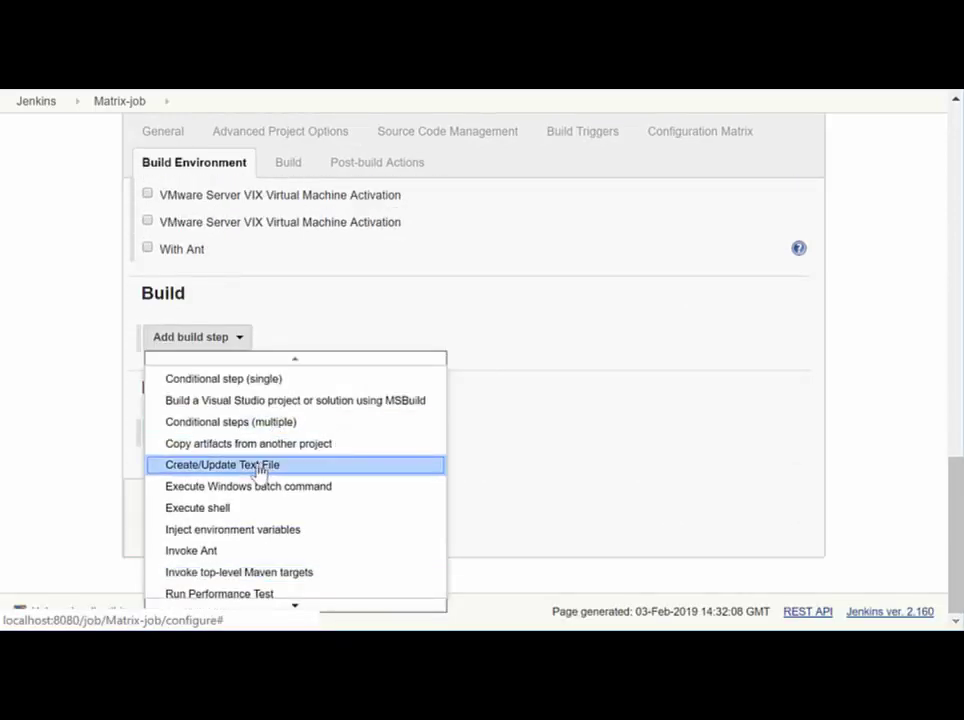
{"action": "left_click", "coordinate": [258, 466]}
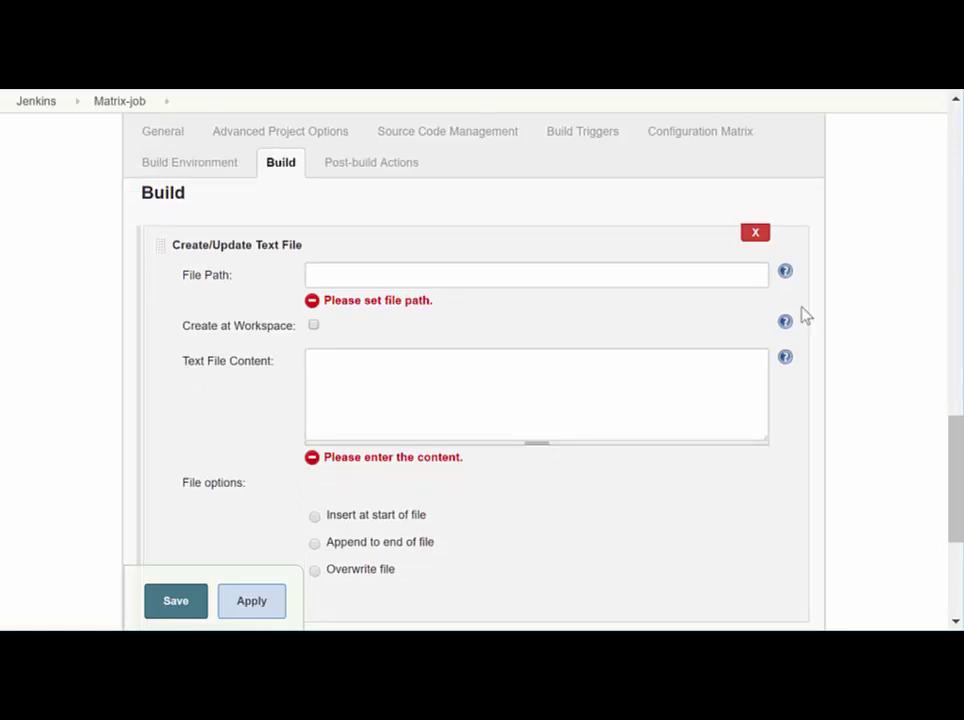
- Set the text file's path to TestData.csv and enable Create at Workspace
{"action": "left_click", "coordinate": [515, 270]}
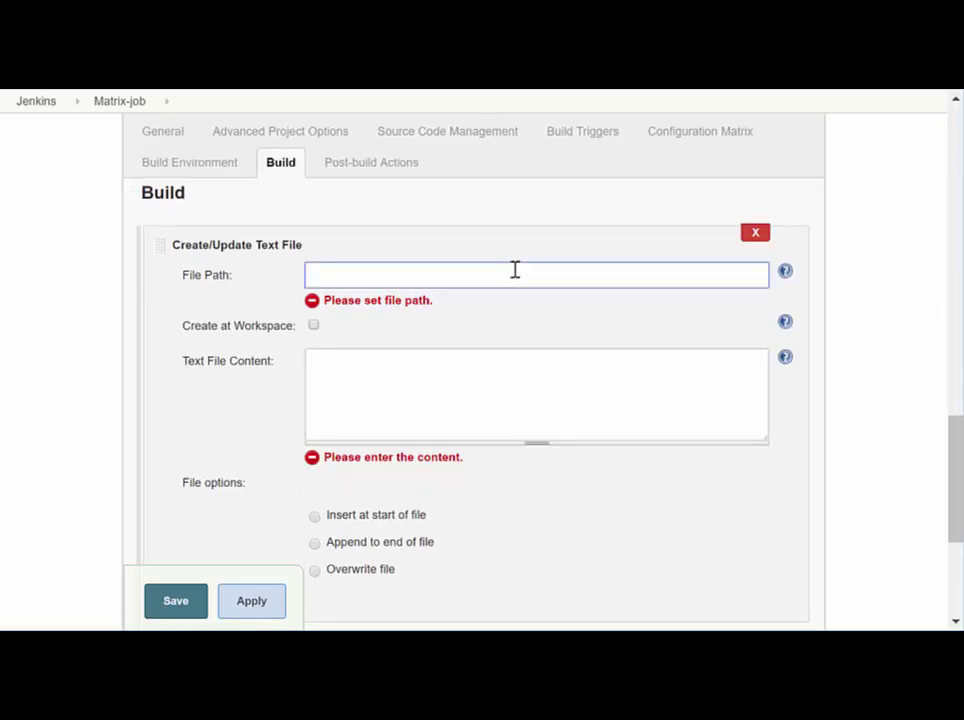
{"action": "type", "text": "TestData.csv"}
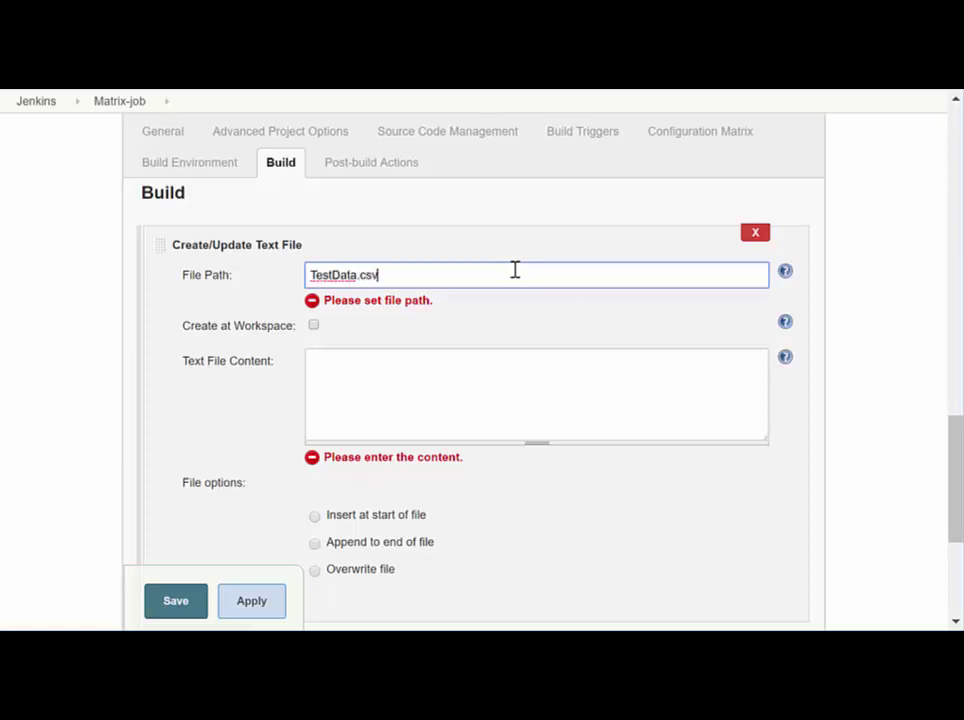
{"action": "left_click", "coordinate": [314, 326]}
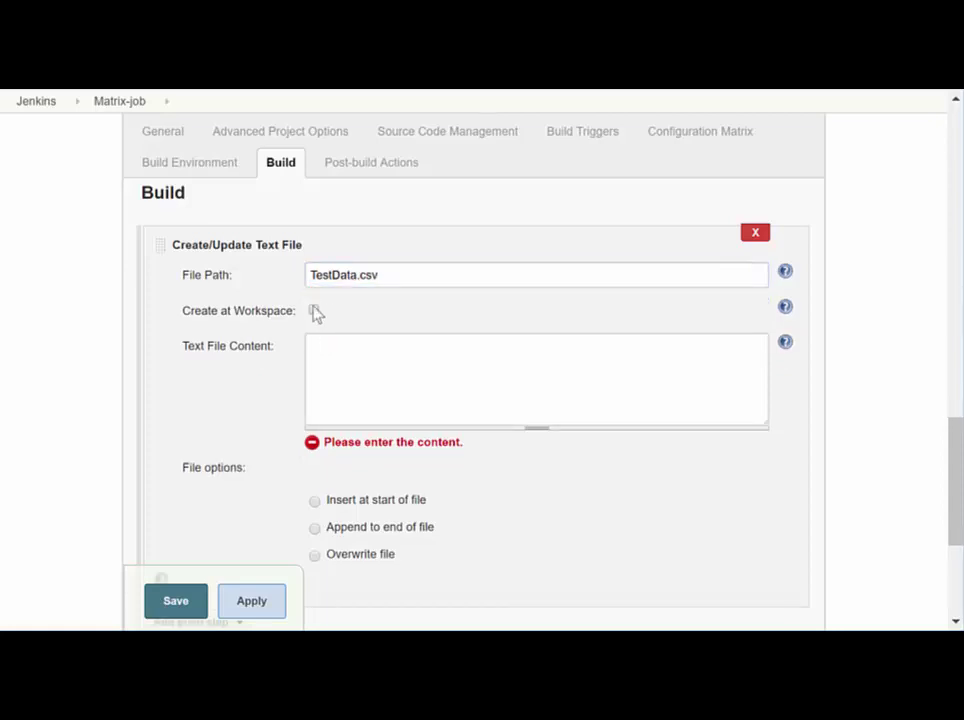
{"action": "left_click", "coordinate": [314, 311]}
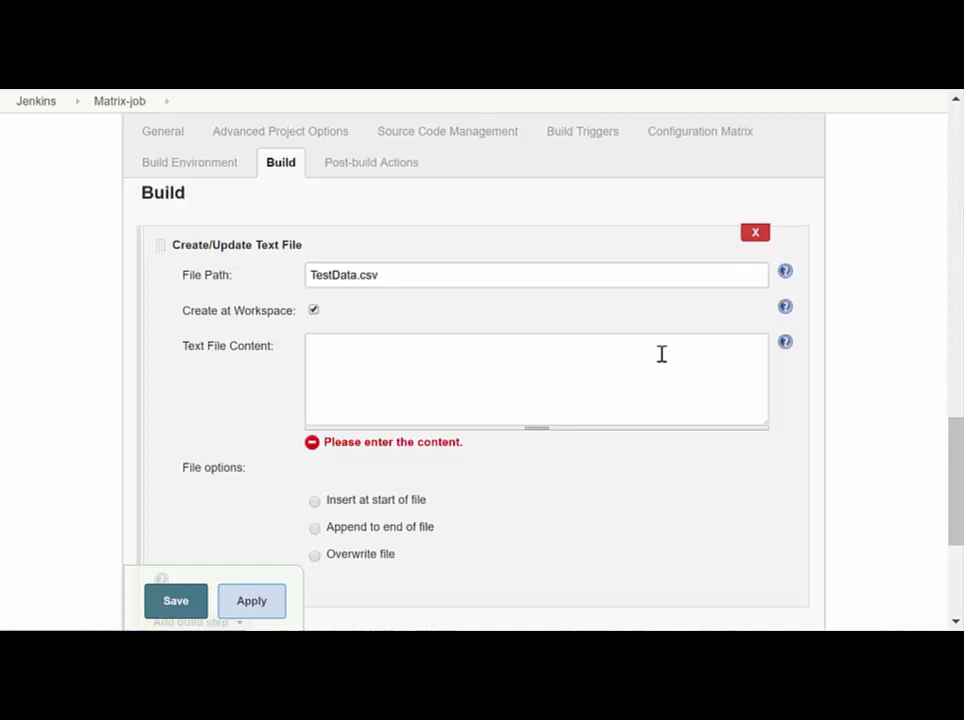
- Enter the text file content with header "test_id,input_A, input_B, expected_result" and rows "#1,2,2,4", "#2,2,3,6", "#3,2,4,8" and "#4,2,5,9"
{"action": "left_click", "coordinate": [613, 356]}
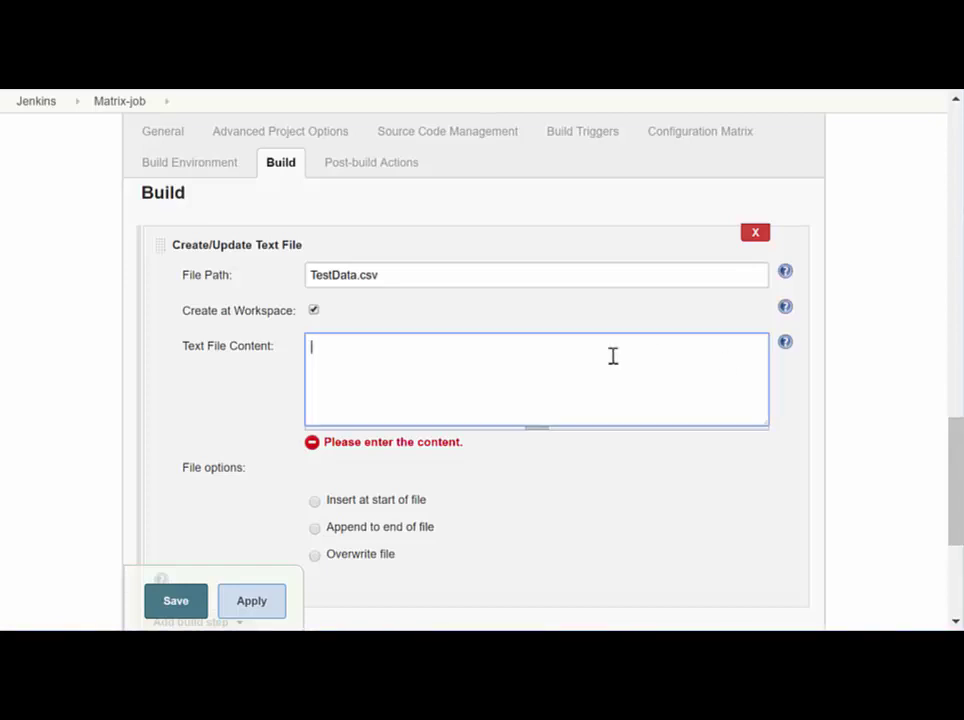
{"action": "type", "text": "test_id,input_A, input_B, expected_result #1,2,2,4 #2,2,3,6 #3,2,4,8 #4,2,5,9"}
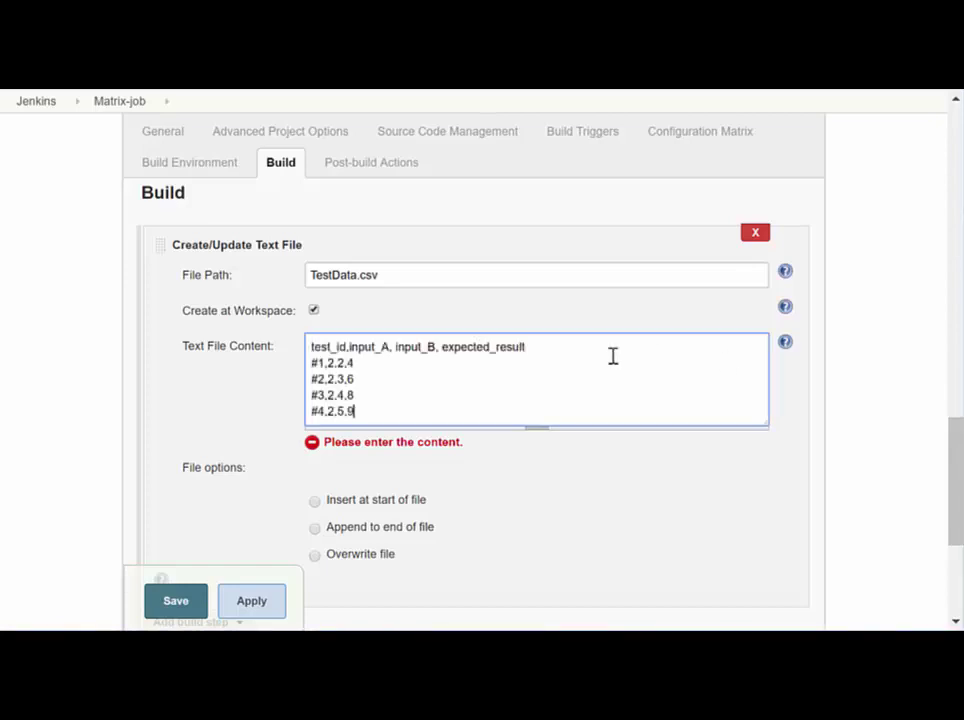
{"action": "double_click", "coordinate": [320, 346]}
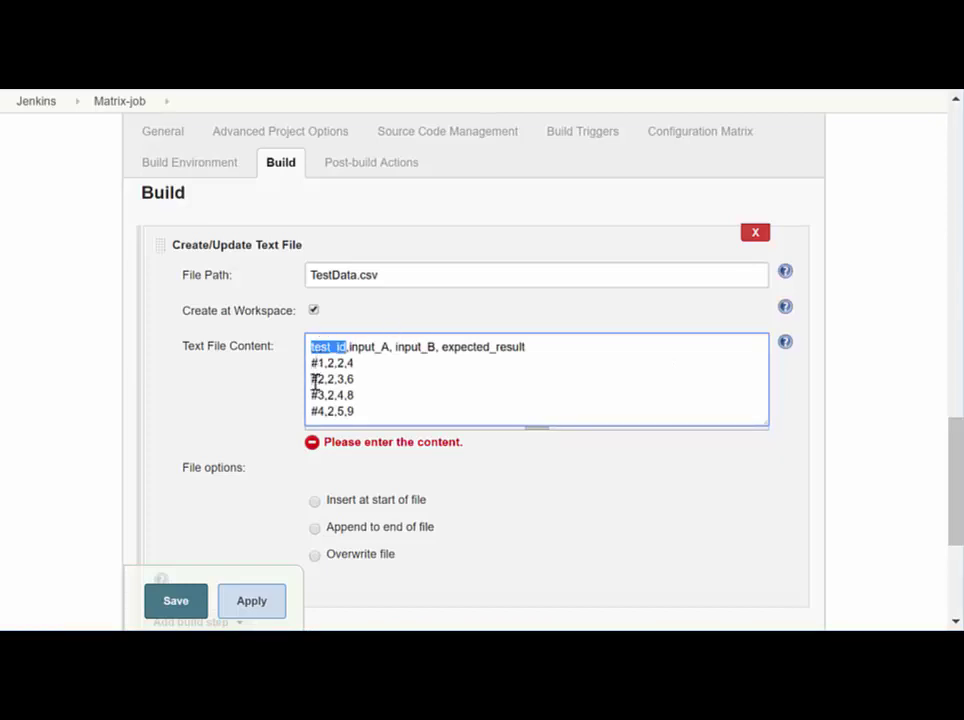
{"action": "double_click", "coordinate": [381, 347]}
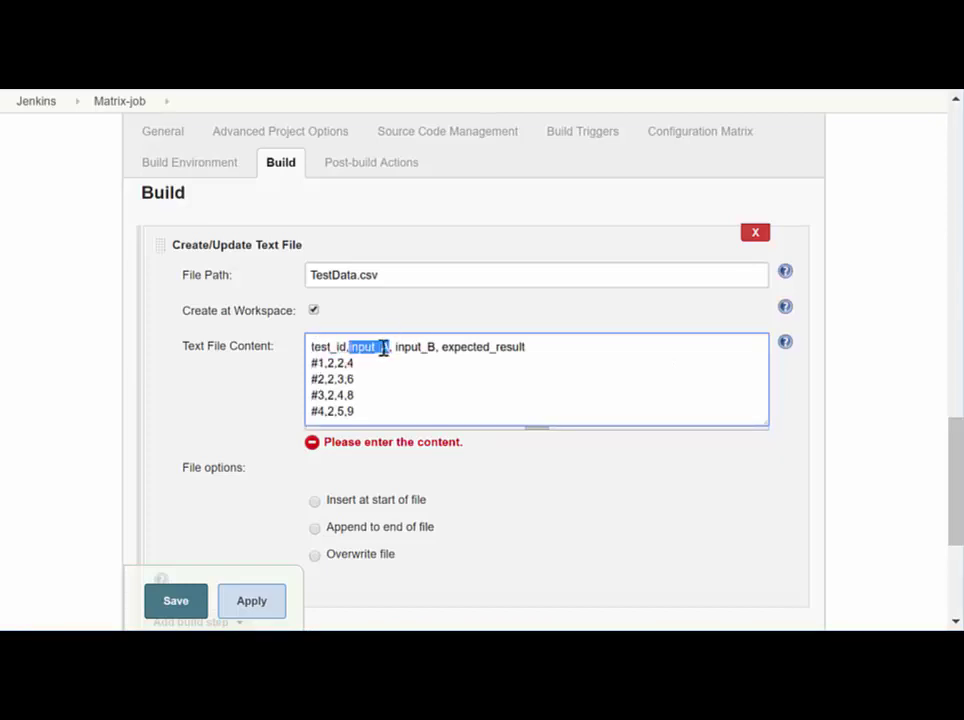
{"action": "double_click", "coordinate": [415, 347]}
{"action": "double_click", "coordinate": [476, 347]}
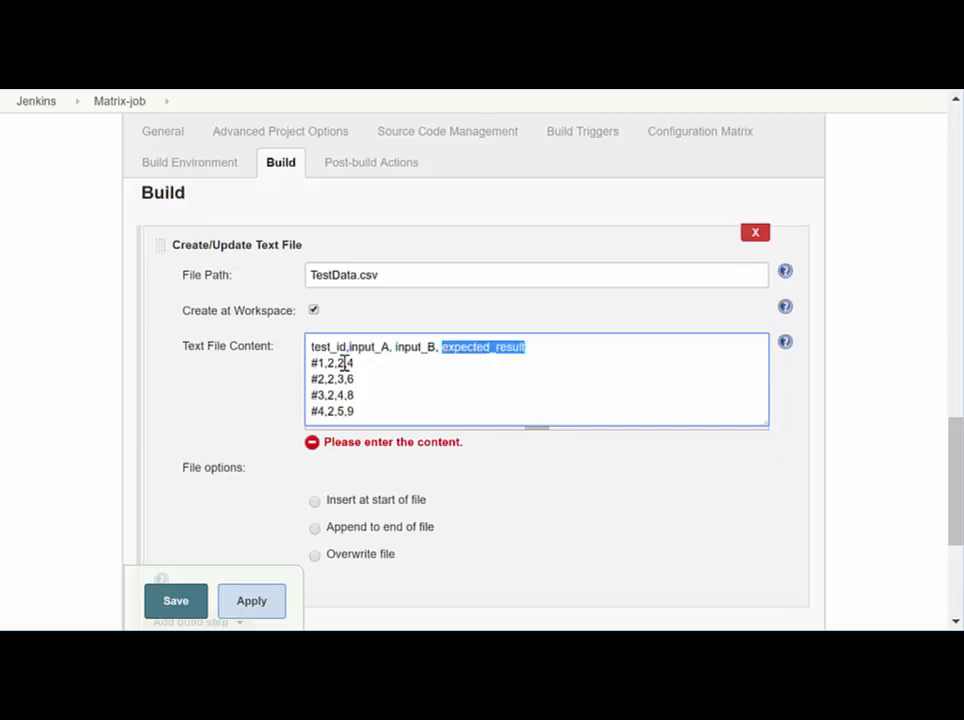
- Review the values in the #1 test row and set the text file's file option to Overwrite file
{"action": "double_click", "coordinate": [330, 363]}
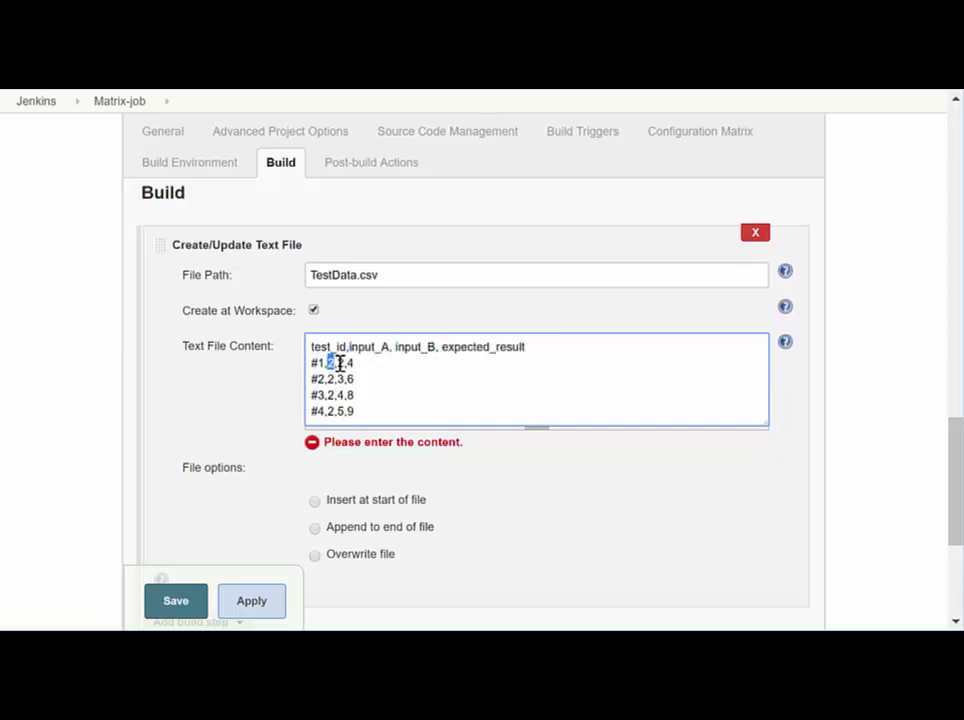
{"action": "double_click", "coordinate": [341, 363]}
{"action": "double_click", "coordinate": [351, 363]}
{"action": "left_click", "coordinate": [334, 366]}
{"action": "left_click_drag", "start_coordinate": [353, 363], "coordinate": [317, 363]}
{"action": "scroll", "coordinate": [358, 512], "scroll_direction": "down", "scroll_amount": 1}
{"action": "scroll", "coordinate": [360, 510], "scroll_direction": "down", "scroll_amount": 1}
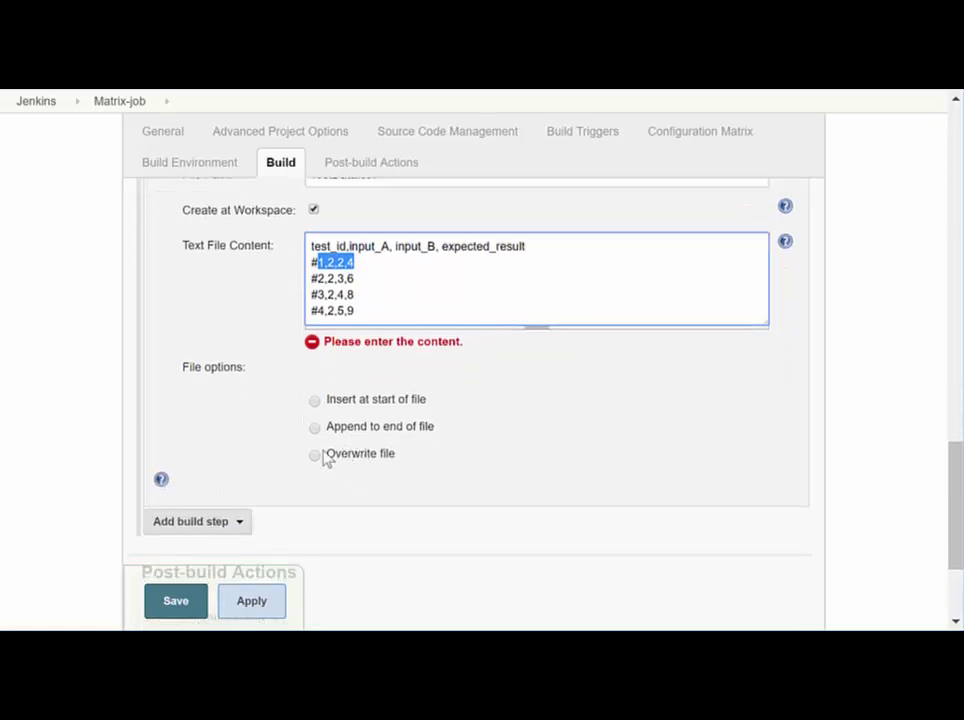
{"action": "left_click", "coordinate": [319, 466]}
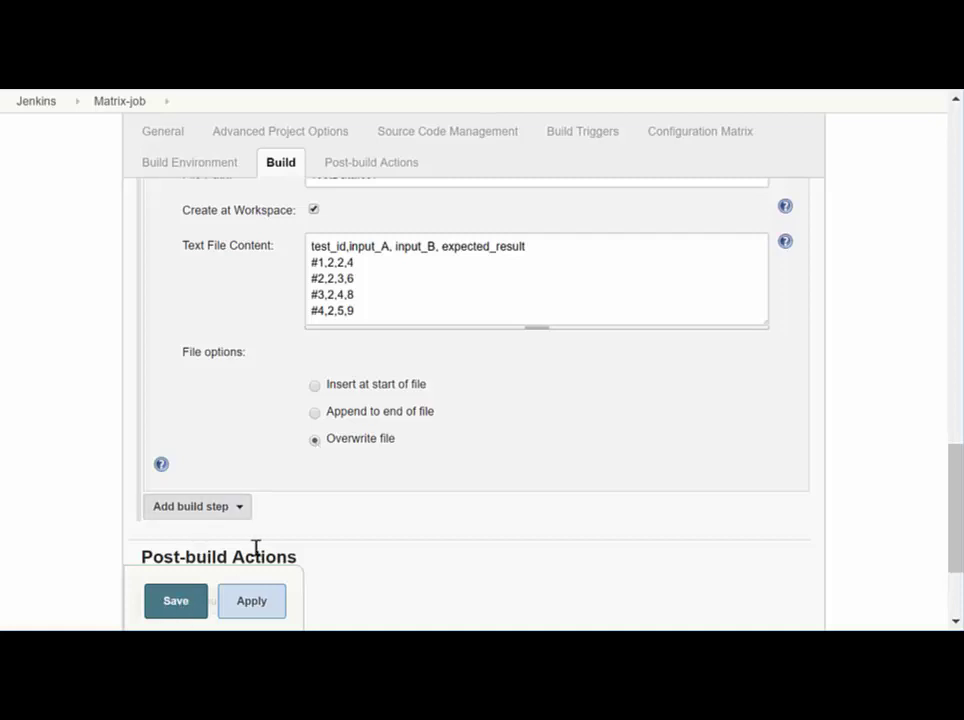
- Add an Execute Windows batch command build step below the text file step
{"action": "scroll", "coordinate": [380, 525], "scroll_direction": "down", "scroll_amount": 3}
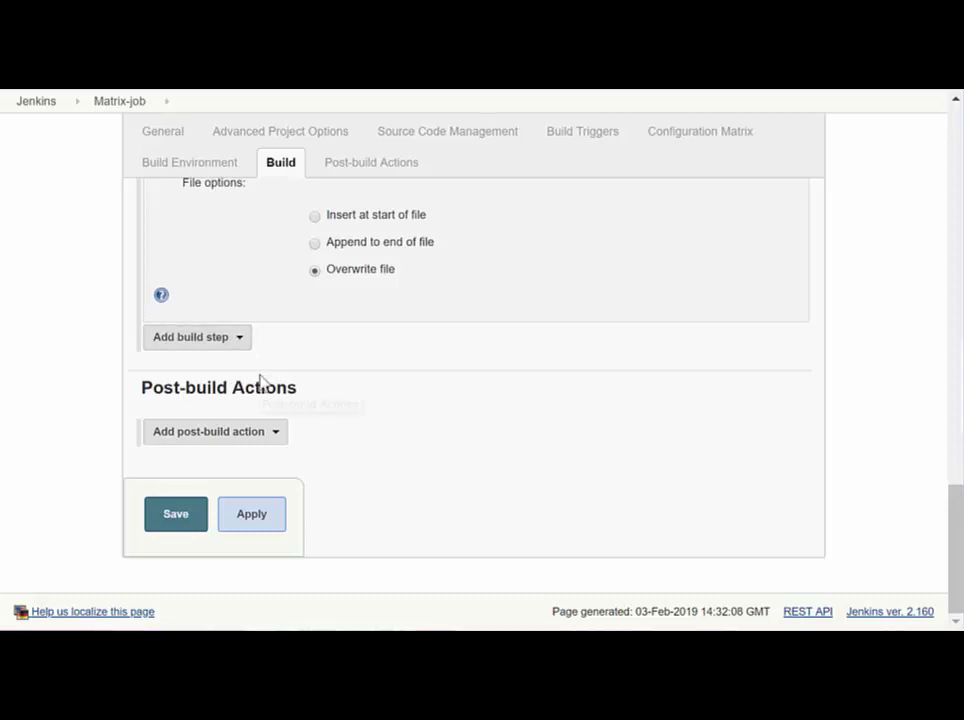
{"action": "left_click", "coordinate": [239, 346]}
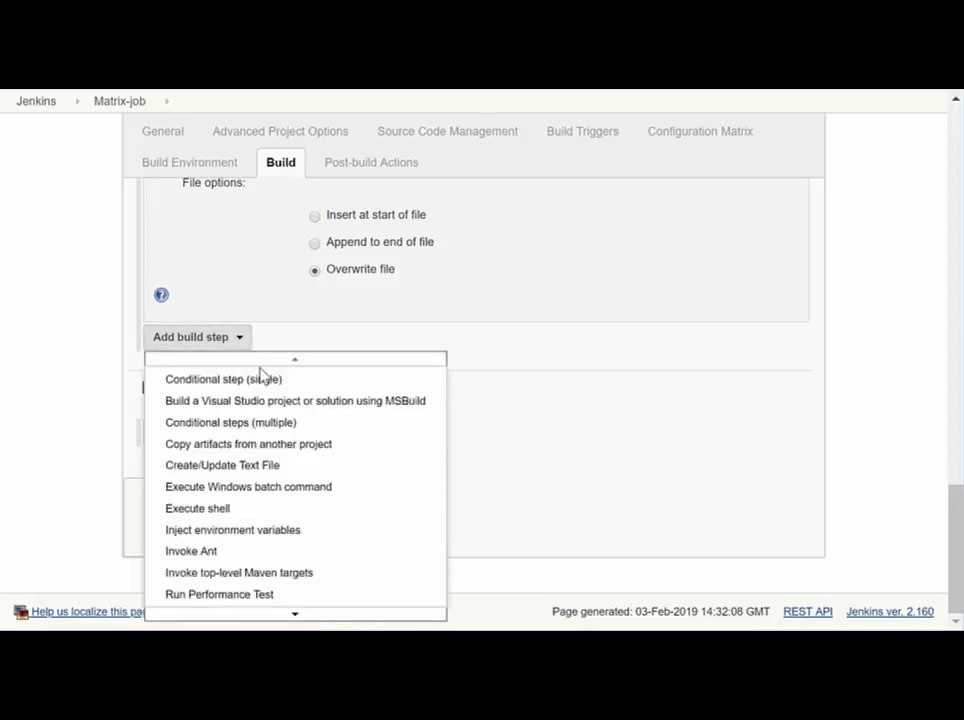
{"action": "left_click", "coordinate": [265, 494]}
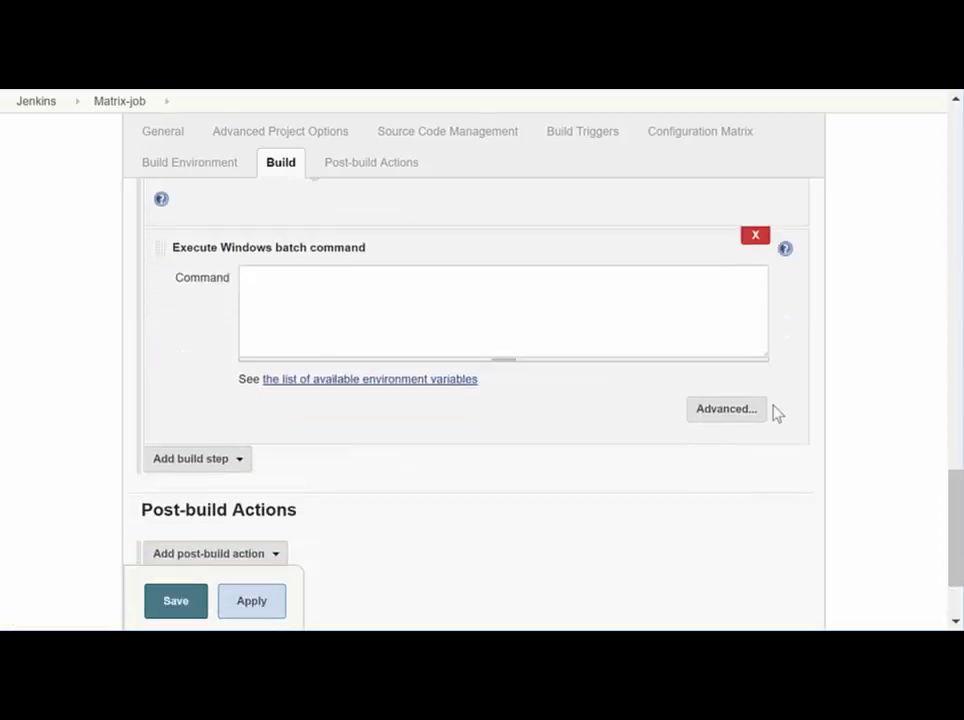
{"action": "mouse_move", "coordinate": [949, 495]}
{"action": "left_mouse_down"}
{"action": "mouse_move", "coordinate": [954, 518]}
{"action": "mouse_move", "coordinate": [960, 487]}
{"action": "left_mouse_up"}
{"action": "scroll", "coordinate": [954, 515], "scroll_direction": "down", "scroll_amount": 2}
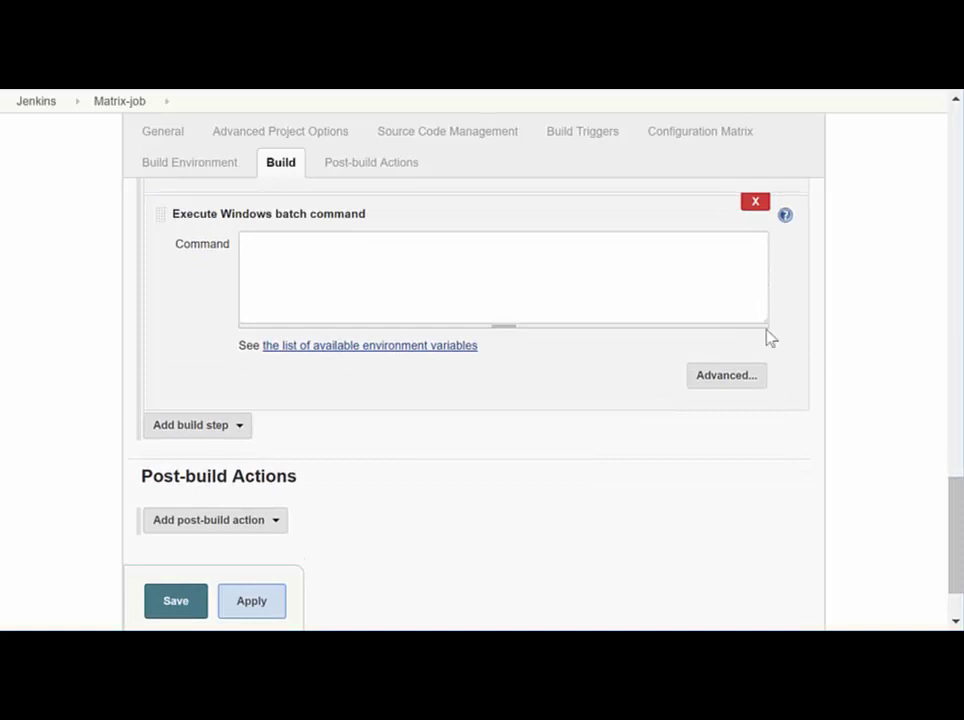
- Enlarge the batch command box and paste the prepared script that tests the #4 row of TestData.csv
{"action": "left_click_drag", "start_coordinate": [764, 327], "coordinate": [779, 570]}
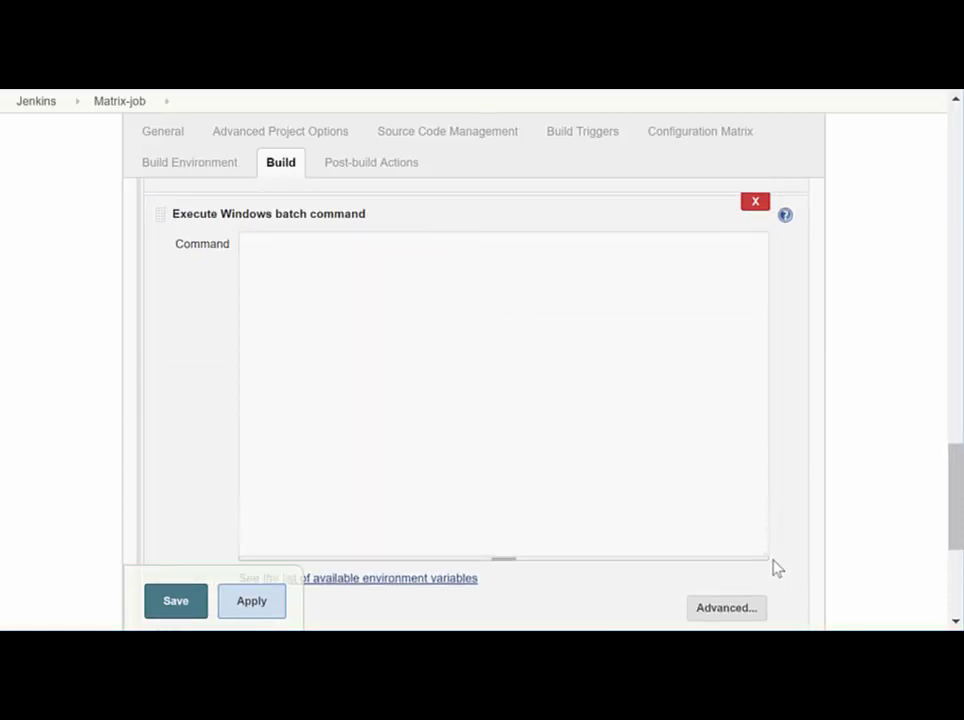
{"action": "left_click", "coordinate": [444, 257]}
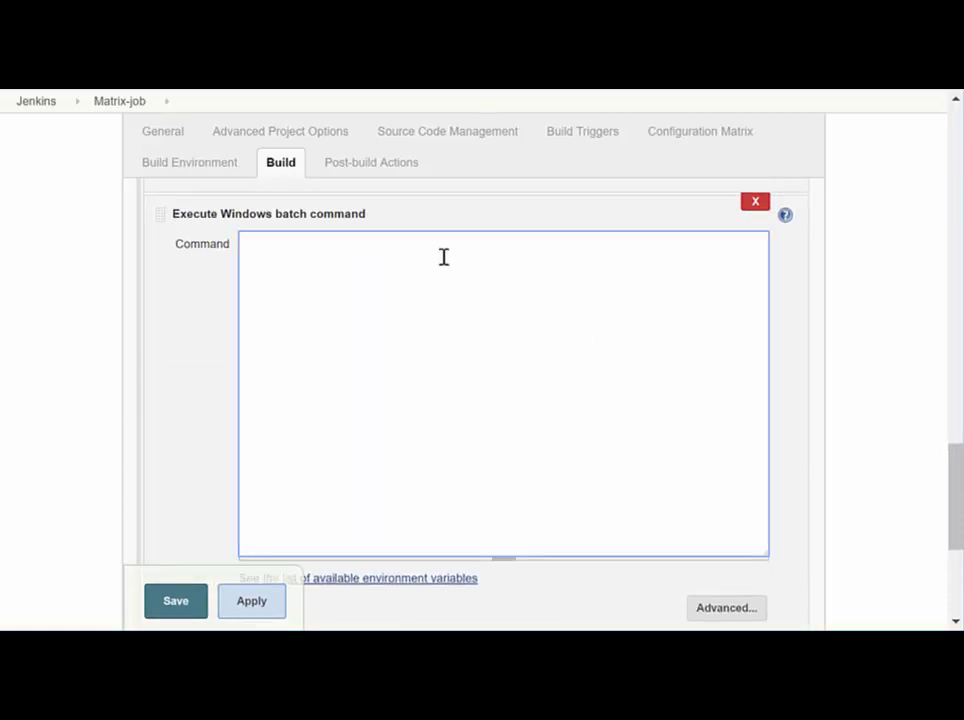
{"action": "key", "text": "ctrl+v"}
{"action": "left_click_drag", "start_coordinate": [768, 487], "coordinate": [768, 299]}
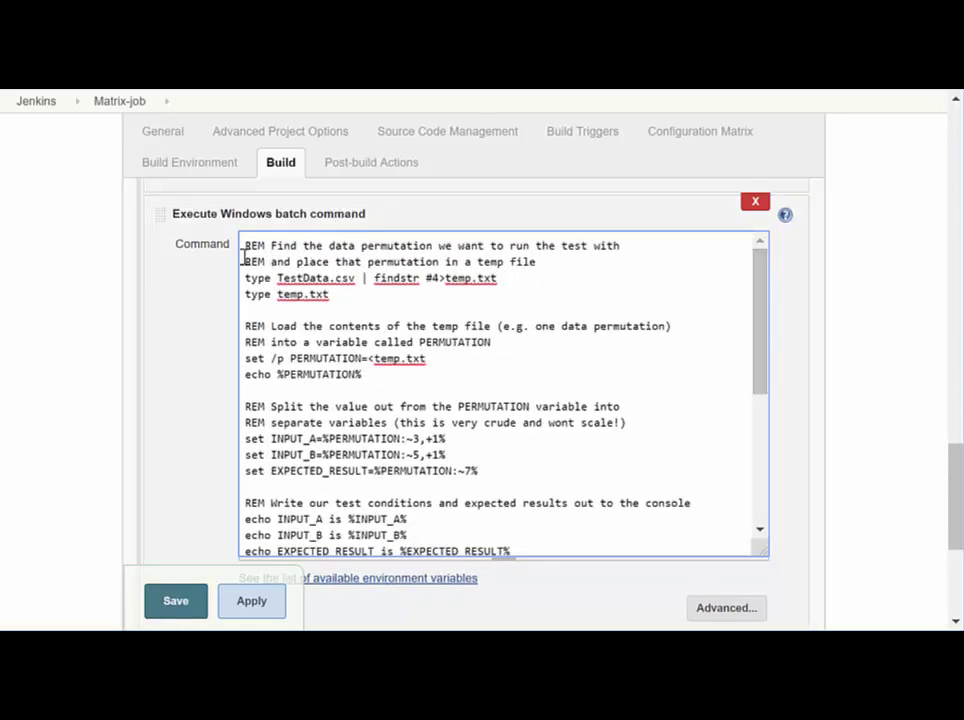
- Examine the script lines that write the test row to temp.txt, load PERMUTATION and set INPUT_A, INPUT_B and EXPECTED_RESULT
{"action": "left_click", "coordinate": [505, 477], "text": "shift"}
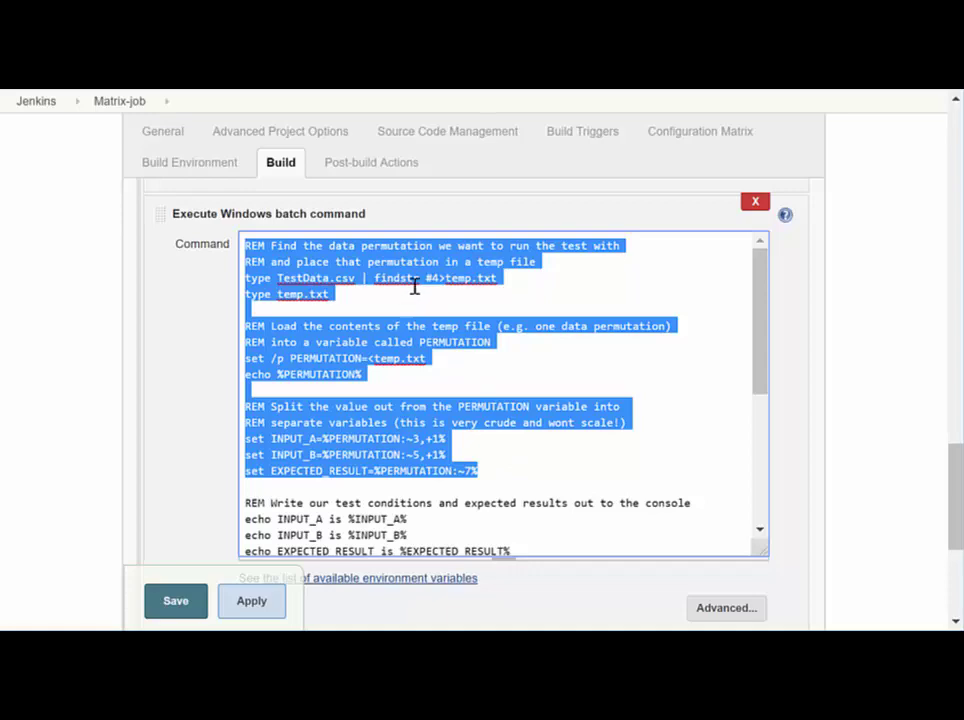
{"action": "double_click", "coordinate": [449, 281]}
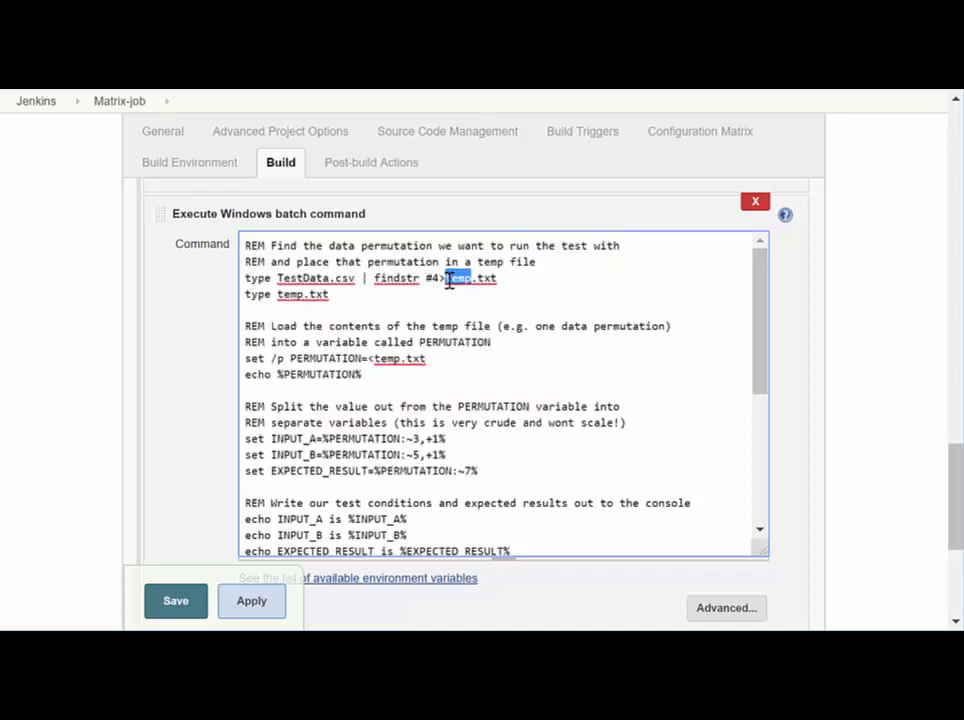
{"action": "left_click_drag", "start_coordinate": [421, 278], "coordinate": [445, 278]}
{"action": "double_click", "coordinate": [379, 359]}
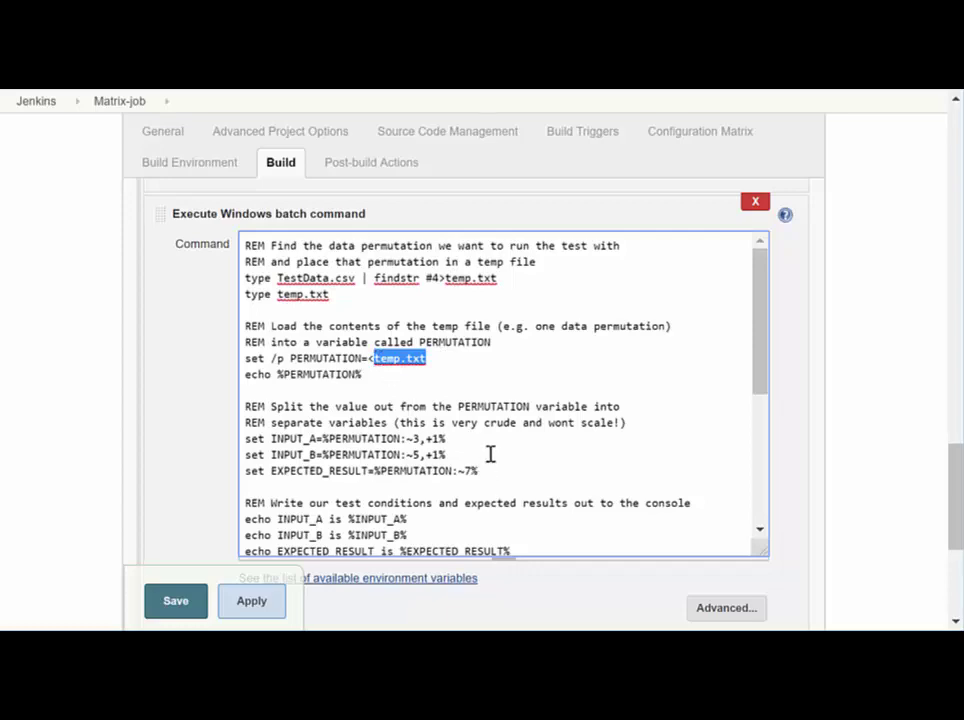
{"action": "left_click_drag", "start_coordinate": [491, 455], "coordinate": [245, 438]}
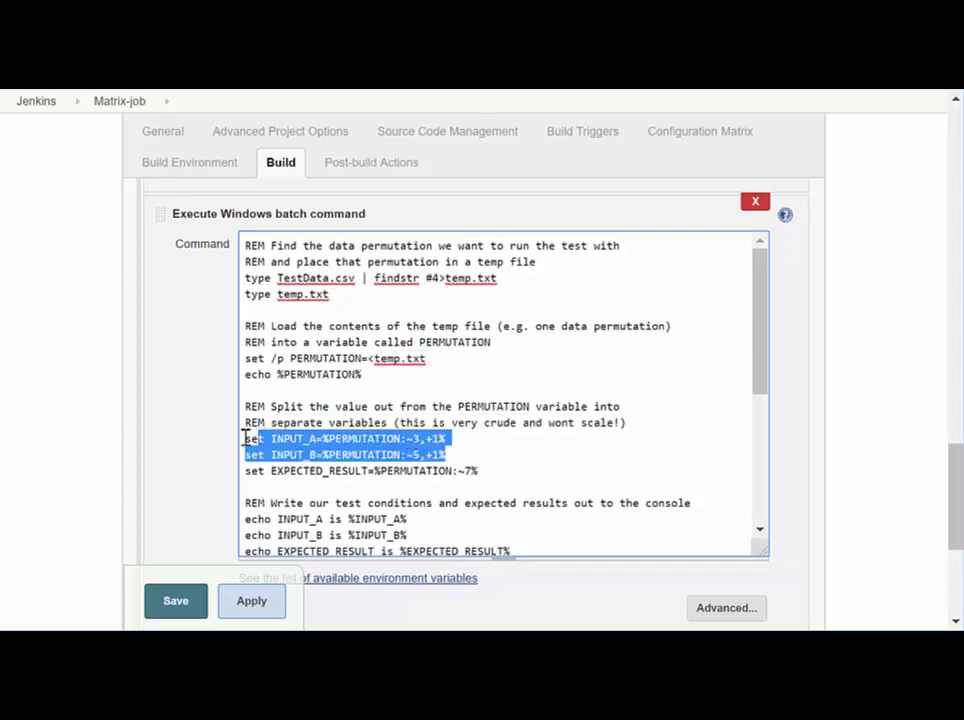
{"action": "double_click", "coordinate": [333, 472]}
- Examine the script's Result calculation, its PASS/FAIL comparison and the exit codes based on res_name
{"action": "scroll", "coordinate": [403, 470], "scroll_direction": "down", "scroll_amount": 2}
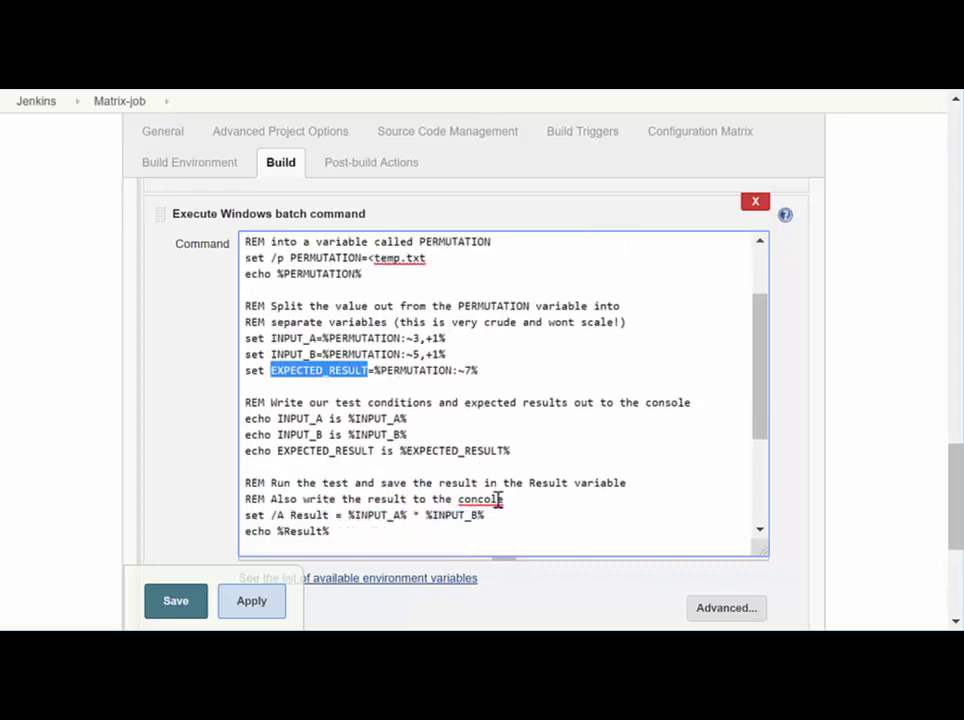
{"action": "left_click_drag", "start_coordinate": [486, 515], "coordinate": [260, 516]}
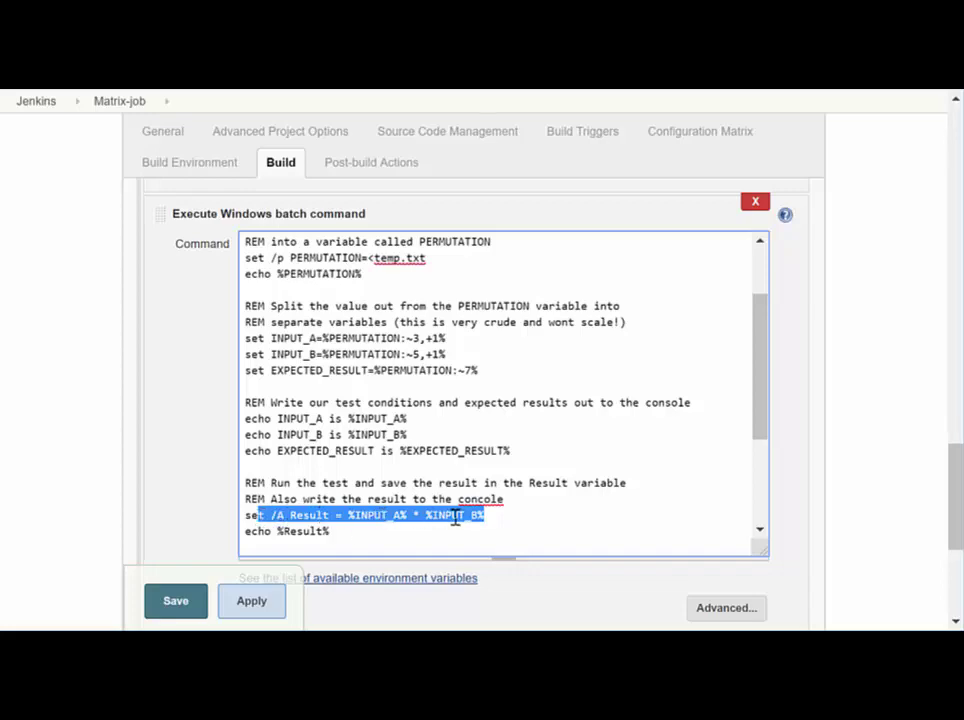
{"action": "scroll", "coordinate": [380, 486], "scroll_direction": "down", "scroll_amount": 2}
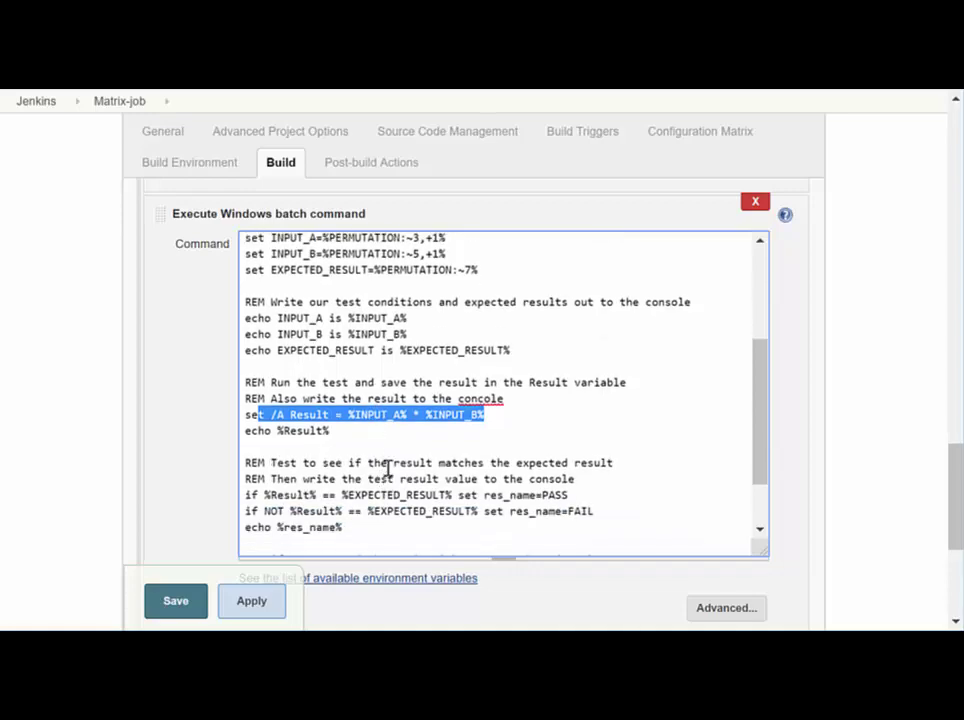
{"action": "left_click_drag", "start_coordinate": [619, 511], "coordinate": [264, 495]}
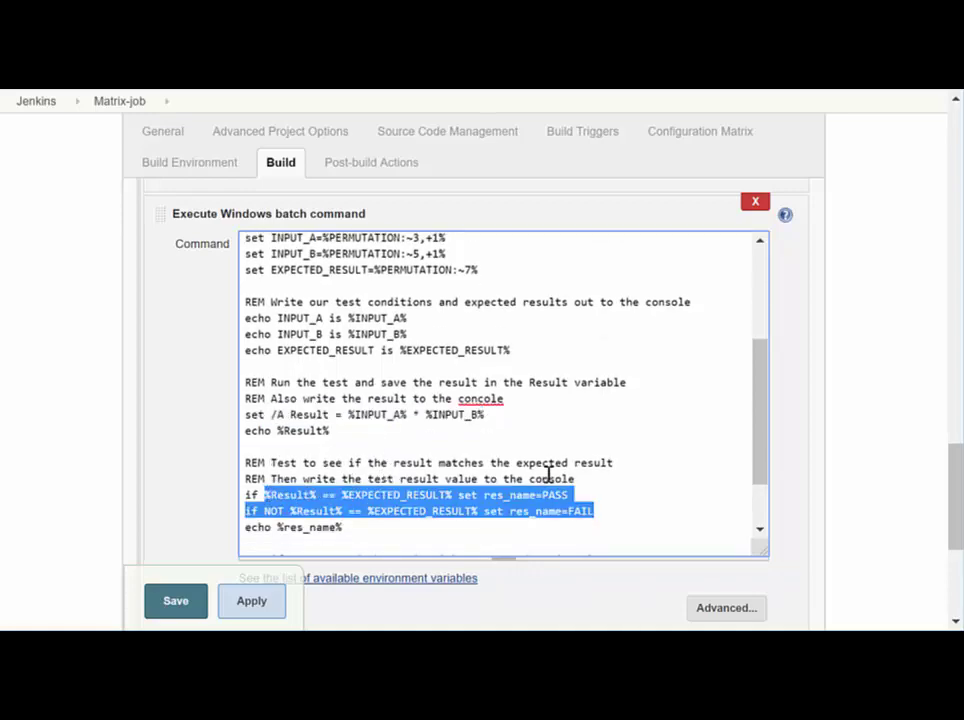
{"action": "scroll", "coordinate": [553, 472], "scroll_direction": "down", "scroll_amount": 2}
{"action": "left_click", "coordinate": [578, 471]}
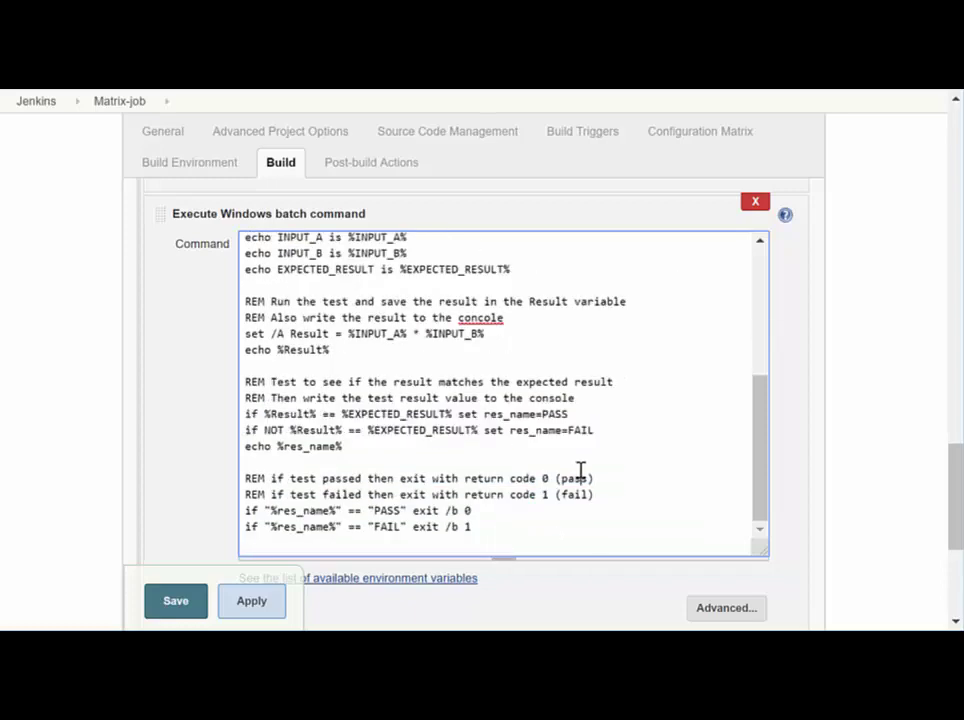
{"action": "double_click", "coordinate": [316, 511]}
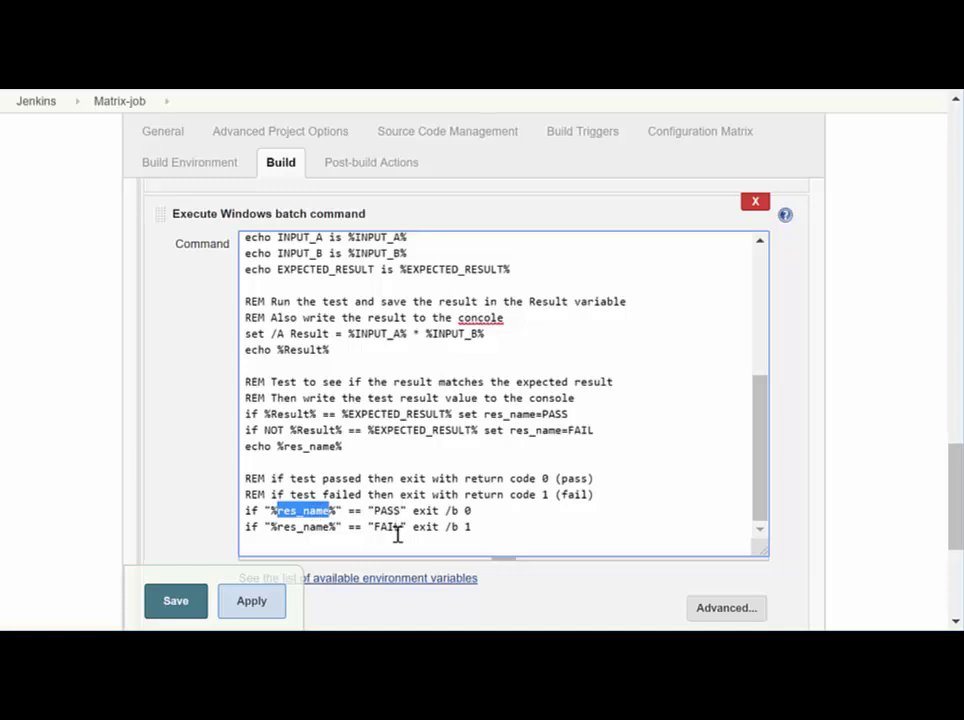
{"action": "left_click_drag", "start_coordinate": [497, 512], "coordinate": [436, 511]}
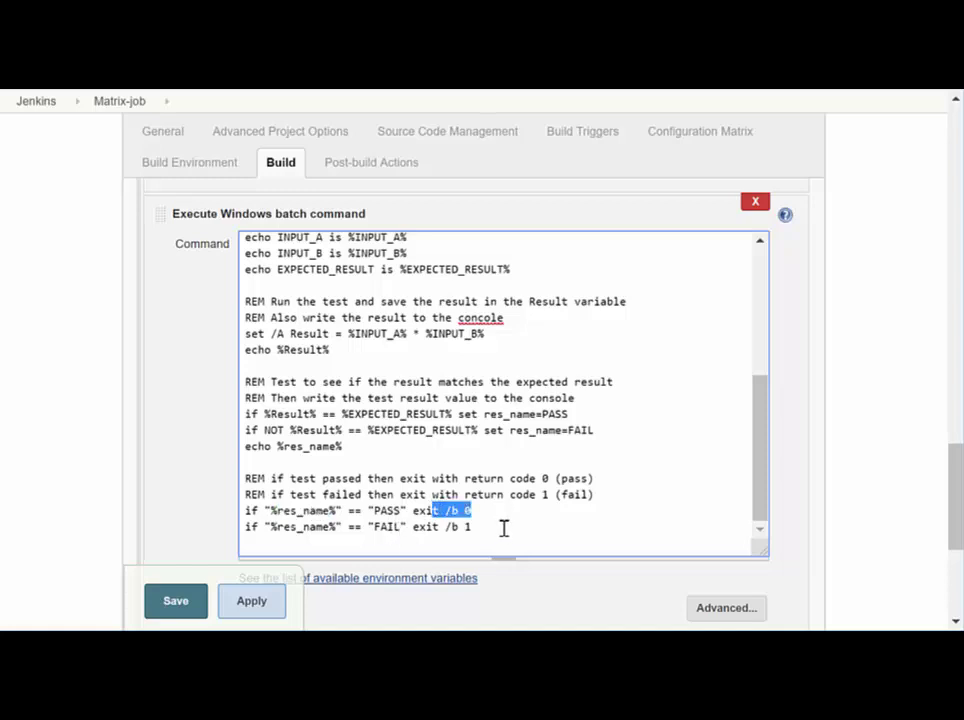
{"action": "left_click_drag", "start_coordinate": [504, 528], "coordinate": [446, 526]}
{"action": "left_click", "coordinate": [477, 527]}
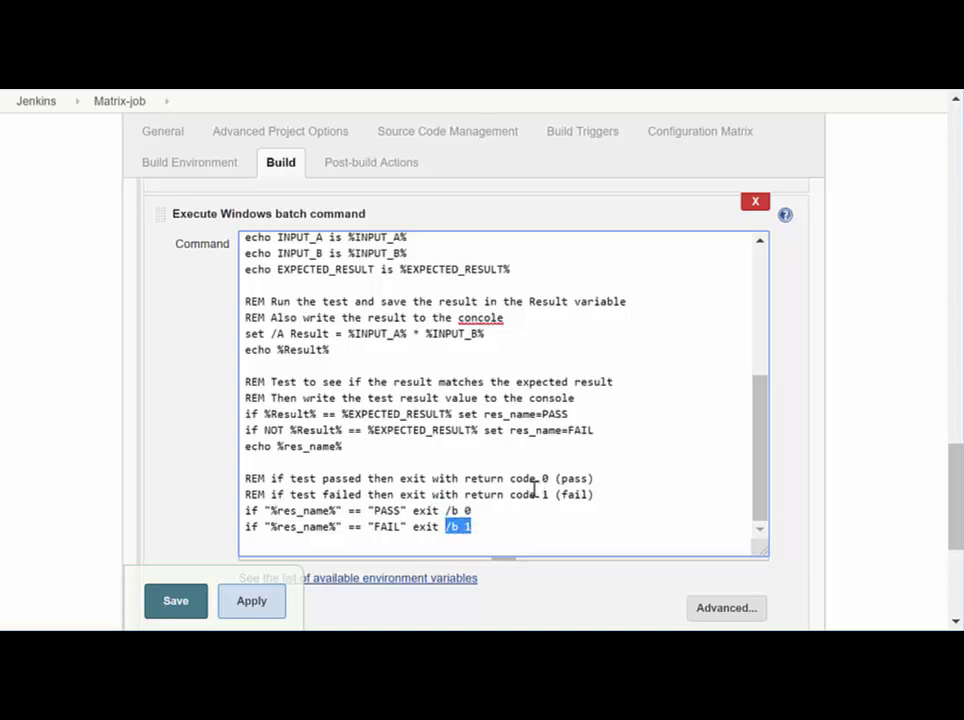
- Compare the script's findstr #4 filter with the #4 row in the text file content
{"action": "scroll", "coordinate": [552, 456], "scroll_direction": "down", "scroll_amount": 1}
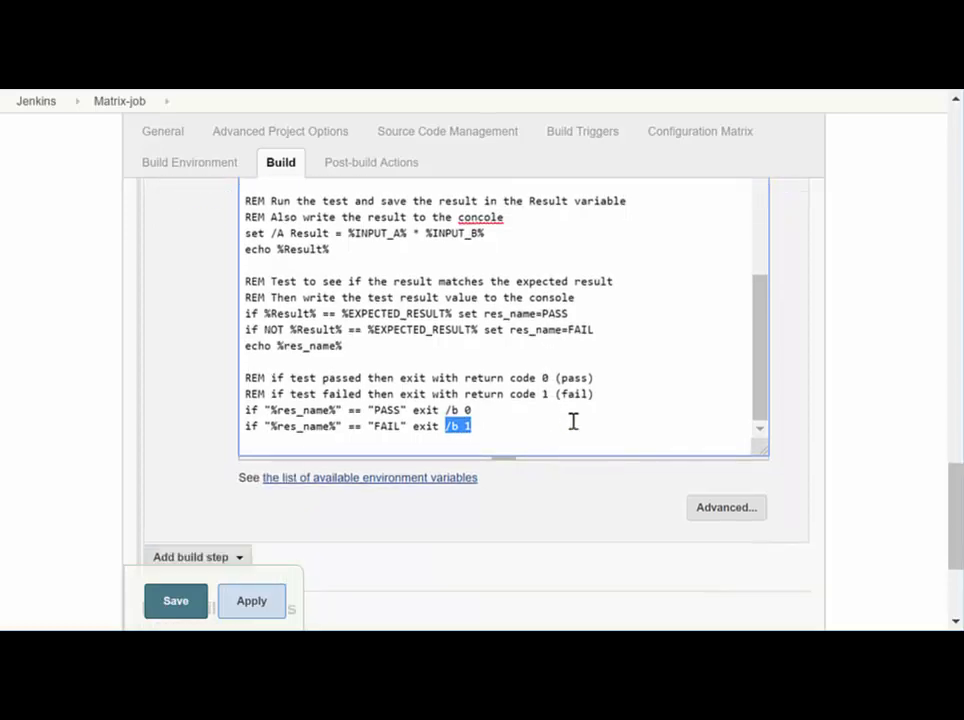
{"action": "scroll", "coordinate": [588, 418], "scroll_direction": "up", "scroll_amount": 5}
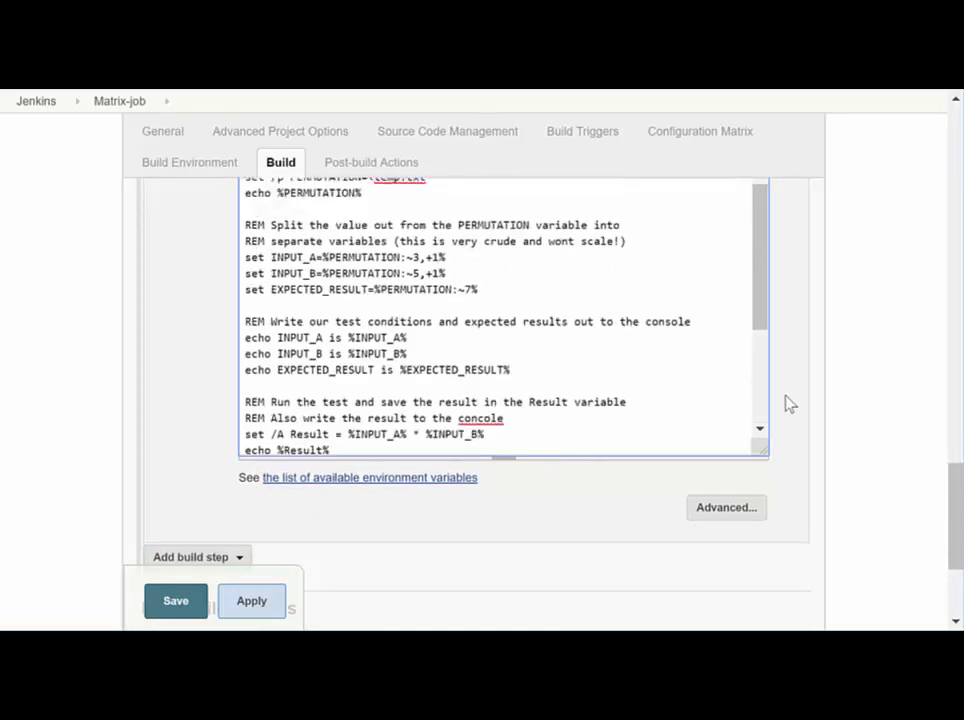
{"action": "left_click_drag", "start_coordinate": [760, 380], "coordinate": [762, 331]}
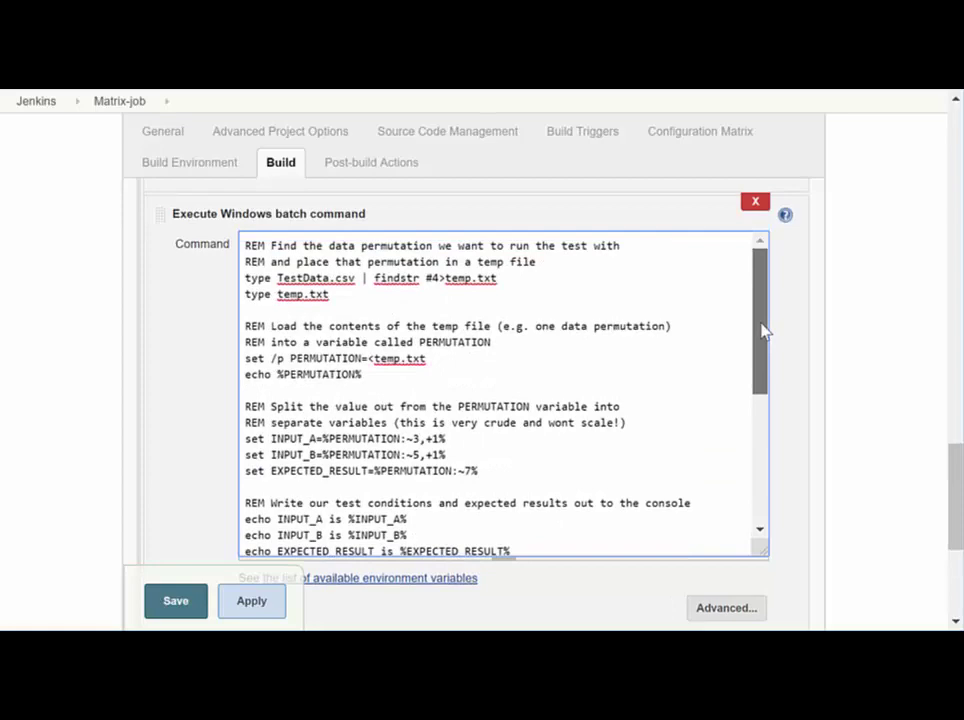
{"action": "double_click", "coordinate": [432, 278]}
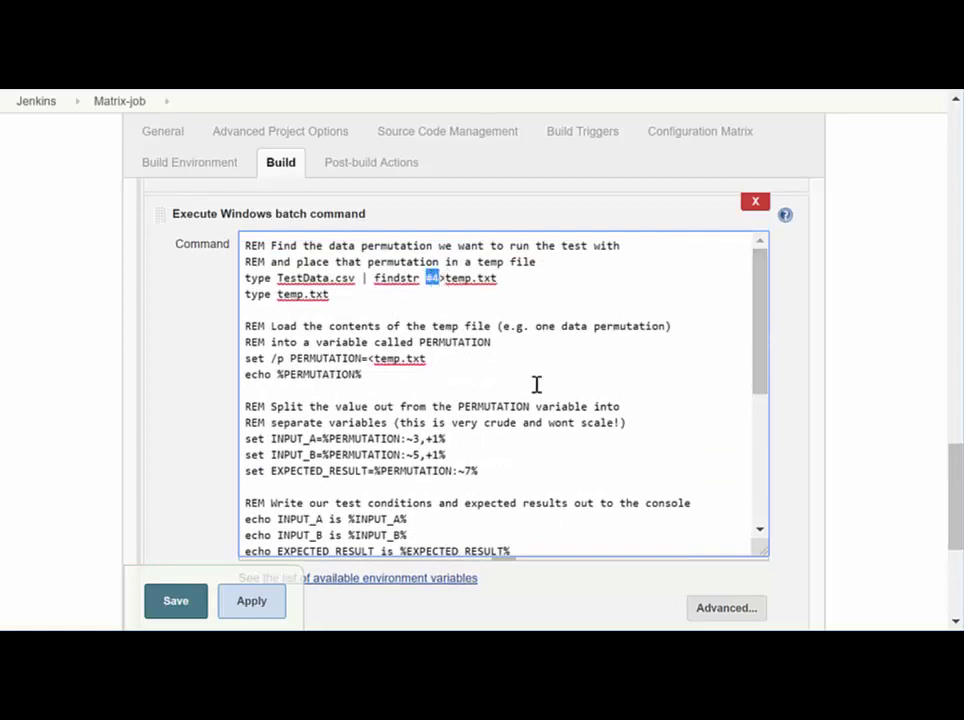
{"action": "scroll", "coordinate": [830, 378], "scroll_direction": "up", "scroll_amount": 1}
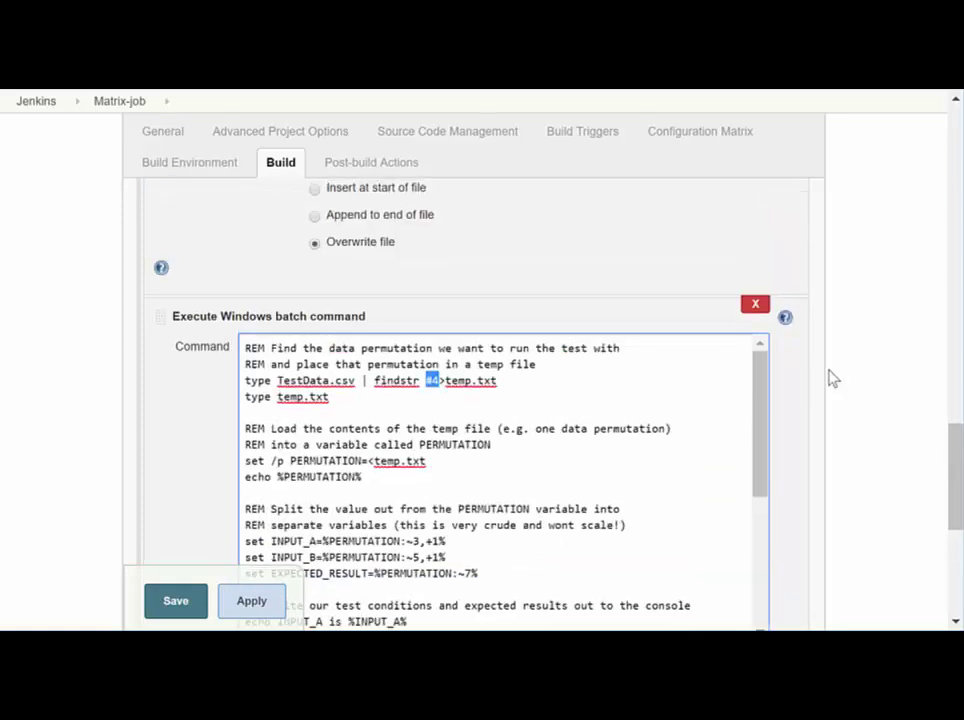
{"action": "scroll", "coordinate": [743, 362], "scroll_direction": "up", "scroll_amount": 2}
{"action": "left_click_drag", "start_coordinate": [408, 320], "coordinate": [275, 308]}
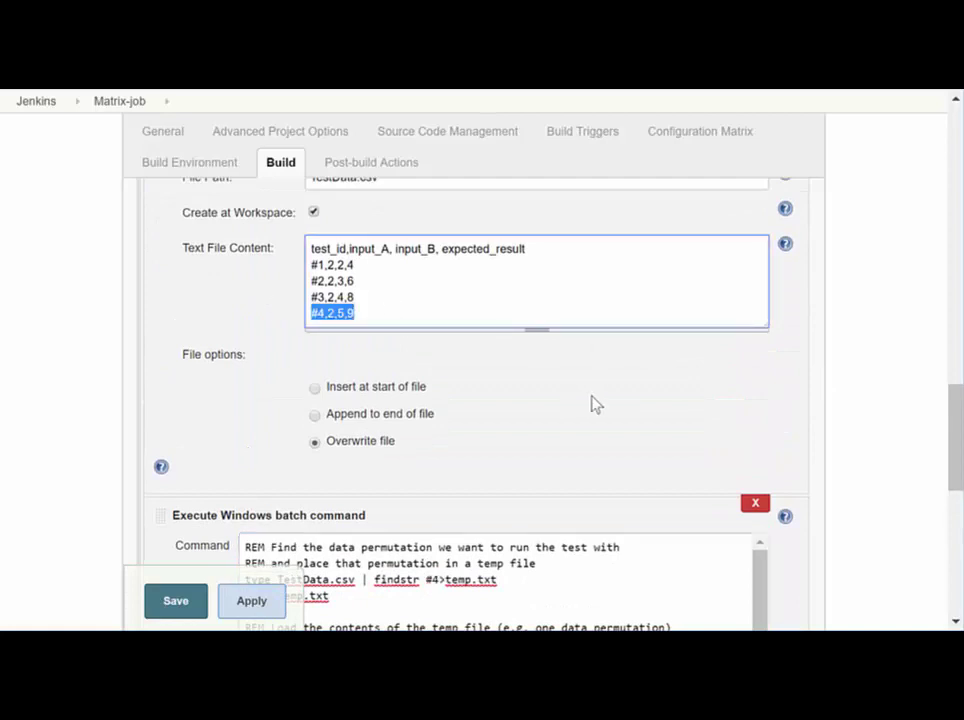
- Save the Matrix-job configuration and start a build
{"action": "left_click", "coordinate": [176, 601]}
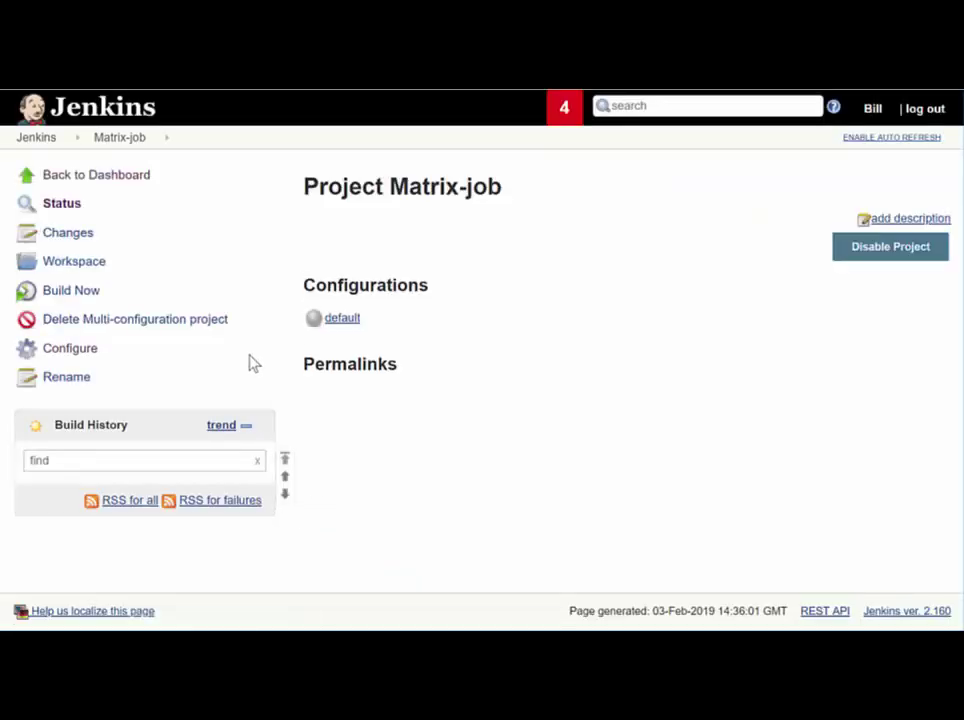
{"action": "left_click", "coordinate": [82, 294]}
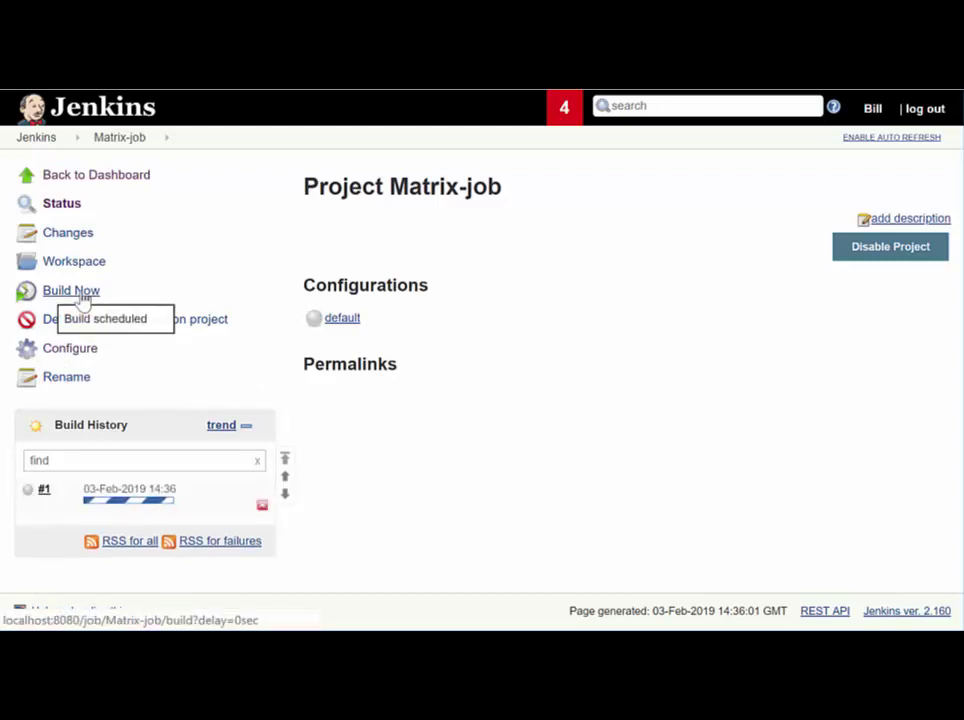
- Open the console output of build #1 of the default configuration and examine how the script ran and its test result
{"action": "left_click", "coordinate": [341, 318]}
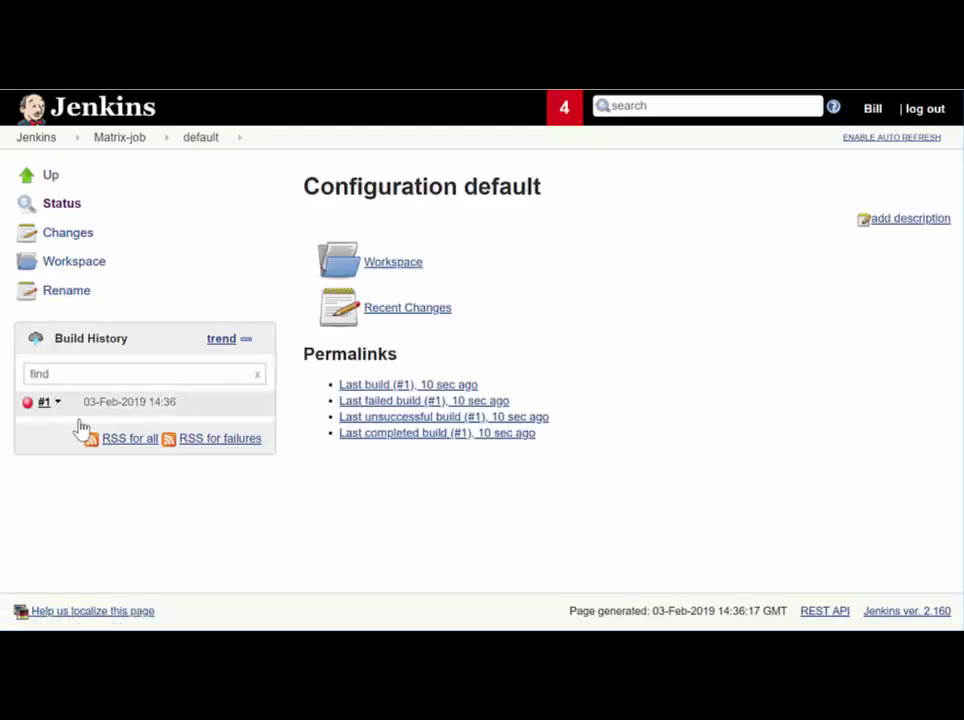
{"action": "left_click", "coordinate": [57, 402]}
{"action": "left_click", "coordinate": [99, 462]}
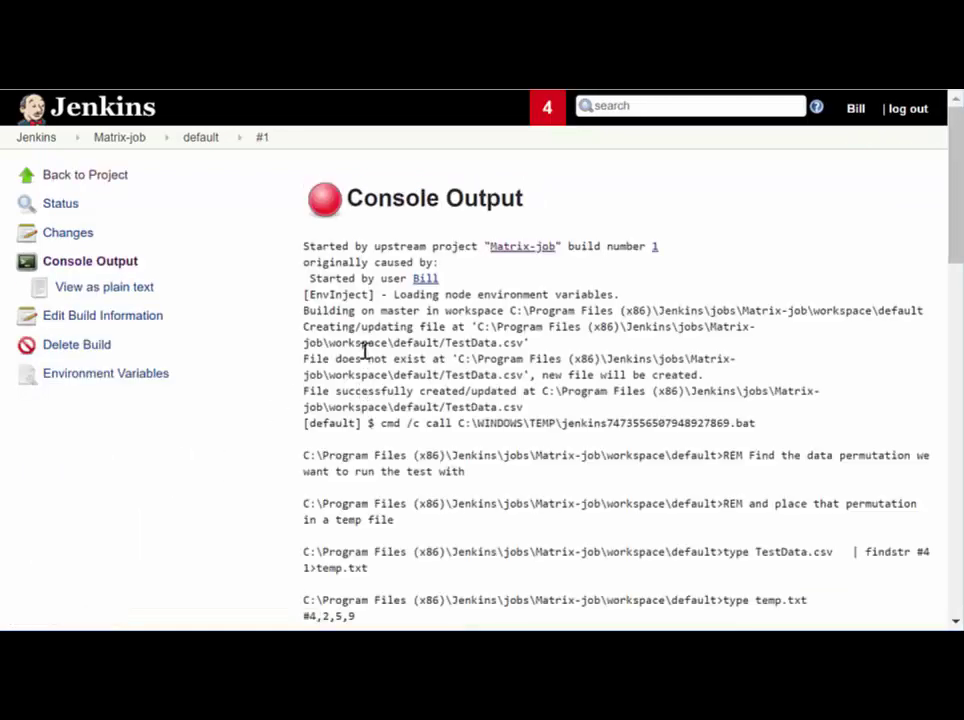
{"action": "scroll", "coordinate": [363, 350], "scroll_direction": "down", "scroll_amount": 6}
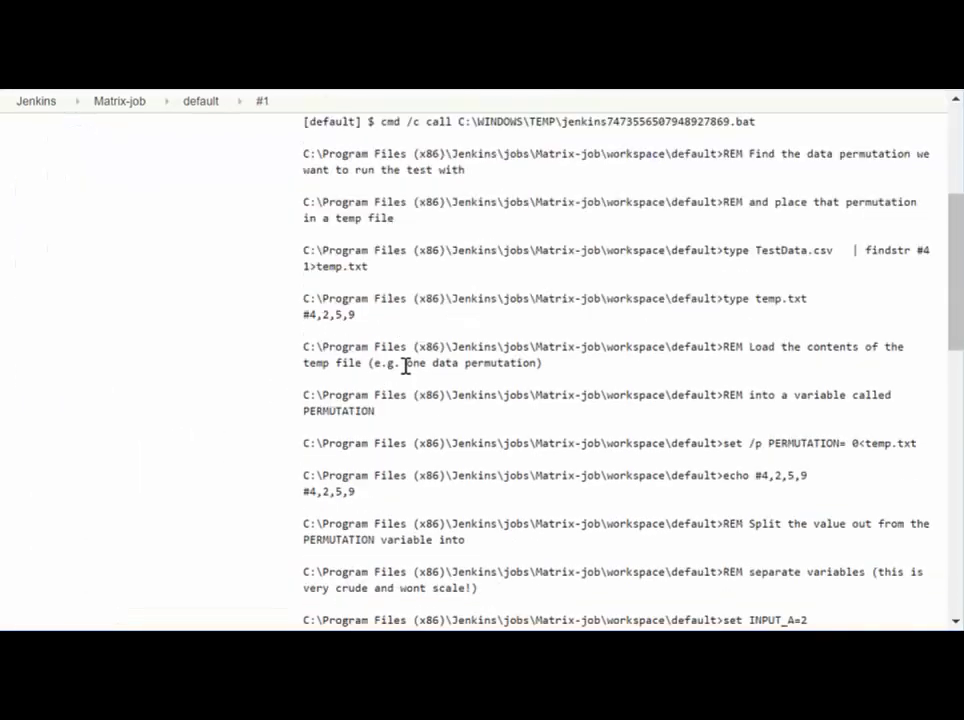
{"action": "scroll", "coordinate": [415, 375], "scroll_direction": "down", "scroll_amount": 5}
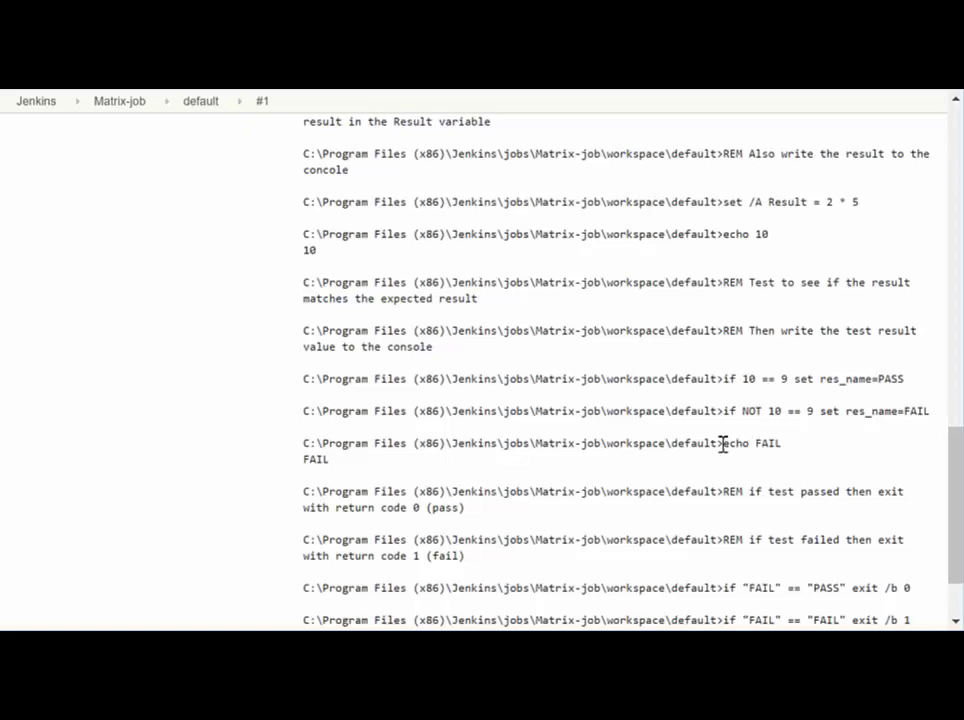
{"action": "left_click_drag", "start_coordinate": [788, 444], "coordinate": [722, 445]}
{"action": "scroll", "coordinate": [779, 560], "scroll_direction": "down", "scroll_amount": 2}
{"action": "scroll", "coordinate": [777, 530], "scroll_direction": "up", "scroll_amount": 15}
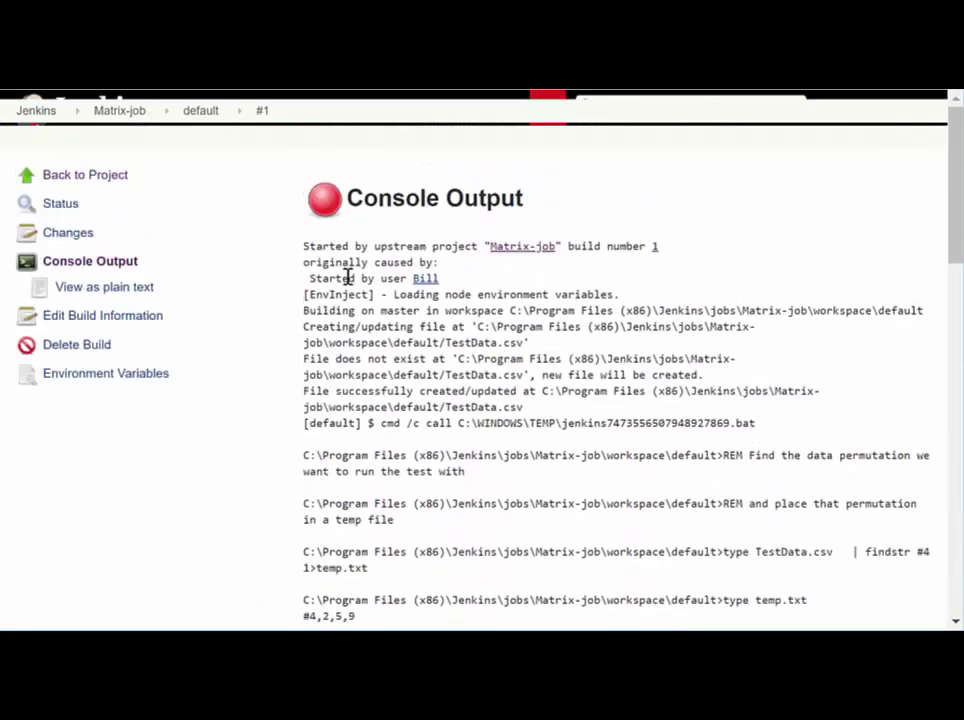
- Return to Matrix-job, open its configuration and go to the Windows batch command in the build steps
{"action": "left_click", "coordinate": [117, 142]}
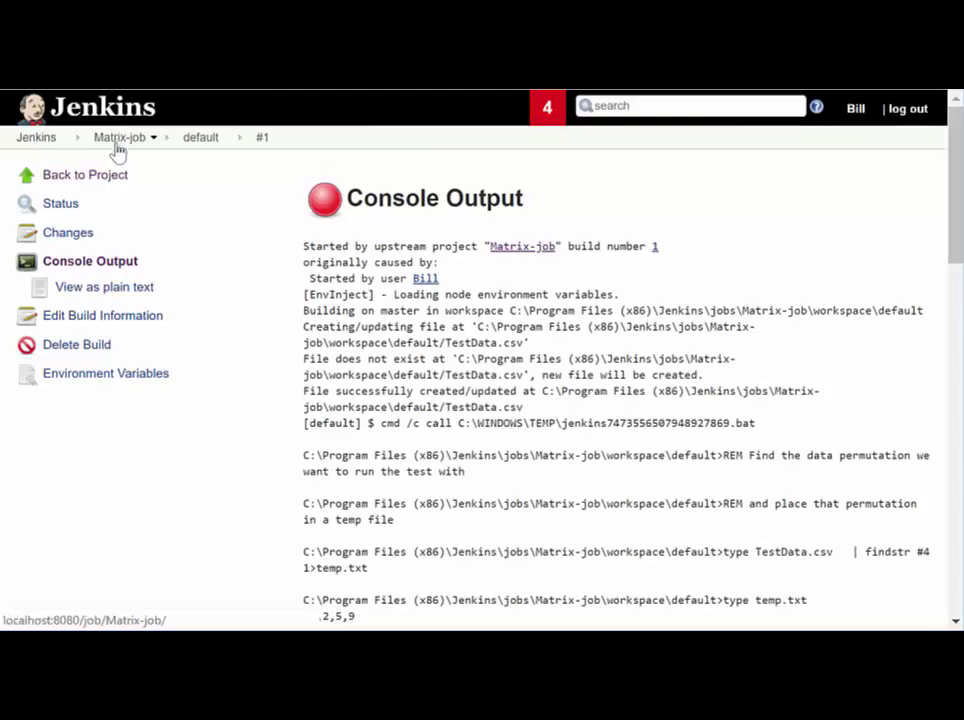
{"action": "left_click", "coordinate": [86, 350]}
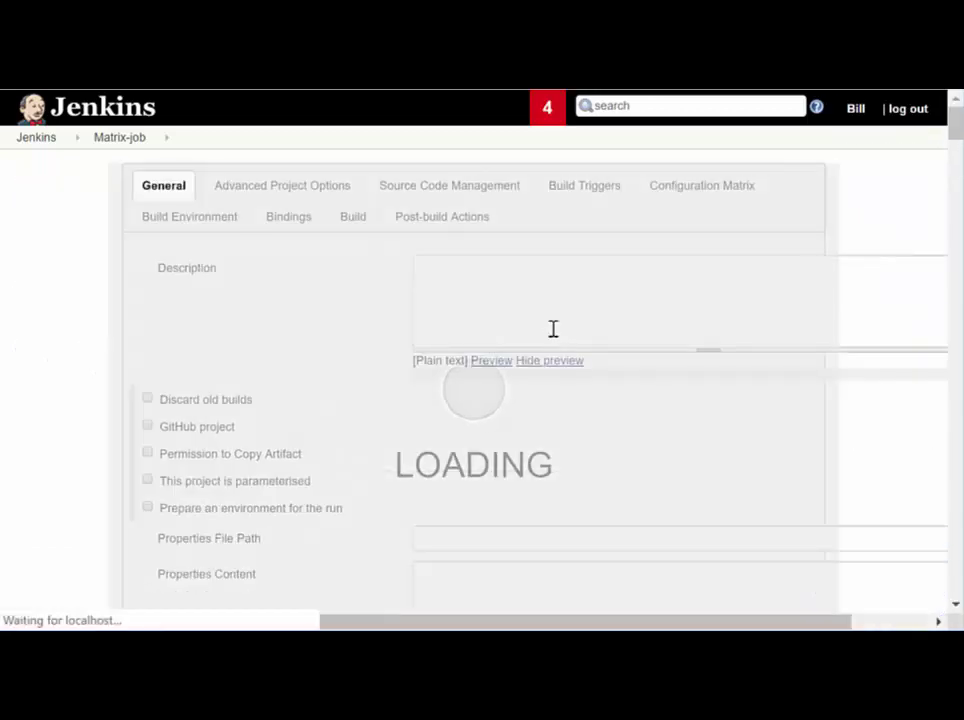
{"action": "scroll", "coordinate": [556, 337], "scroll_direction": "down", "scroll_amount": 10}
{"action": "scroll", "coordinate": [577, 349], "scroll_direction": "down", "scroll_amount": 12}
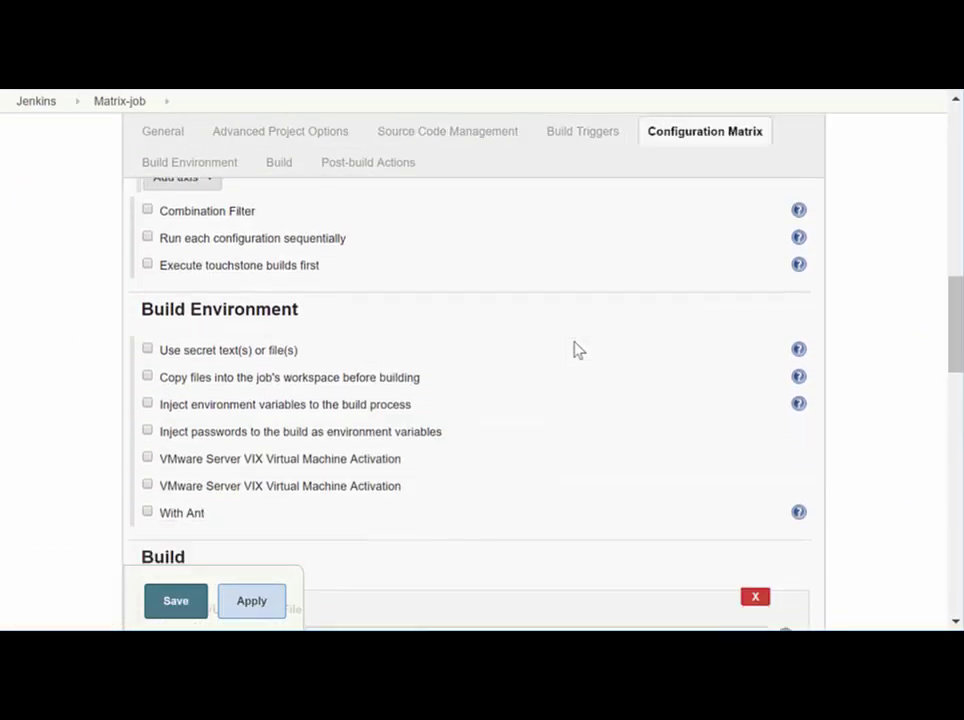
{"action": "scroll", "coordinate": [585, 348], "scroll_direction": "down", "scroll_amount": 3}
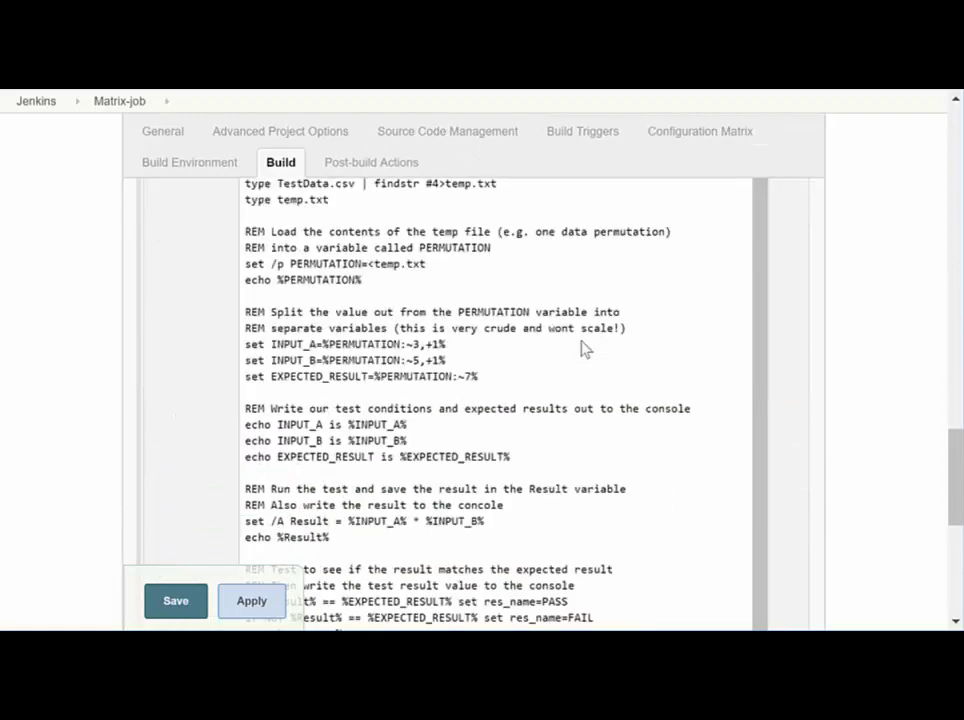
{"action": "scroll", "coordinate": [578, 338], "scroll_direction": "up", "scroll_amount": 1}
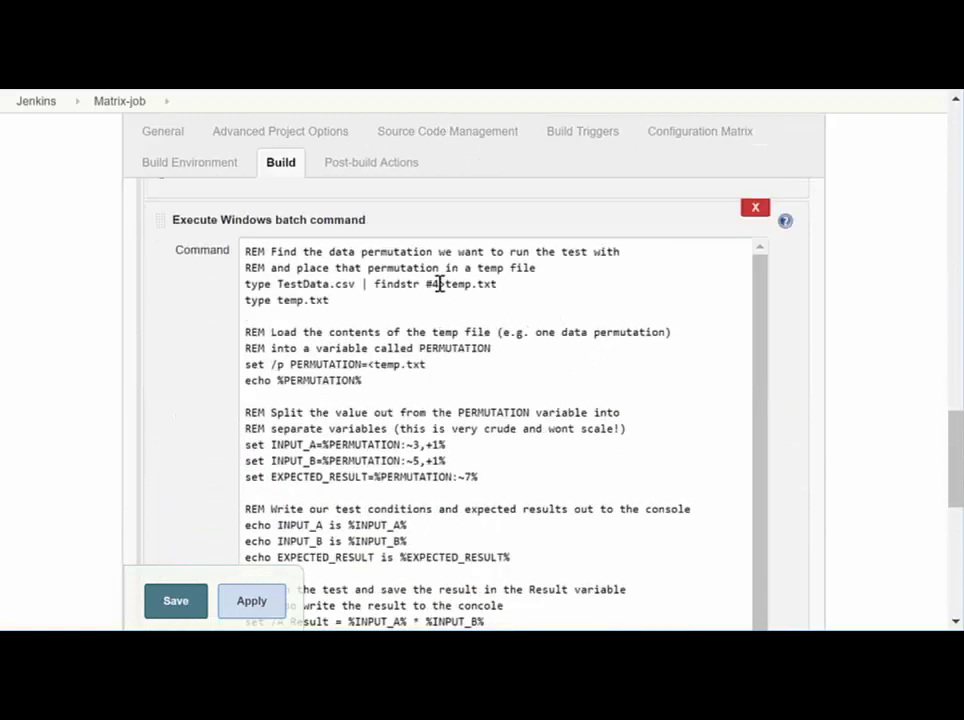
- Set the batch script's findstr filter on TestData.csv to #1 and compare it with the #1 row in the text file content
{"action": "double_click", "coordinate": [437, 285]}
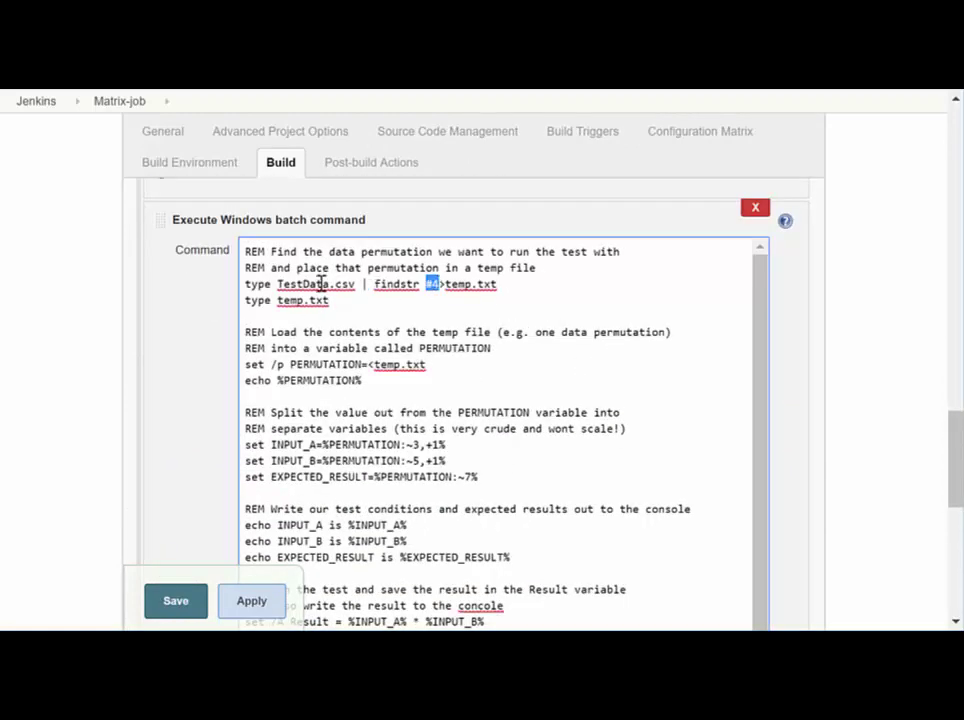
{"action": "double_click", "coordinate": [318, 284]}
{"action": "left_click", "coordinate": [430, 285]}
{"action": "scroll", "coordinate": [463, 347], "scroll_direction": "up", "scroll_amount": 2}
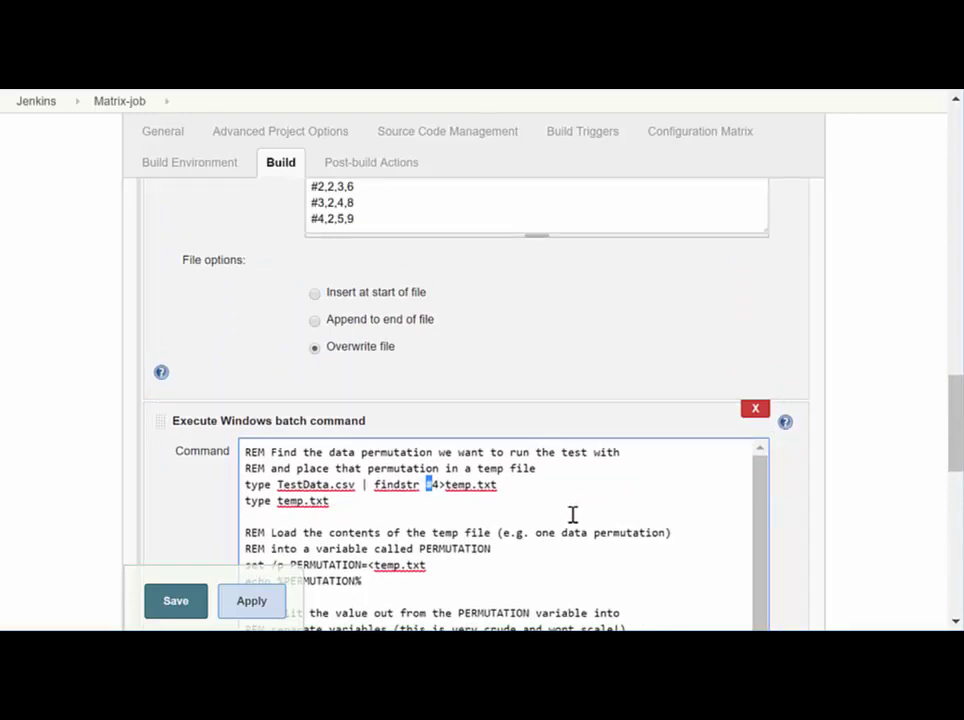
{"action": "scroll", "coordinate": [576, 511], "scroll_direction": "down", "scroll_amount": 1}
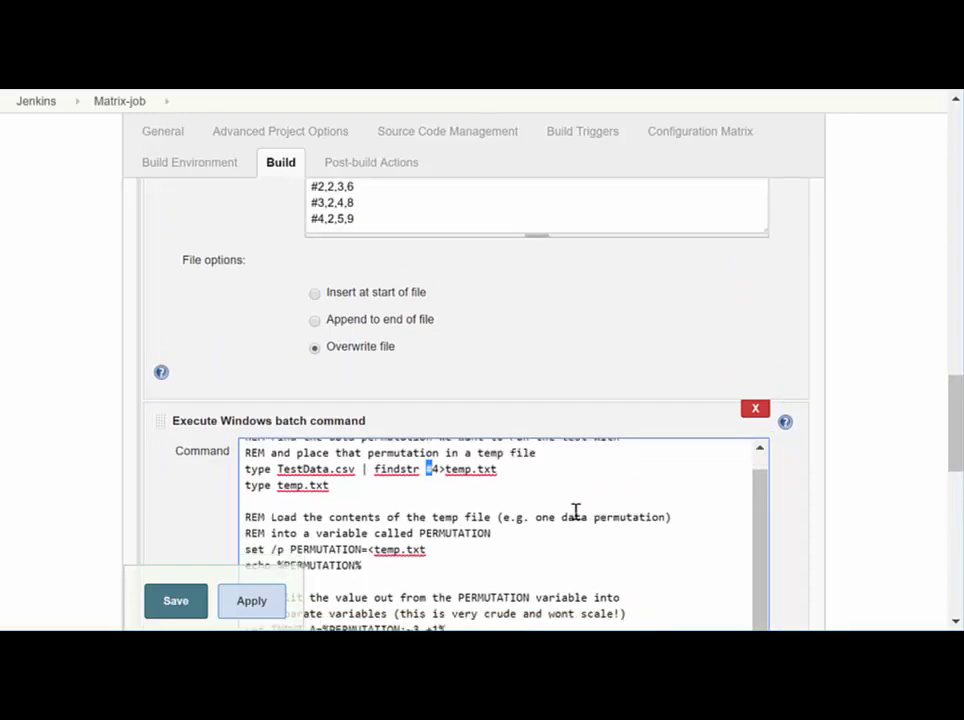
{"action": "left_click", "coordinate": [469, 455]}
{"action": "key", "text": "BackSpace"}
{"action": "type", "text": "1"}
{"action": "scroll", "coordinate": [360, 260], "scroll_direction": "up", "scroll_amount": 1}
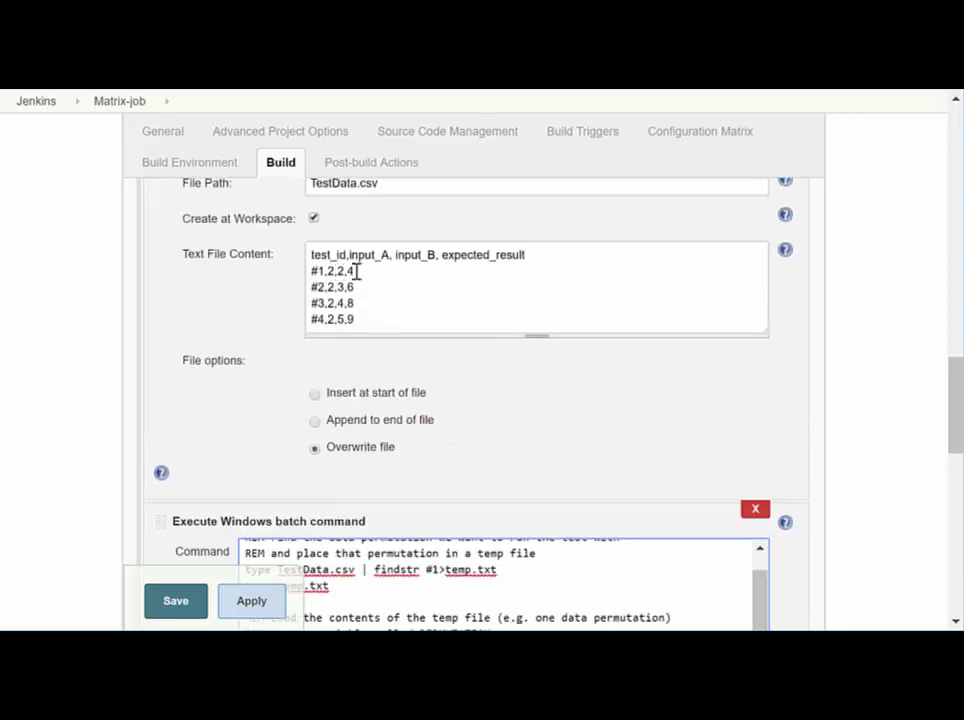
{"action": "left_click_drag", "start_coordinate": [356, 271], "coordinate": [327, 271]}
{"action": "scroll", "coordinate": [646, 547], "scroll_direction": "down", "scroll_amount": 1}
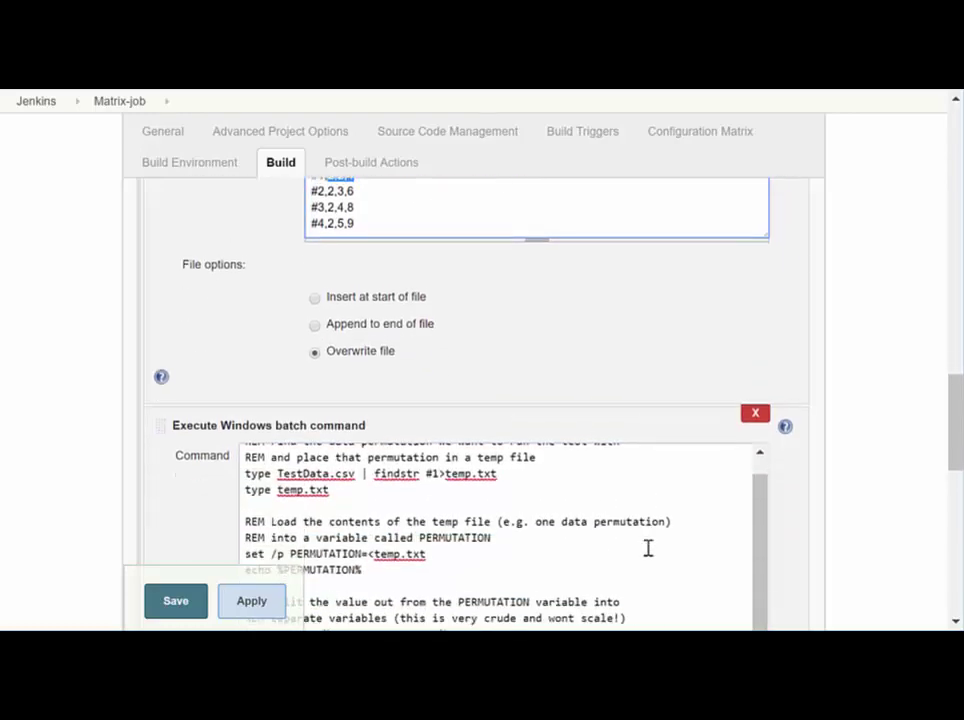
{"action": "scroll", "coordinate": [656, 536], "scroll_direction": "down", "scroll_amount": 1}
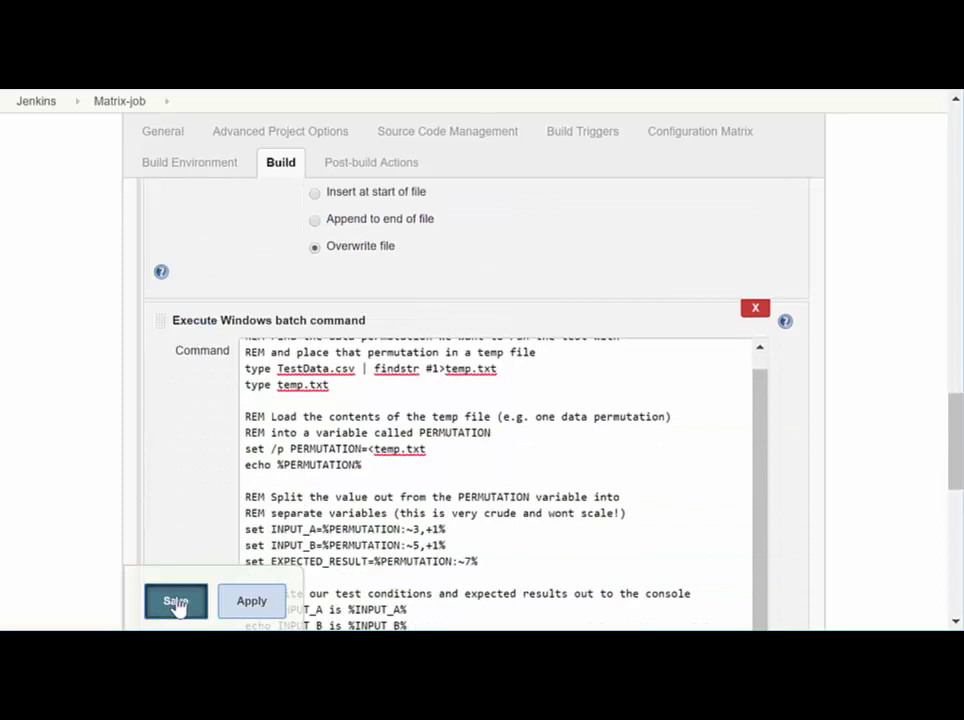
- Save the Matrix-job configuration with the changed filter and start another build
{"action": "left_click", "coordinate": [176, 602]}
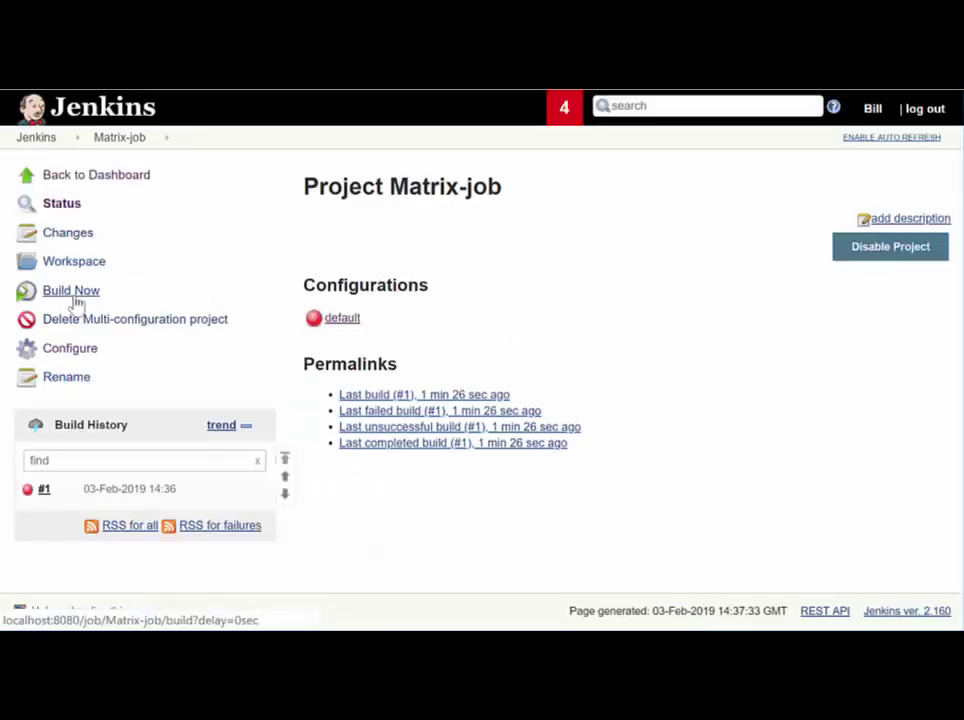
{"action": "left_click", "coordinate": [72, 292]}
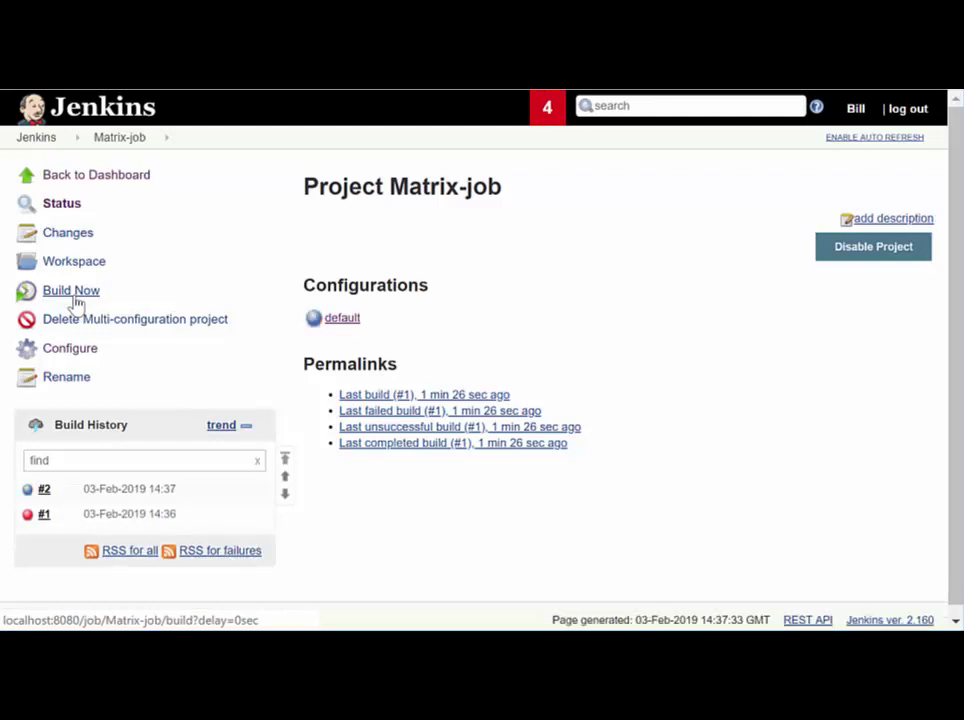
- Open the console output of build #2 of the default configuration and examine the result comparison and the test outcome
{"action": "mouse_move", "coordinate": [345, 330]}
{"action": "left_click", "coordinate": [342, 320]}
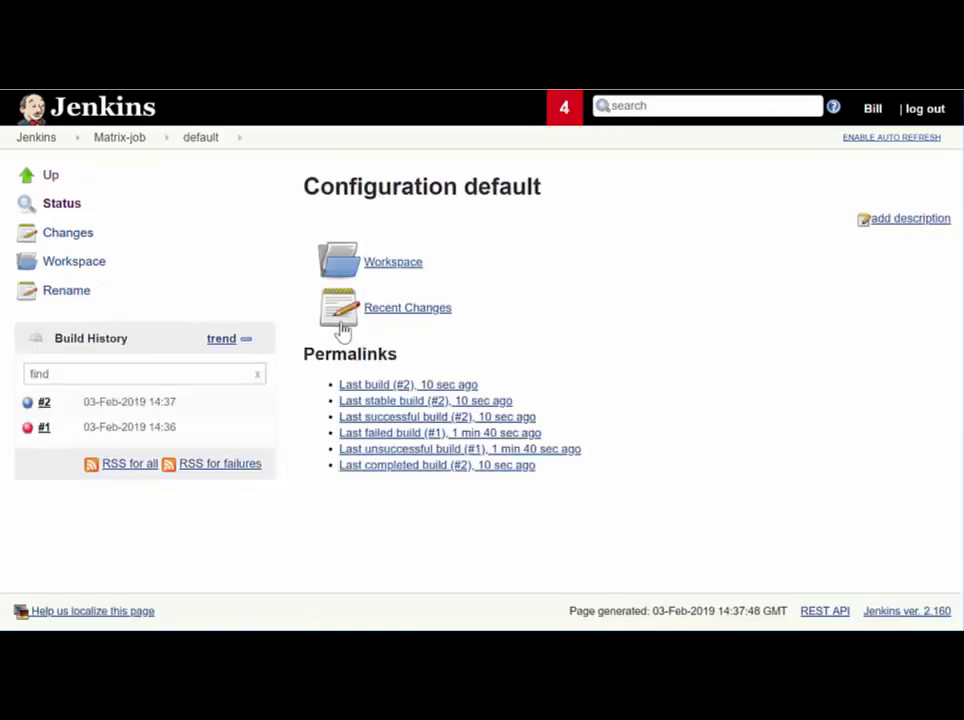
{"action": "left_click", "coordinate": [57, 404]}
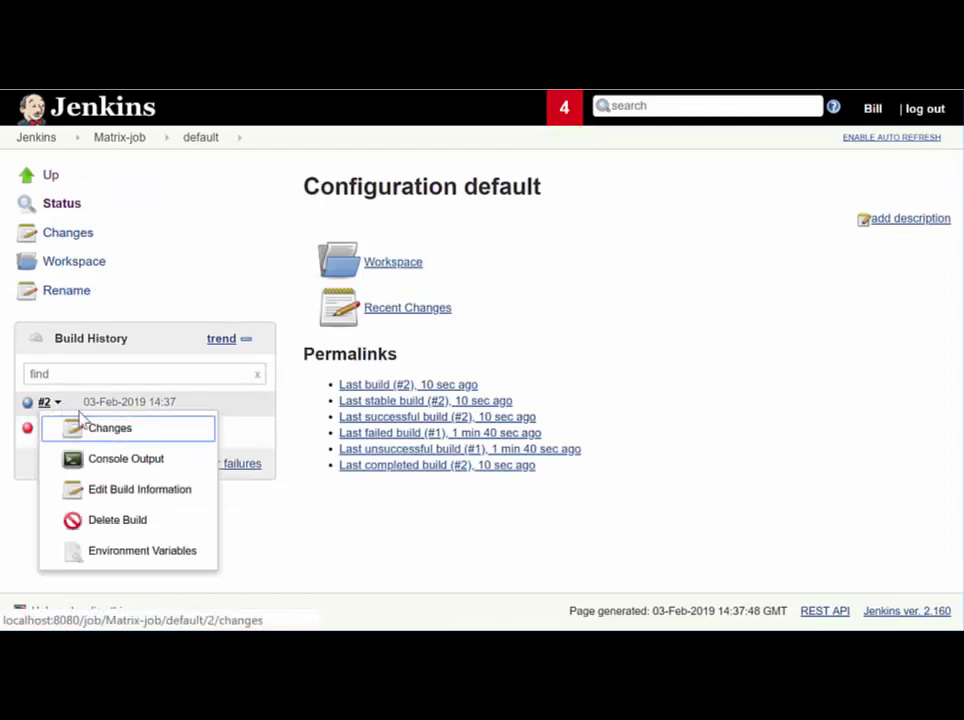
{"action": "left_click", "coordinate": [127, 462]}
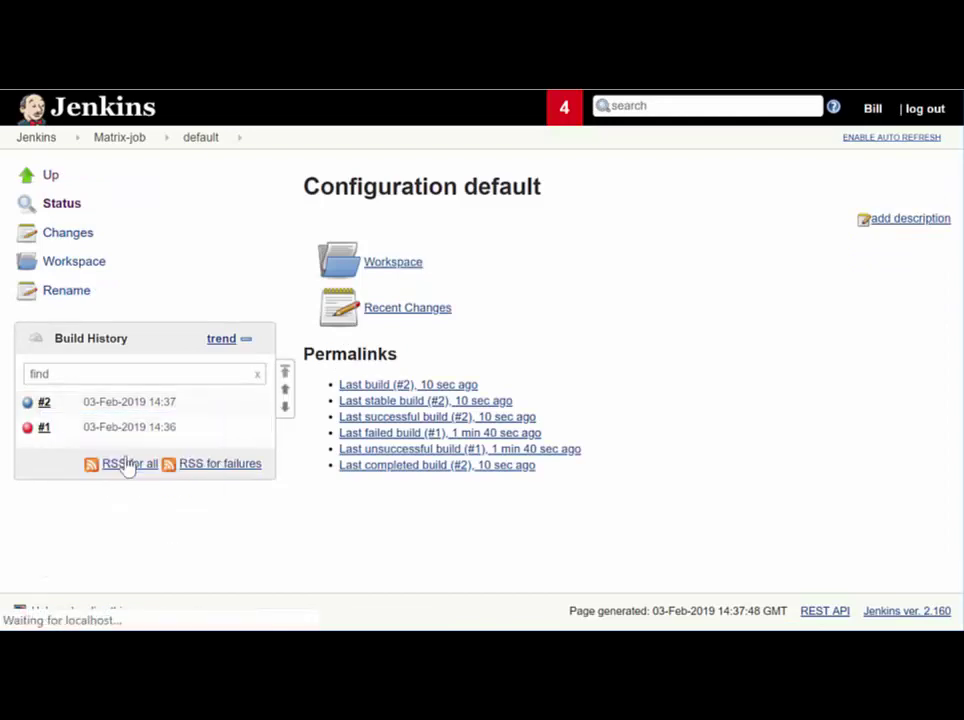
{"action": "scroll", "coordinate": [585, 398], "scroll_direction": "down", "scroll_amount": 10}
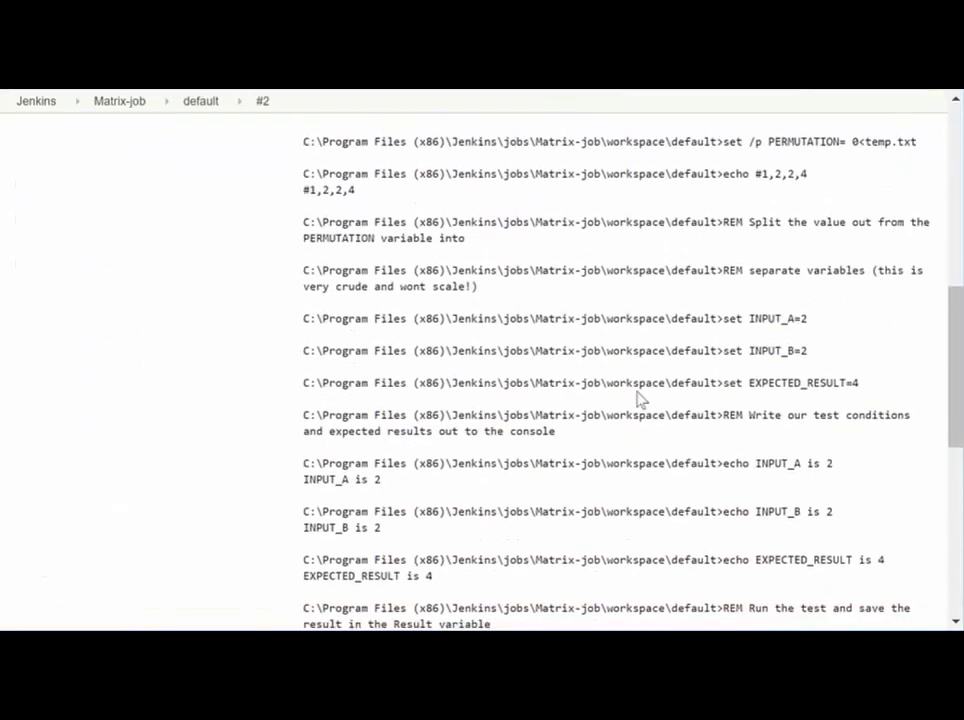
{"action": "scroll", "coordinate": [683, 413], "scroll_direction": "down", "scroll_amount": 3}
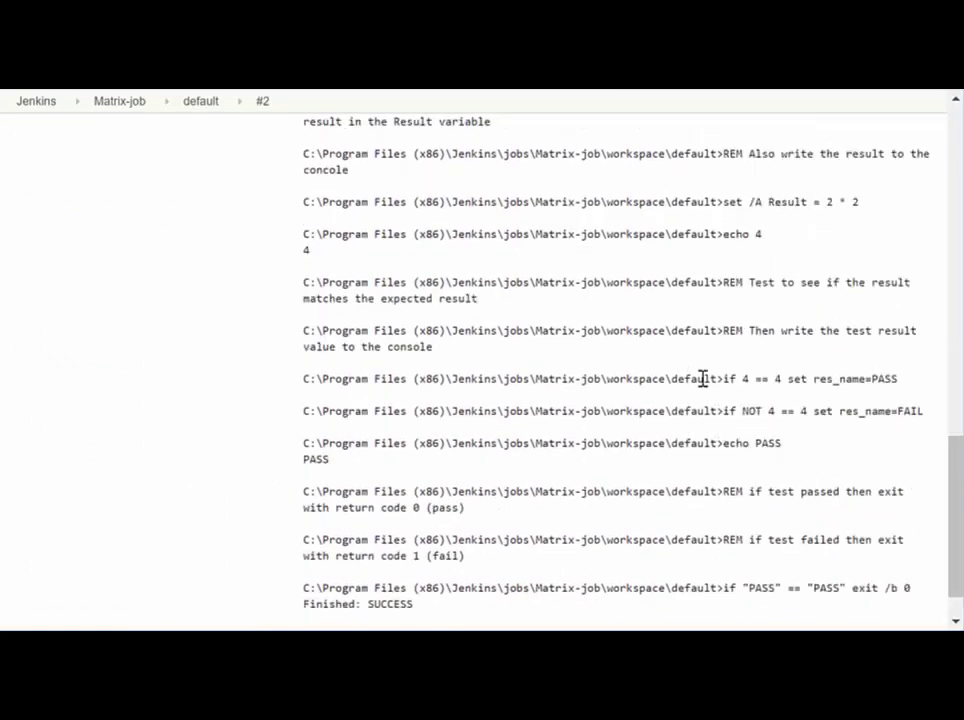
{"action": "left_click_drag", "start_coordinate": [704, 379], "coordinate": [840, 386]}
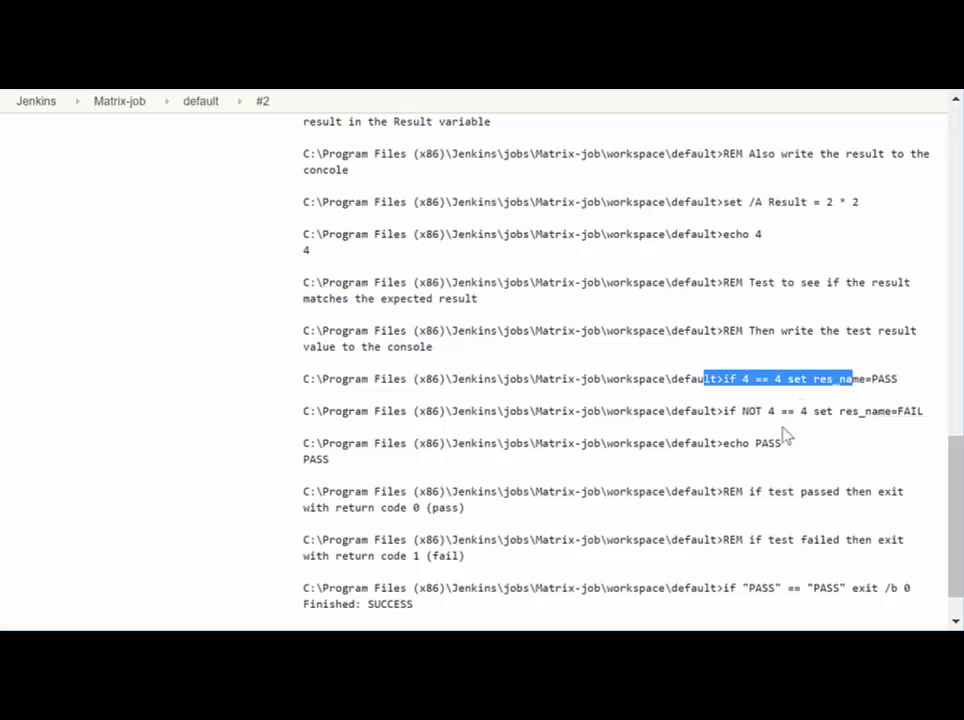
{"action": "left_click_drag", "start_coordinate": [540, 471], "coordinate": [303, 459]}
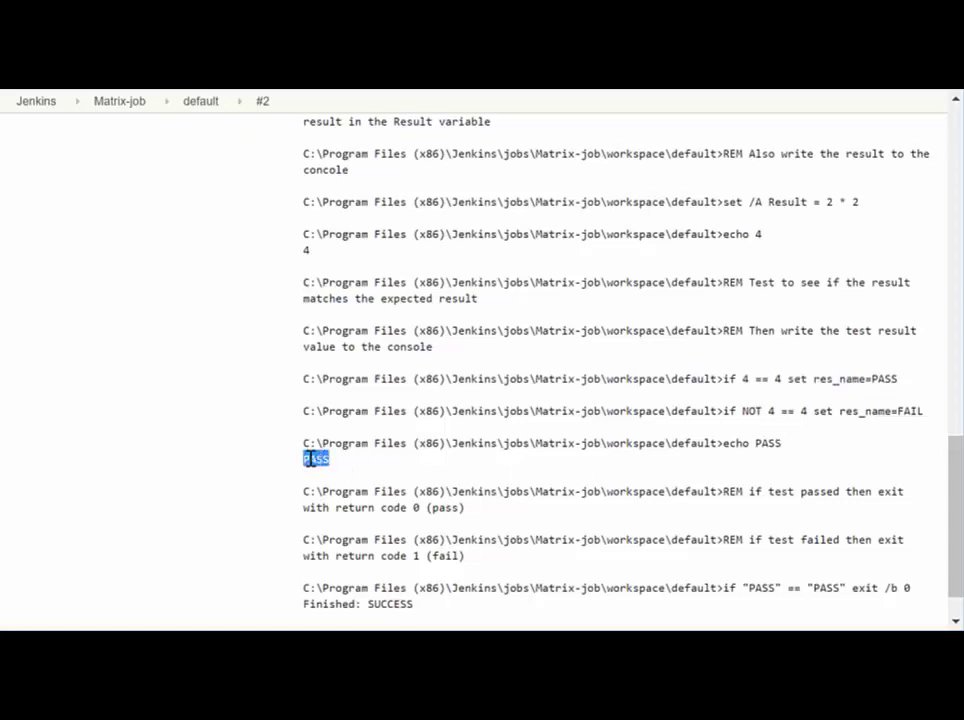
- Reopen the Matrix-job configuration and add a User-defined Axis to the Configuration Matrix
{"action": "scroll", "coordinate": [372, 430], "scroll_direction": "up", "scroll_amount": 15}
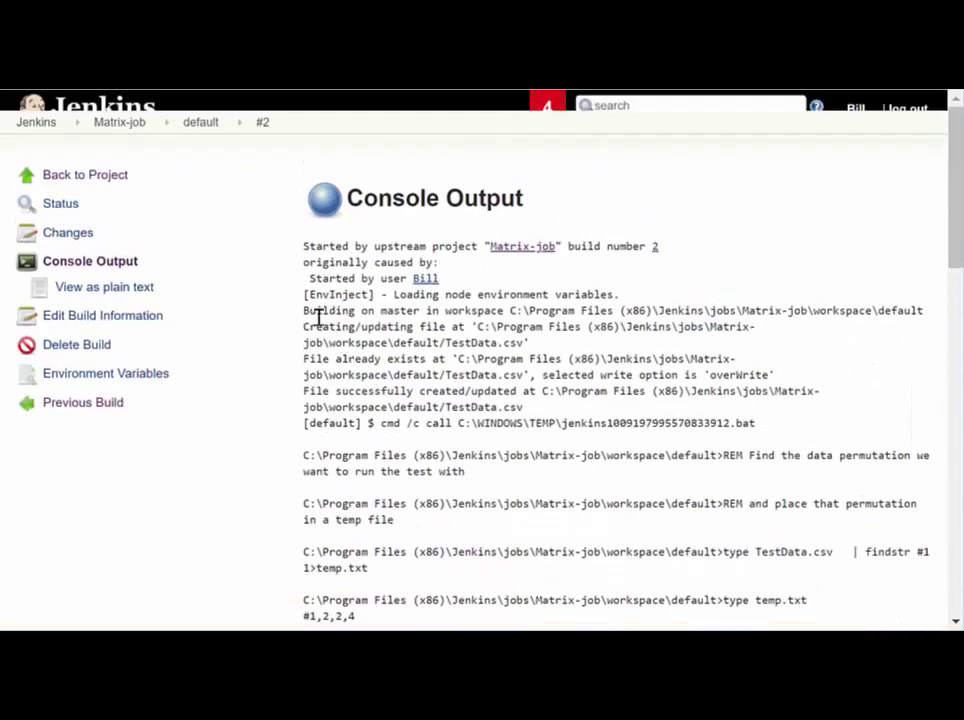
{"action": "left_click", "coordinate": [125, 137]}
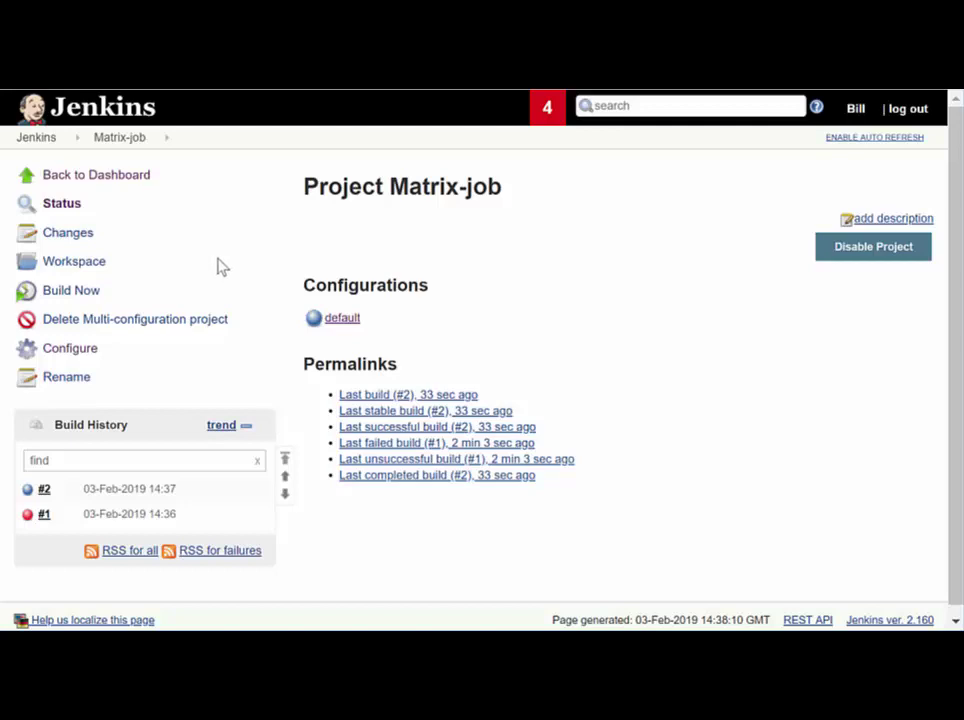
{"action": "left_click", "coordinate": [79, 356]}
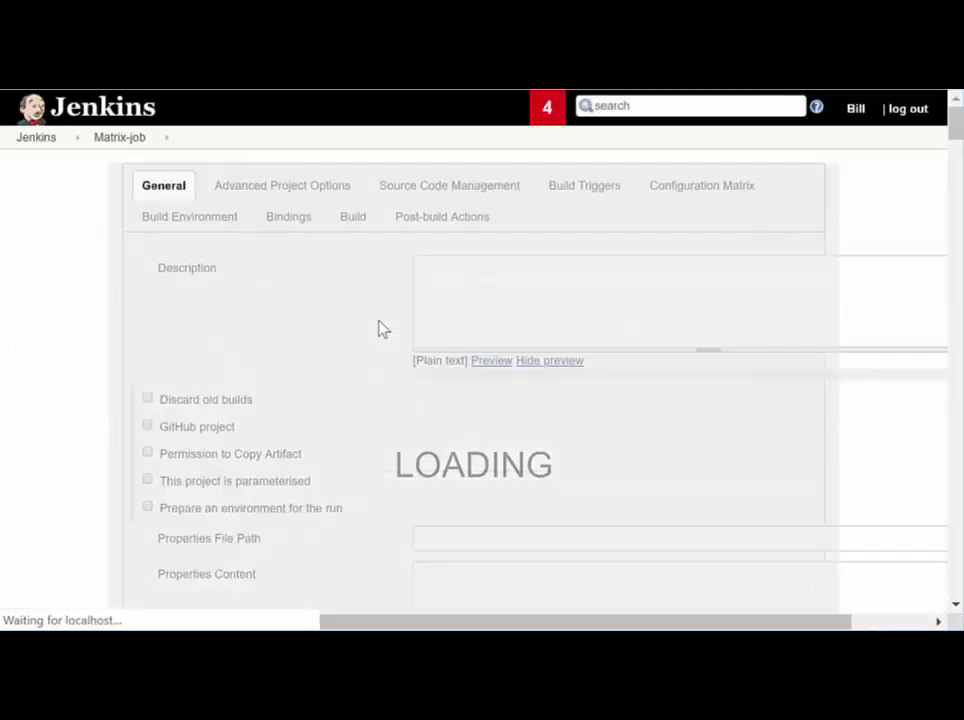
{"action": "scroll", "coordinate": [430, 345], "scroll_direction": "down", "scroll_amount": 6}
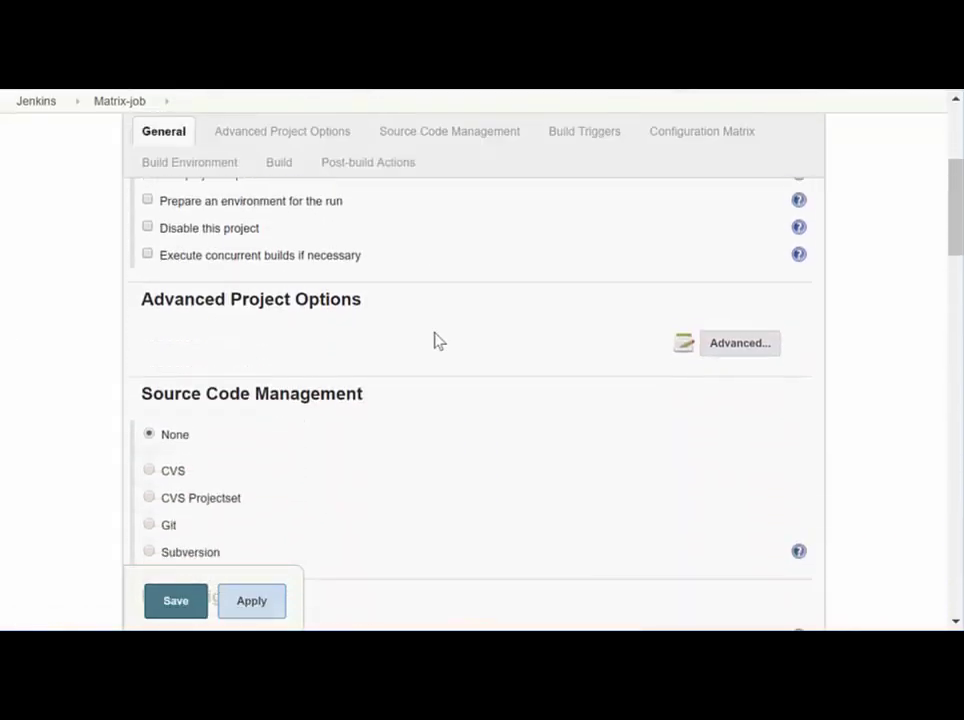
{"action": "scroll", "coordinate": [450, 333], "scroll_direction": "down", "scroll_amount": 4}
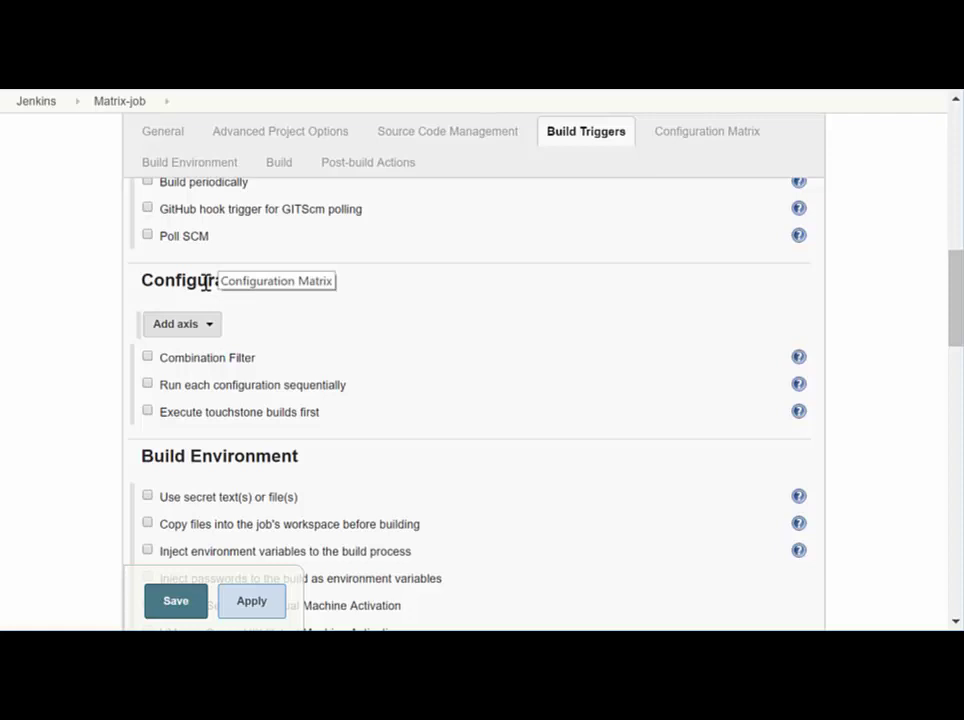
{"action": "left_click", "coordinate": [215, 333]}
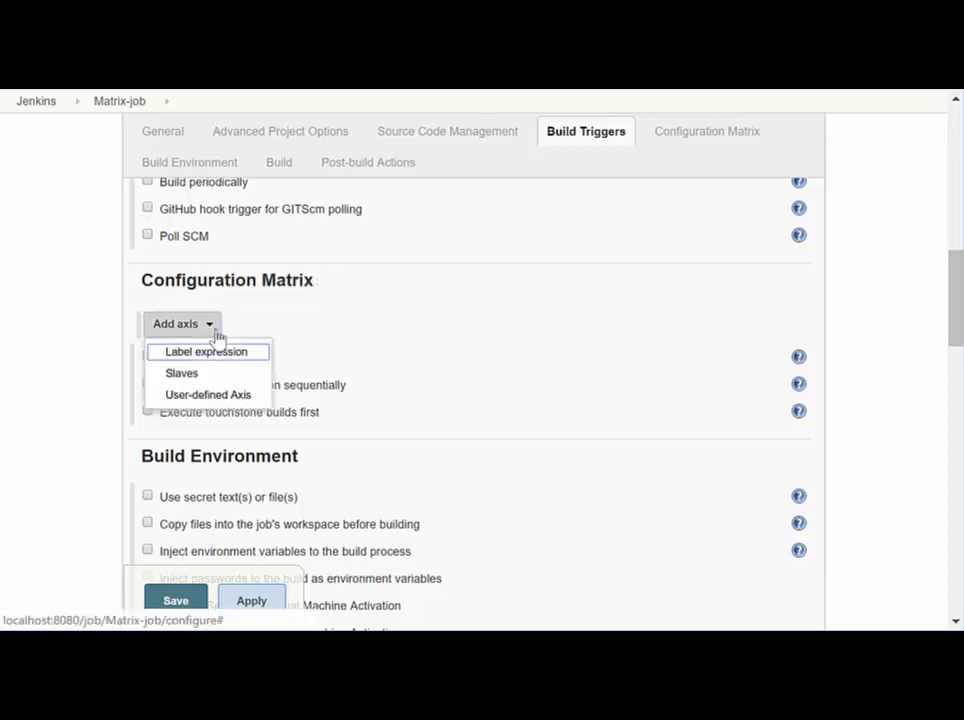
{"action": "left_click", "coordinate": [225, 394]}
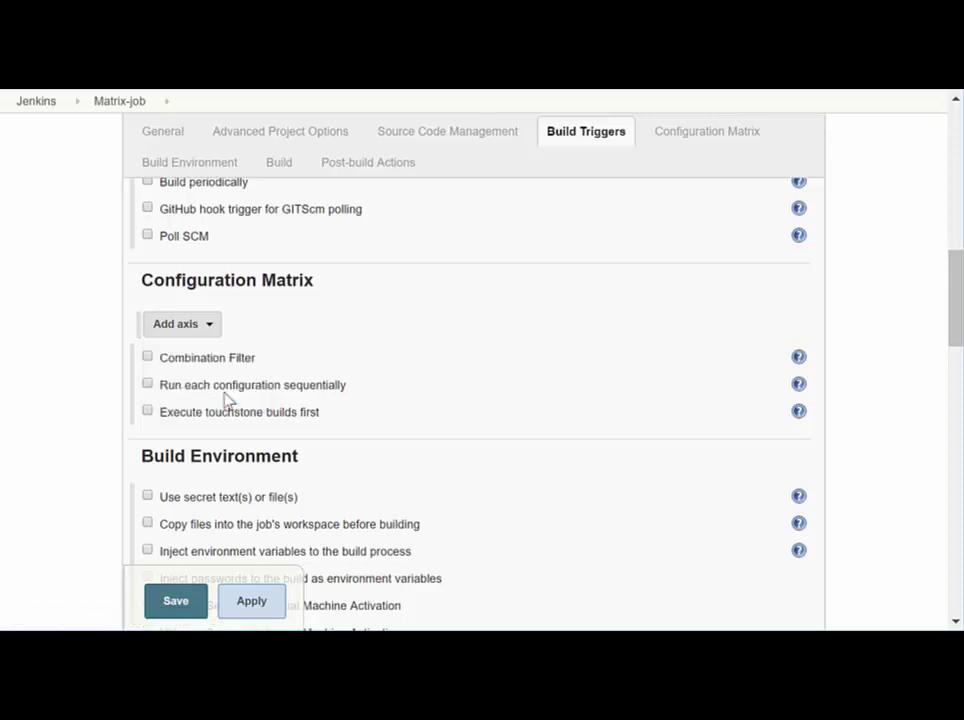
- Name the user-defined axis test_id and give it the values #1, #2, #3 and #4 on separate lines
{"action": "left_click", "coordinate": [280, 362]}
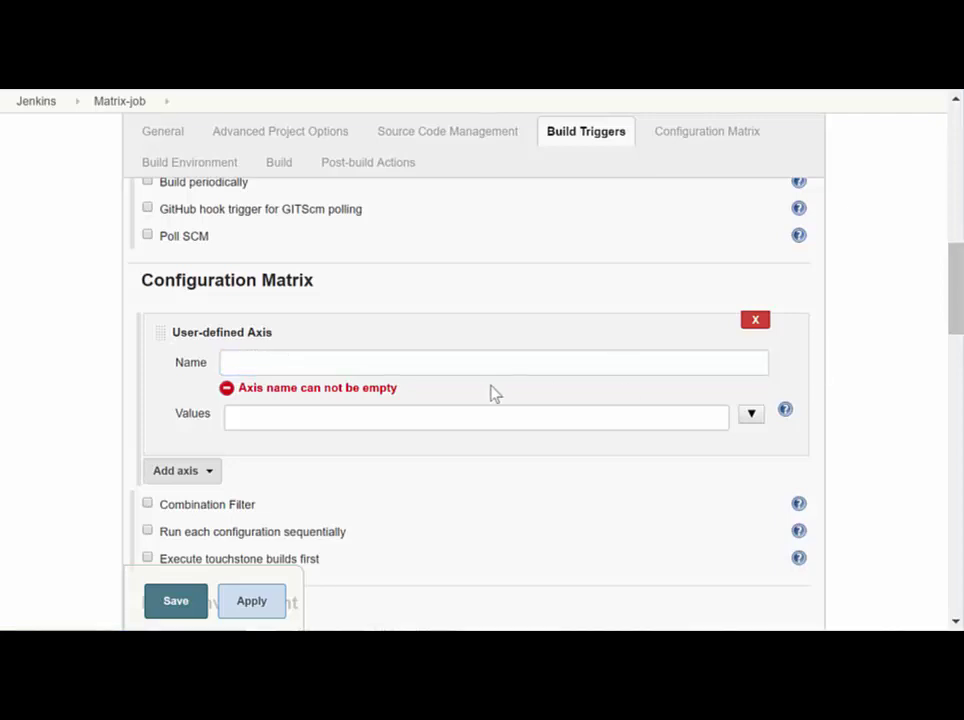
{"action": "left_click", "coordinate": [370, 366]}
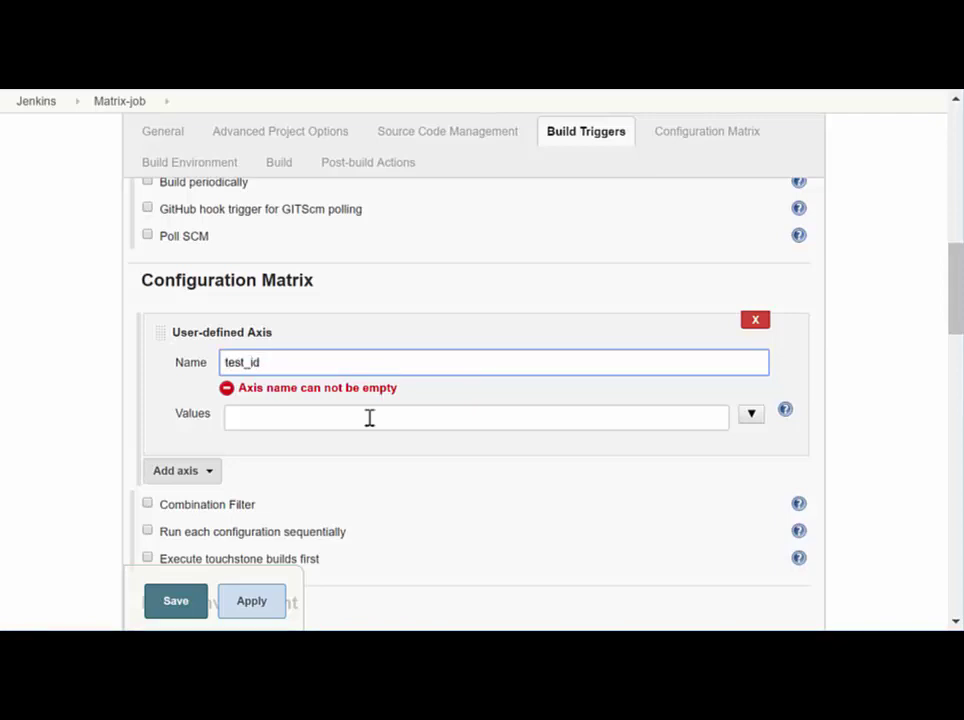
{"action": "left_click", "coordinate": [369, 418]}
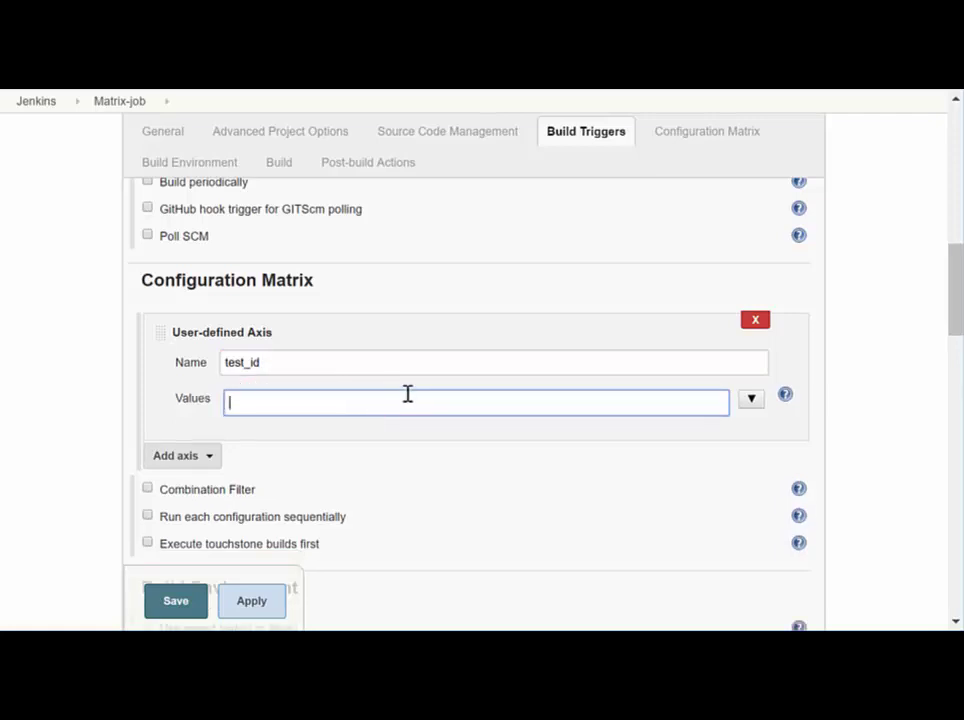
{"action": "left_click", "coordinate": [751, 398]}
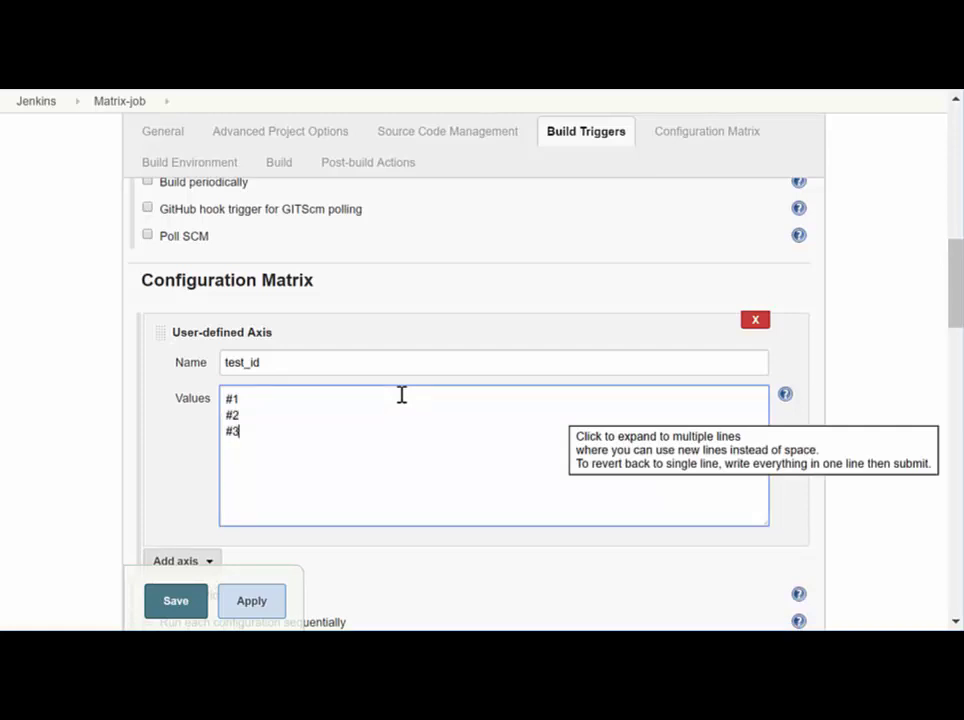
{"action": "key", "text": "Return"}
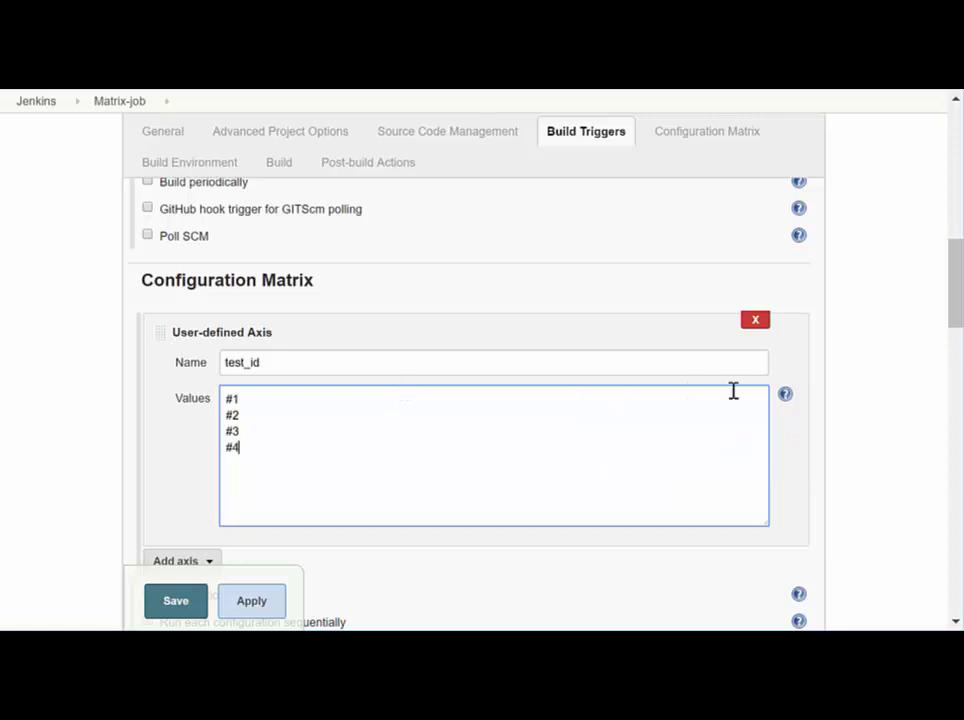
- Compare the #1 axis value with the #1 row in the text file content for TestData.csv
{"action": "scroll", "coordinate": [700, 390], "scroll_direction": "down", "scroll_amount": 1}
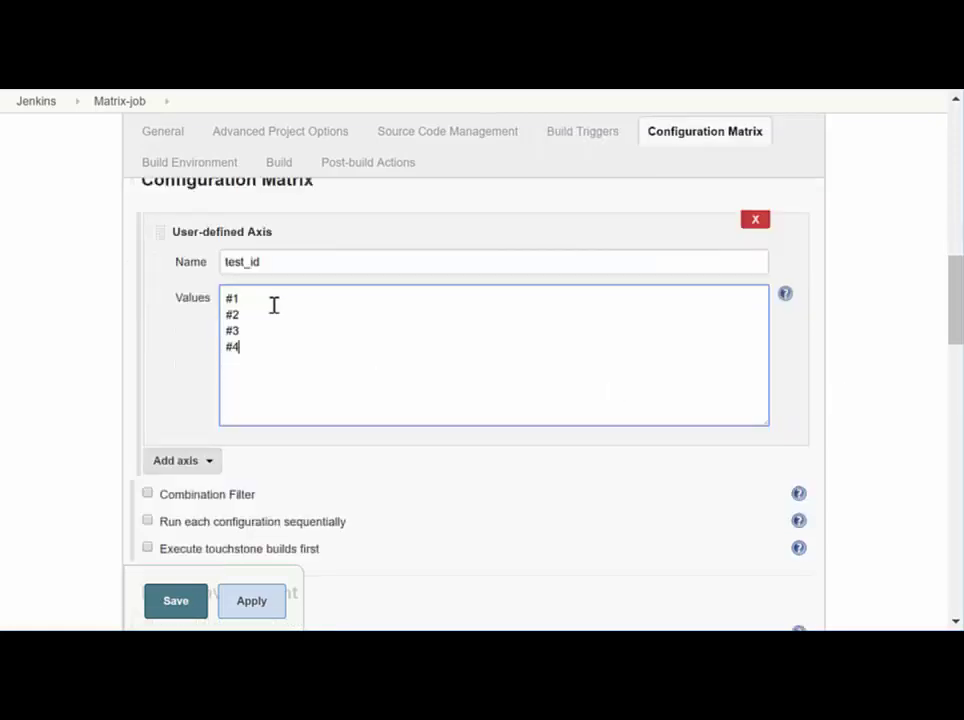
{"action": "double_click", "coordinate": [232, 298]}
{"action": "scroll", "coordinate": [900, 409], "scroll_direction": "down", "scroll_amount": 5}
{"action": "scroll", "coordinate": [377, 366], "scroll_direction": "down", "scroll_amount": 2}
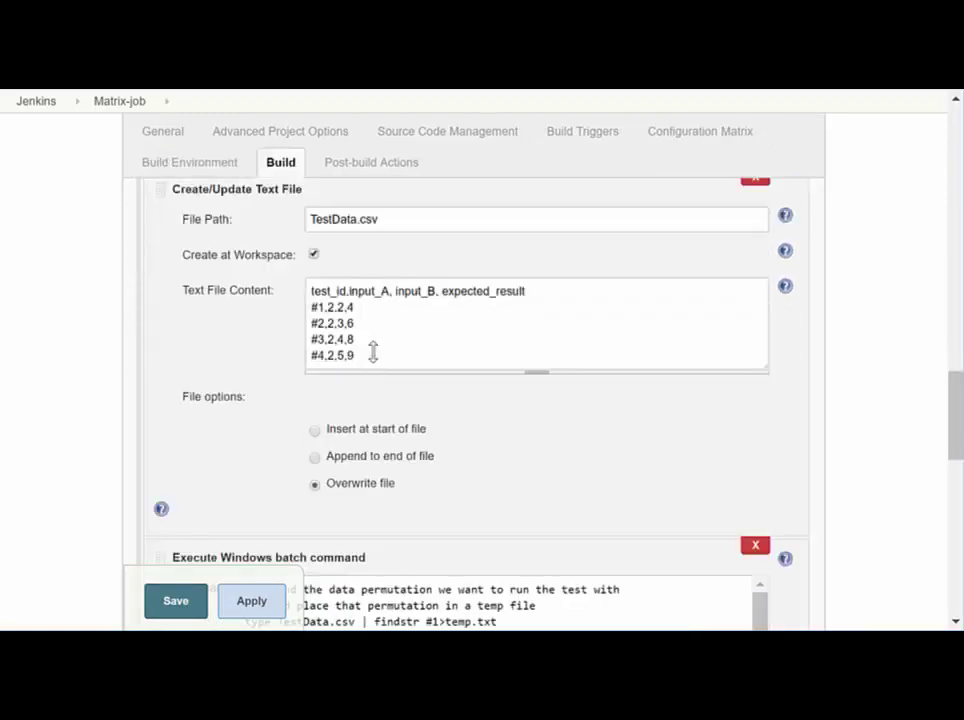
{"action": "double_click", "coordinate": [330, 307]}
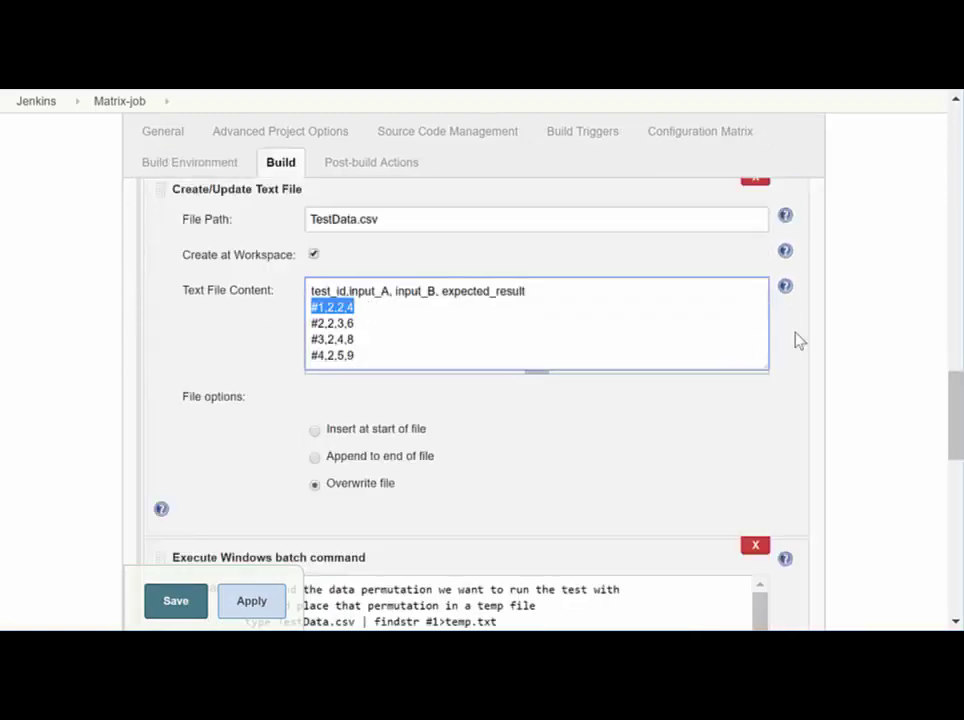
- Set the findstr search term in the Windows batch command to the %test_id% variable
{"action": "scroll", "coordinate": [860, 355], "scroll_direction": "up", "scroll_amount": 4}
{"action": "scroll", "coordinate": [760, 358], "scroll_direction": "up", "scroll_amount": 5}
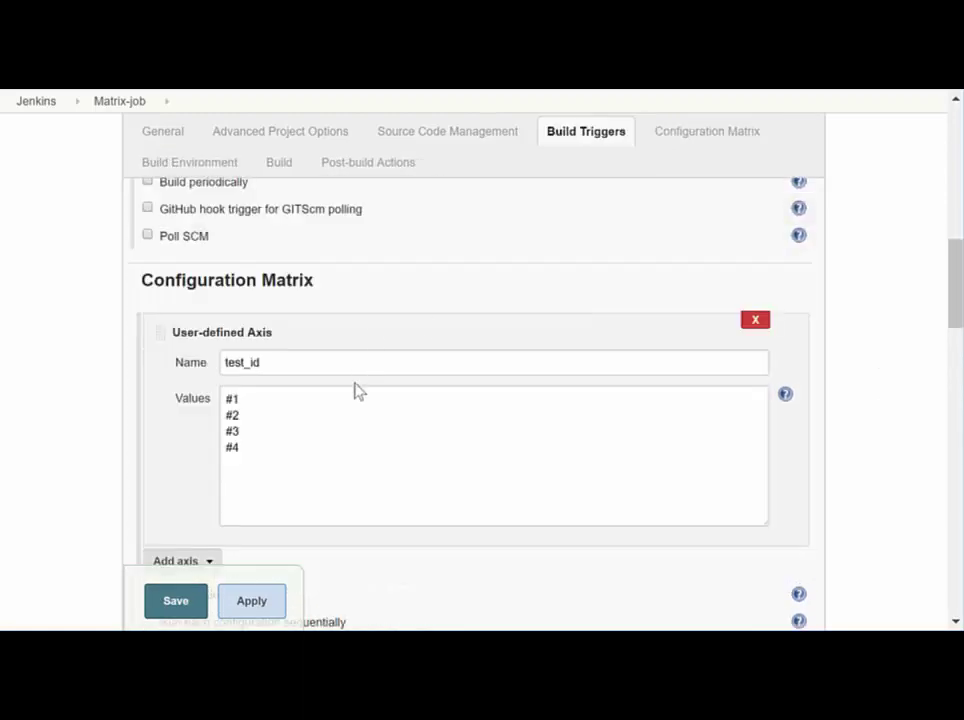
{"action": "left_click", "coordinate": [254, 415]}
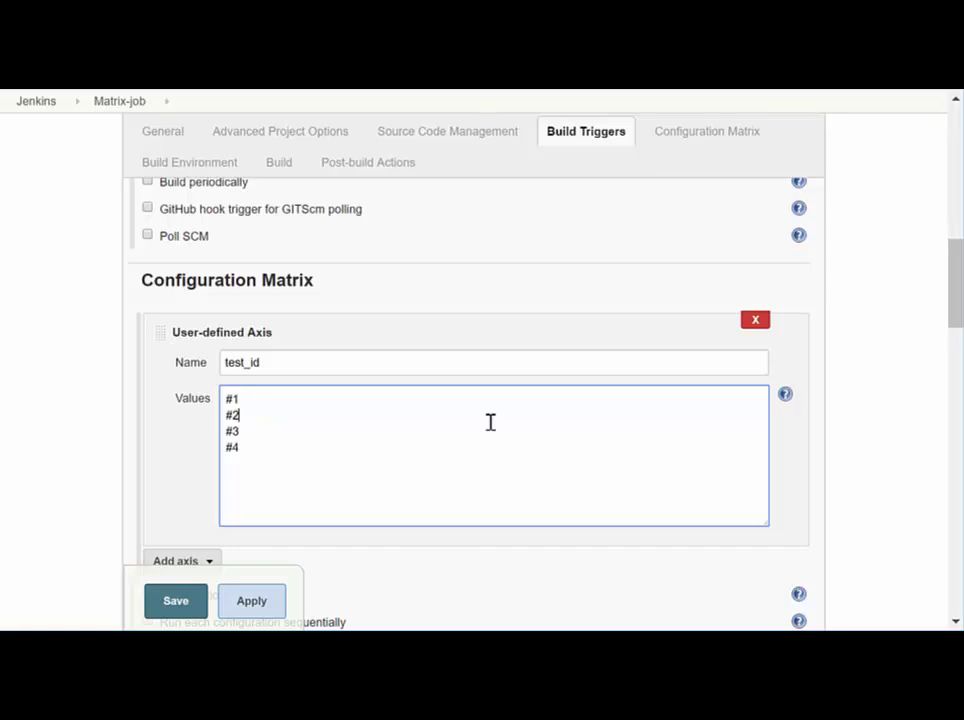
{"action": "scroll", "coordinate": [850, 428], "scroll_direction": "down", "scroll_amount": 10}
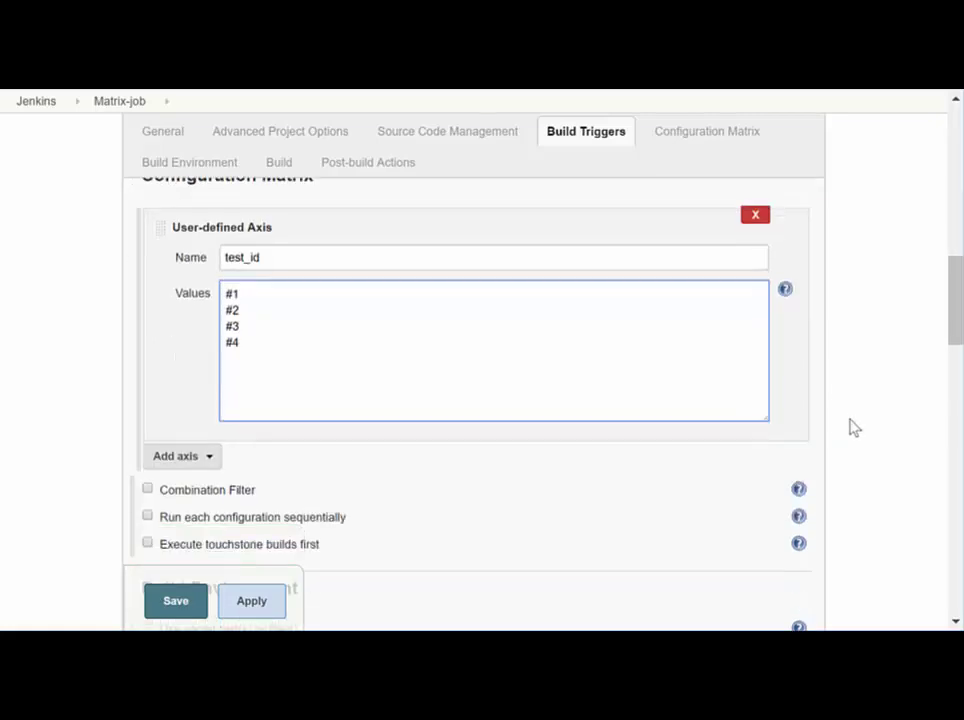
{"action": "scroll", "coordinate": [855, 430], "scroll_direction": "down", "scroll_amount": 5}
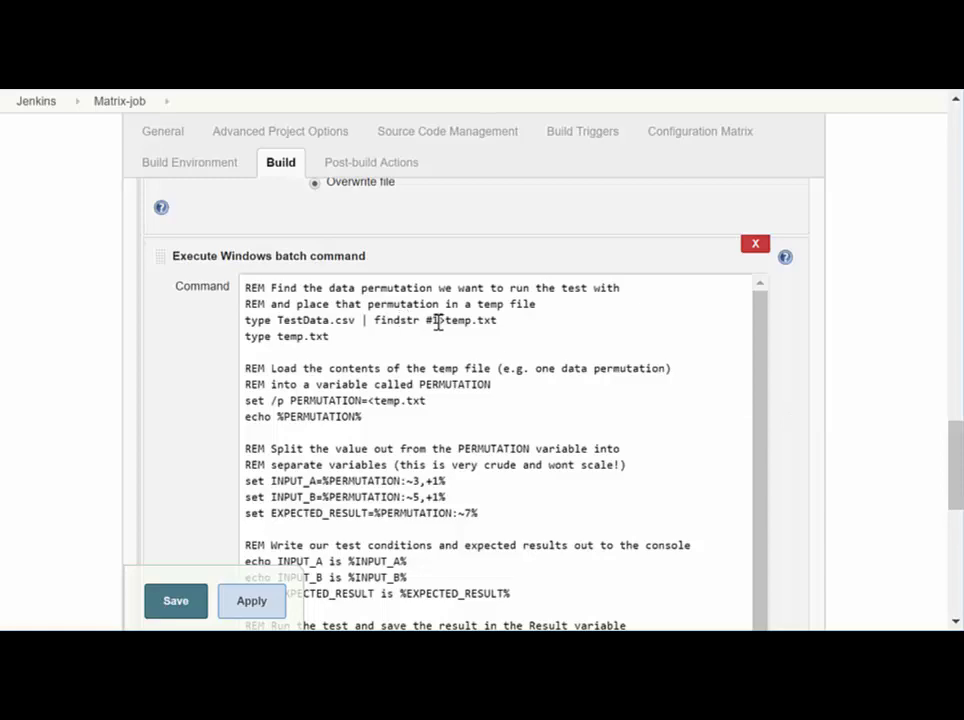
{"action": "double_click", "coordinate": [434, 321]}
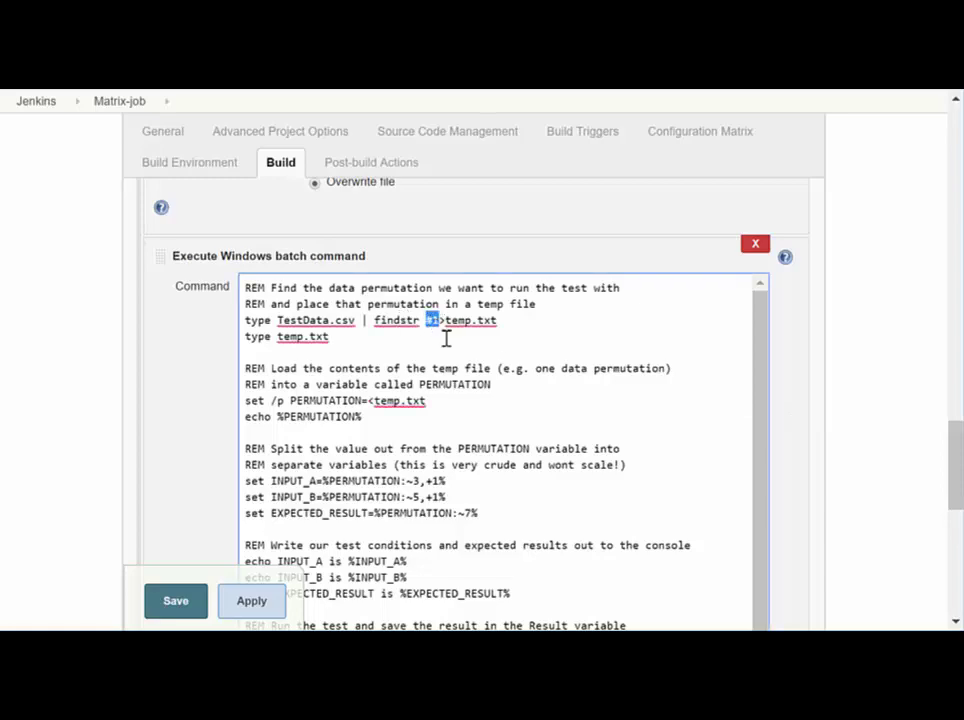
{"action": "left_click", "coordinate": [910, 627]}
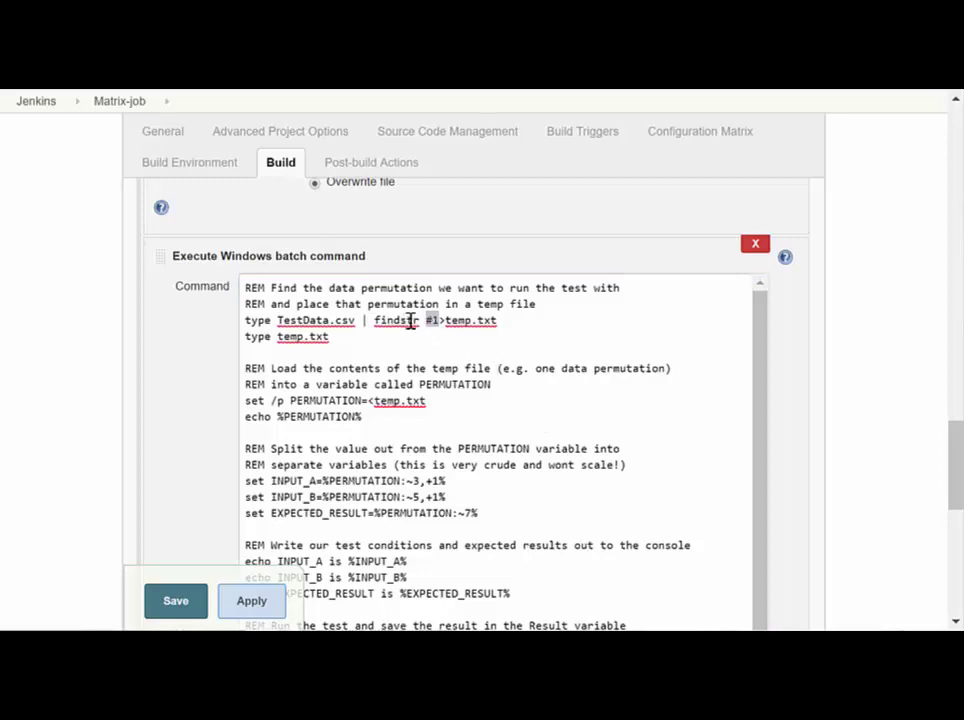
{"action": "left_click", "coordinate": [430, 321]}
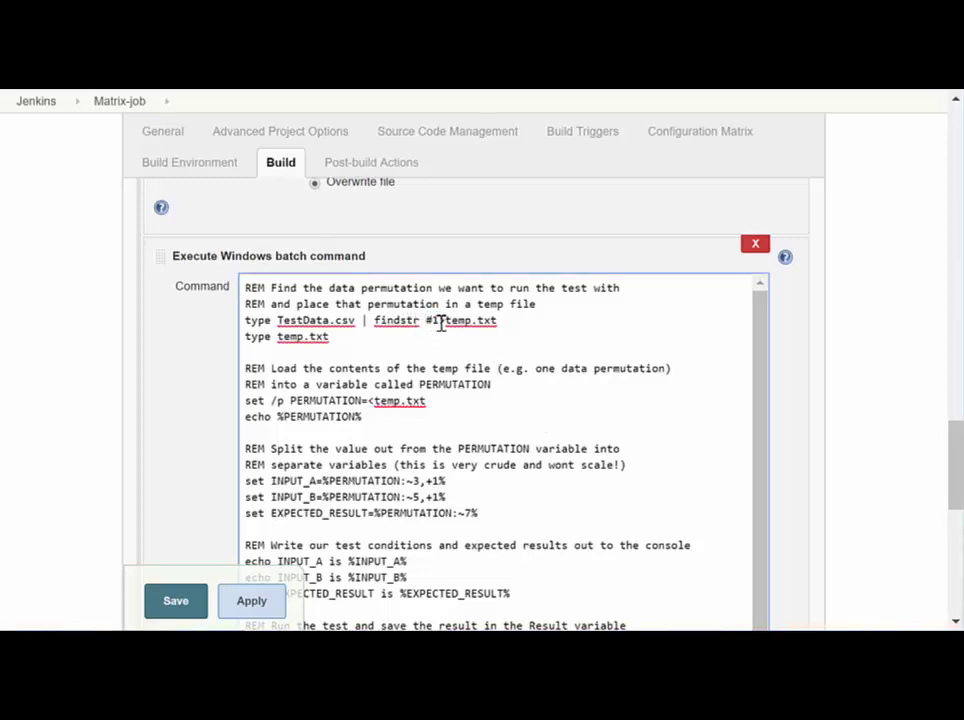
{"action": "left_click_drag", "start_coordinate": [440, 321], "coordinate": [424, 320]}
{"action": "double_click", "coordinate": [303, 321]}
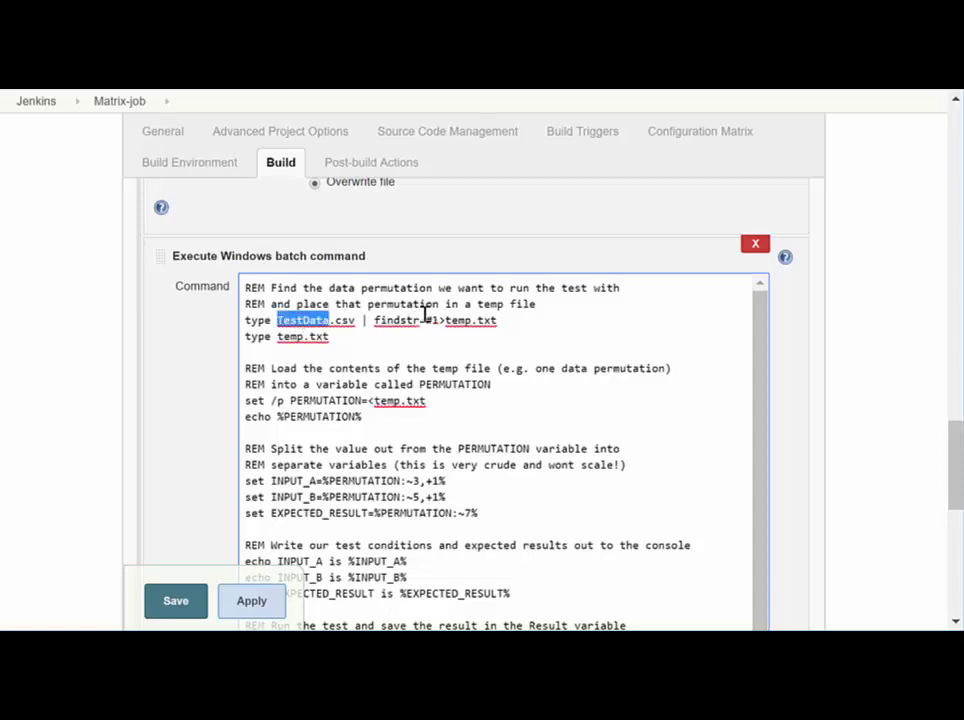
{"action": "left_click_drag", "start_coordinate": [425, 318], "coordinate": [437, 320]}
{"action": "type", "text": "%test_id%"}
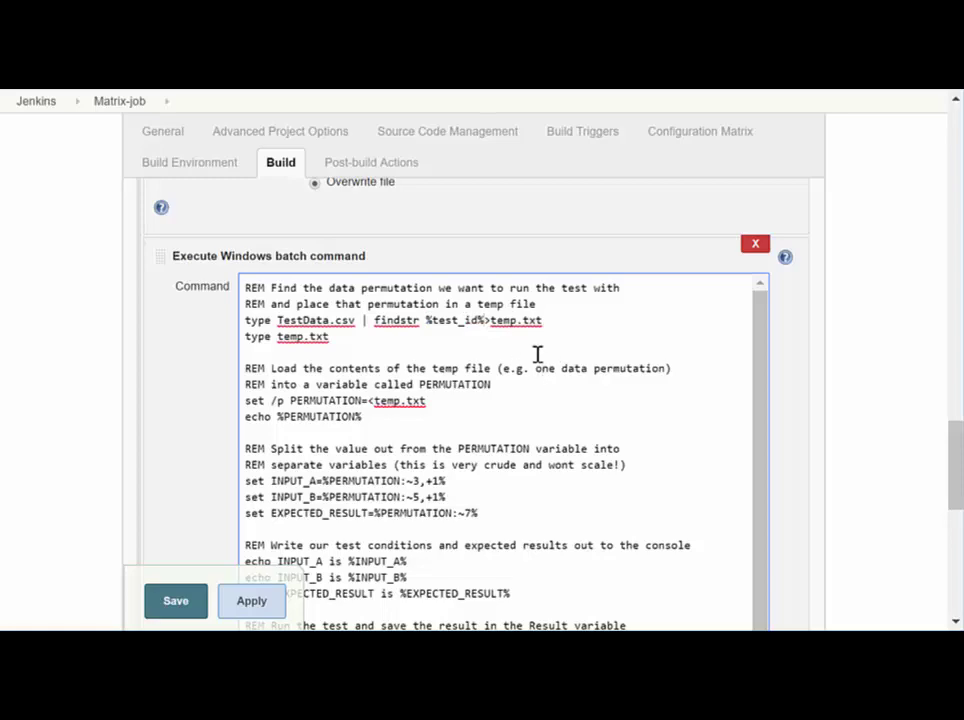
- Review the test_id axis name and its values against the %test_id% variable in the batch command
{"action": "scroll", "coordinate": [871, 391], "scroll_direction": "up", "scroll_amount": 5}
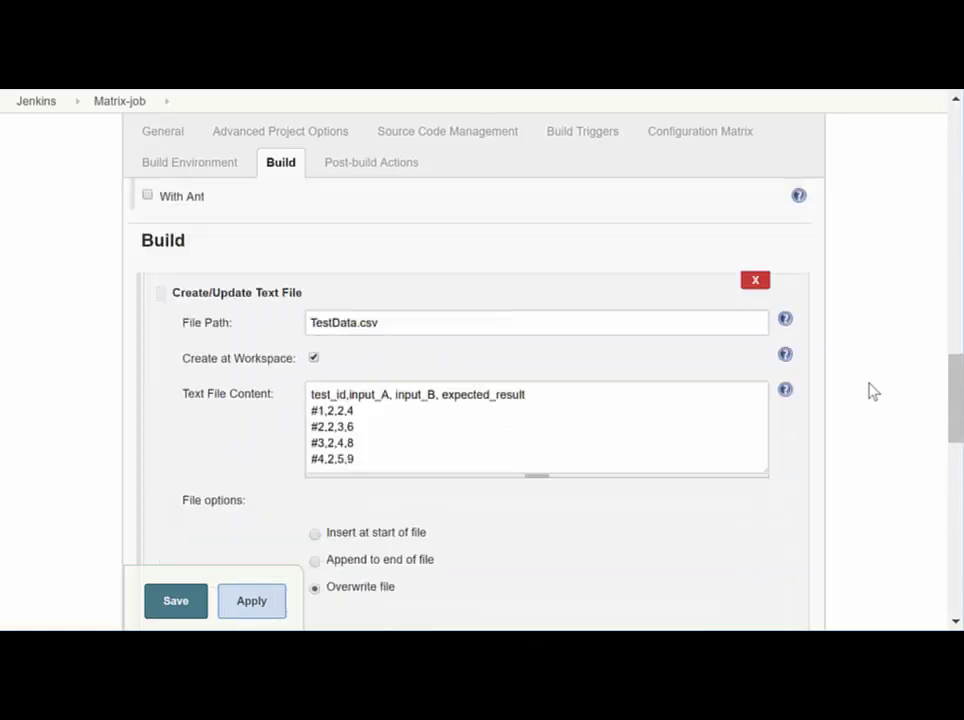
{"action": "scroll", "coordinate": [733, 372], "scroll_direction": "up", "scroll_amount": 5}
{"action": "left_click", "coordinate": [252, 236]}
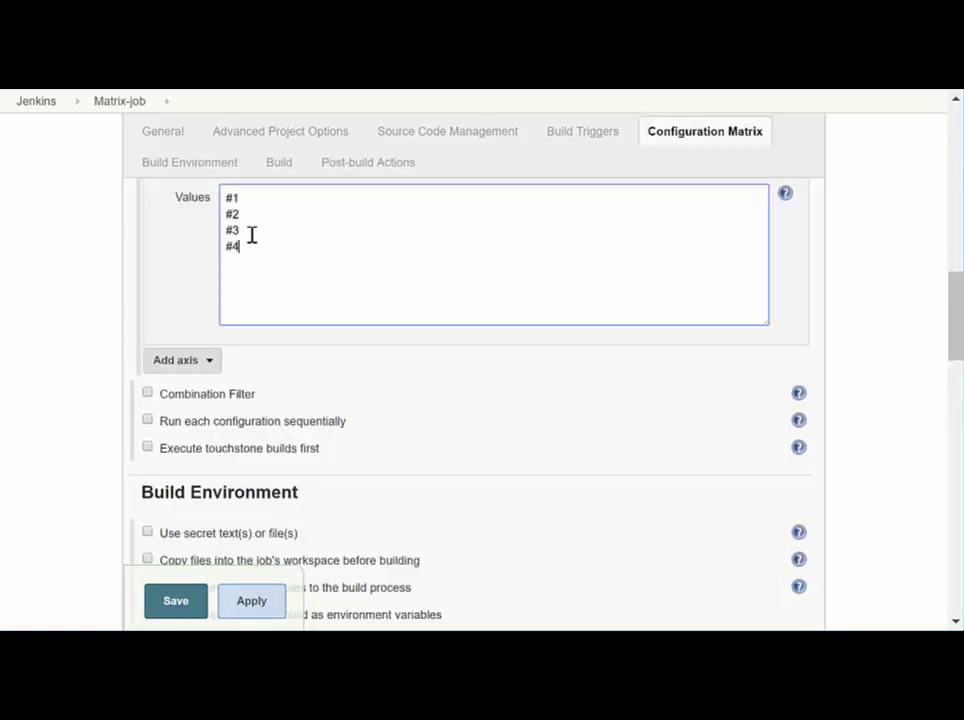
{"action": "left_click_drag", "start_coordinate": [252, 236], "coordinate": [206, 203]}
{"action": "scroll", "coordinate": [284, 261], "scroll_direction": "up", "scroll_amount": 1}
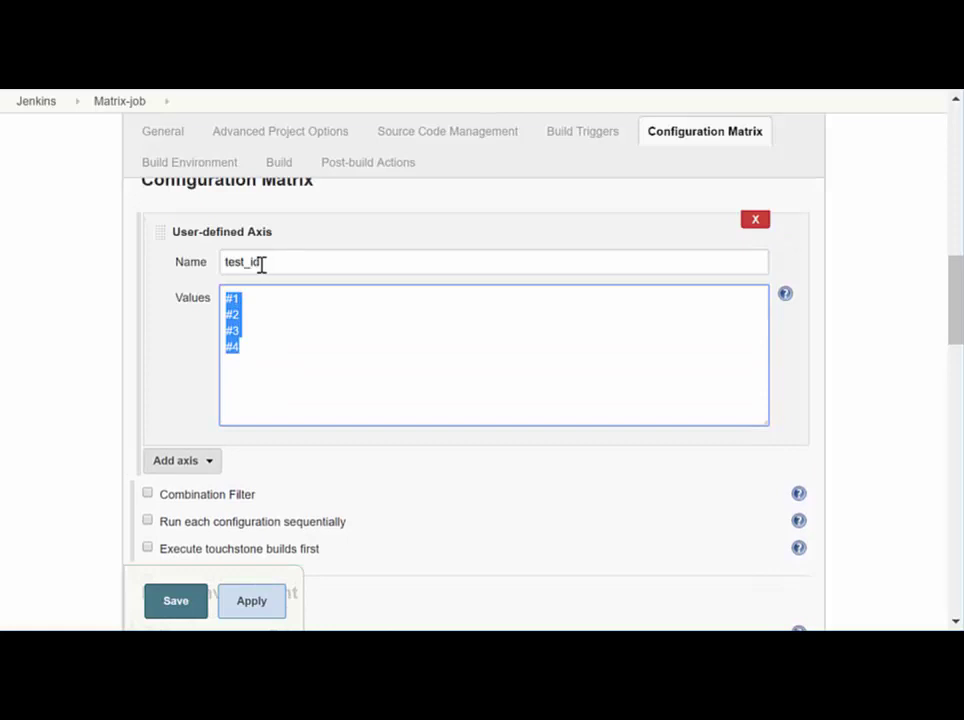
{"action": "left_click", "coordinate": [261, 262]}
{"action": "double_click", "coordinate": [260, 262]}
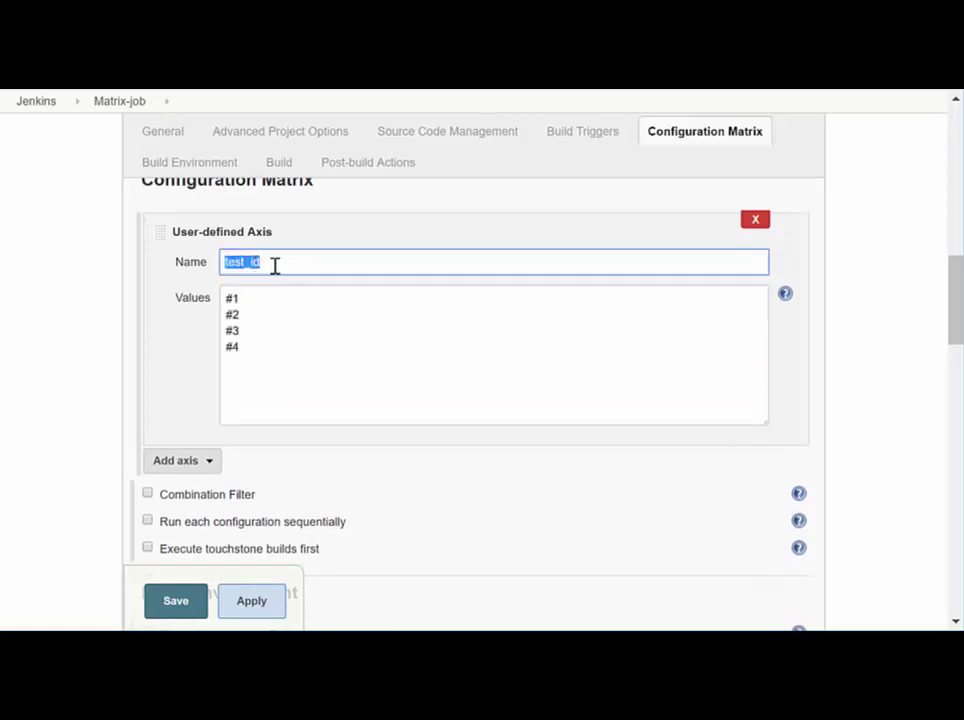
{"action": "left_click", "coordinate": [248, 297]}
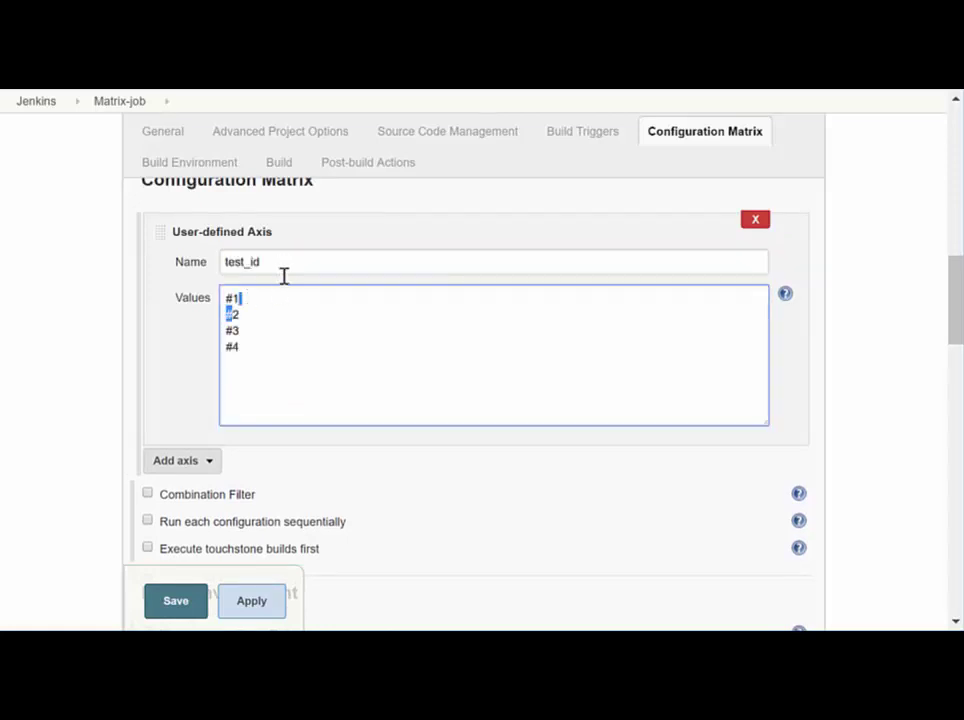
{"action": "double_click", "coordinate": [270, 263]}
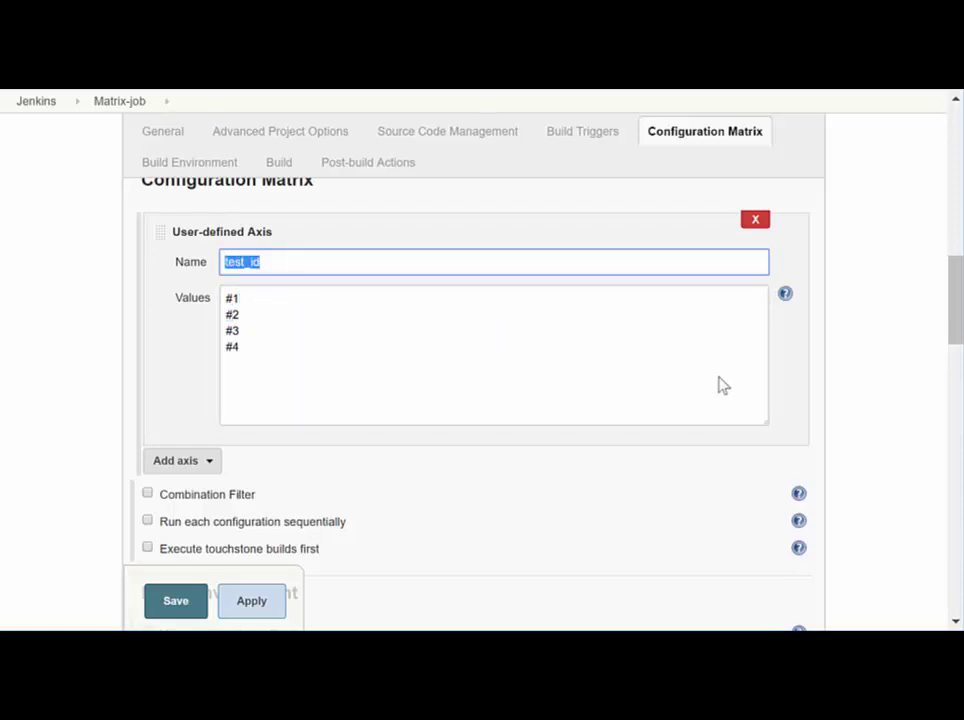
{"action": "scroll", "coordinate": [721, 385], "scroll_direction": "down", "scroll_amount": 4}
{"action": "scroll", "coordinate": [727, 391], "scroll_direction": "down", "scroll_amount": 5}
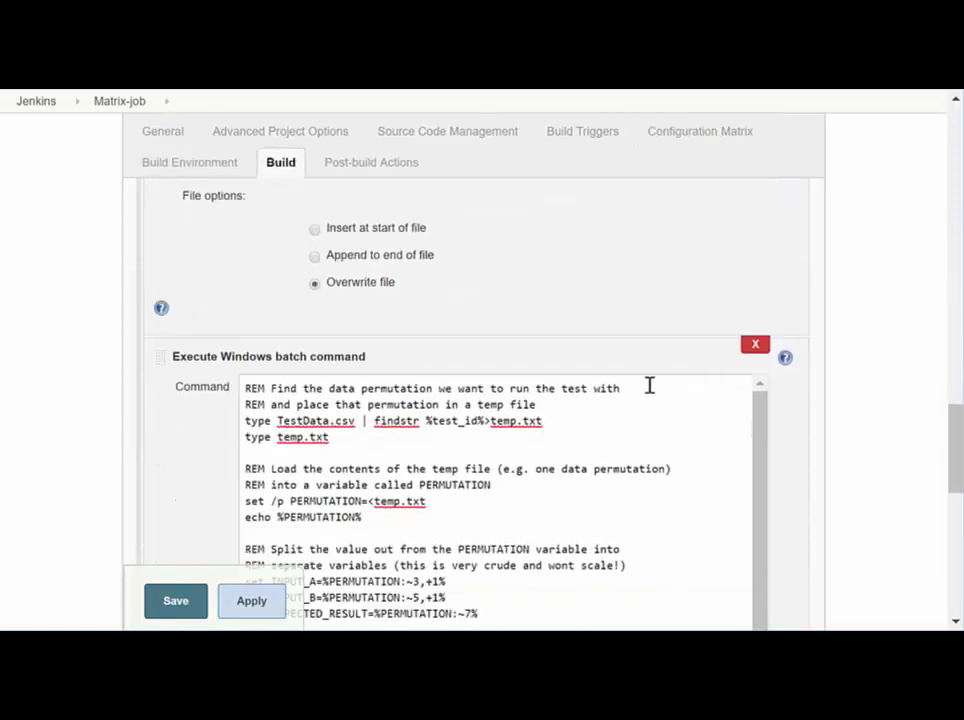
{"action": "left_click_drag", "start_coordinate": [426, 421], "coordinate": [489, 422]}
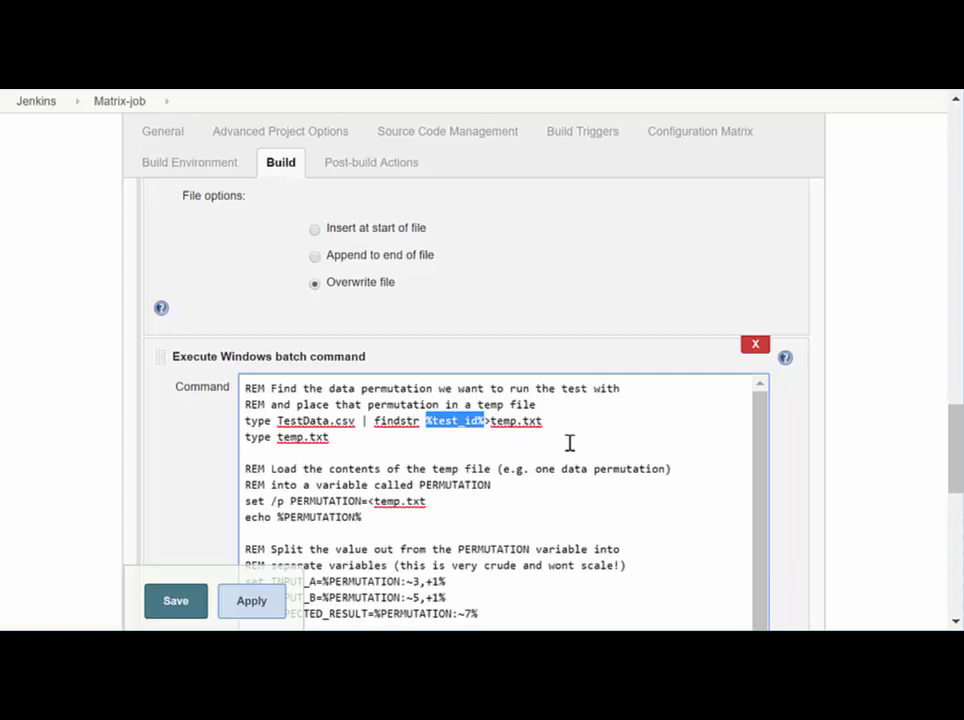
- Save the Matrix-job configuration and start a new build of the project
{"action": "scroll", "coordinate": [911, 454], "scroll_direction": "down", "scroll_amount": 6}
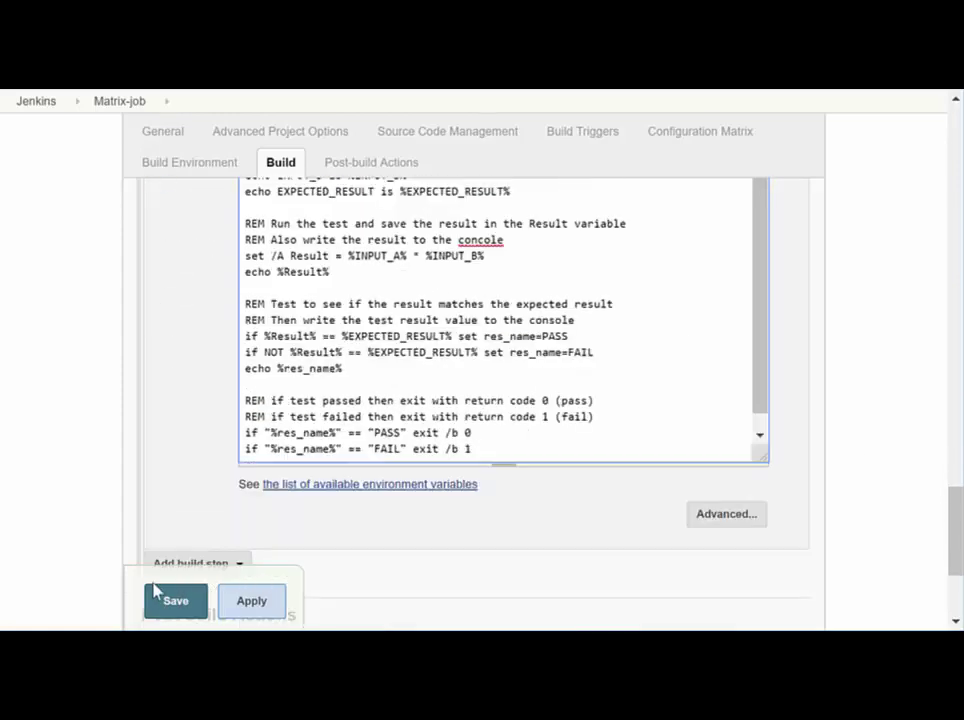
{"action": "left_click", "coordinate": [167, 605]}
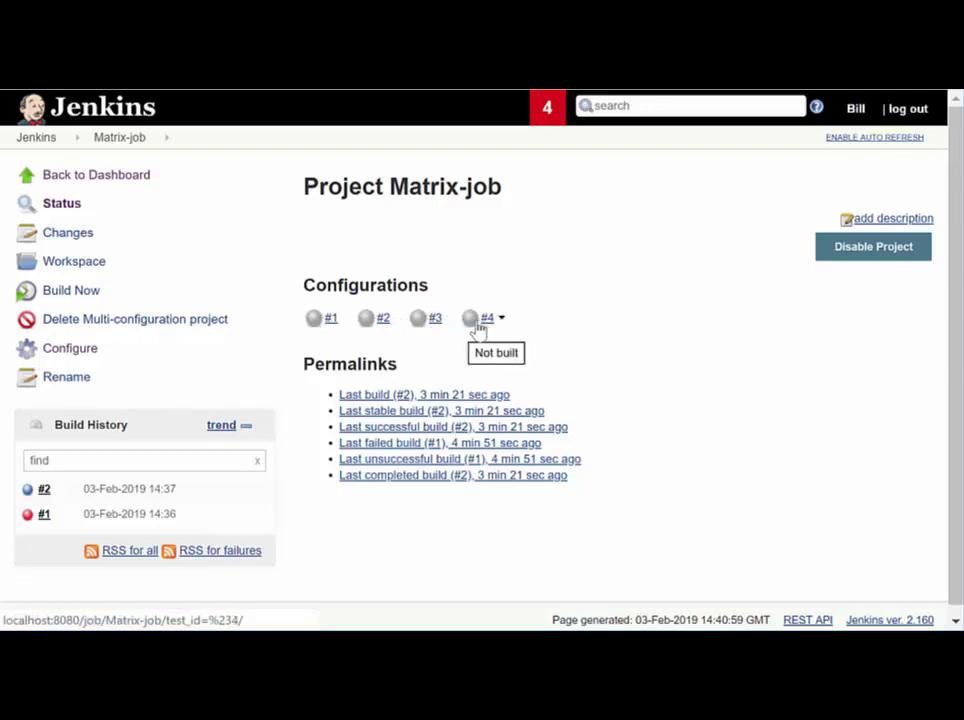
{"action": "left_click", "coordinate": [68, 291]}
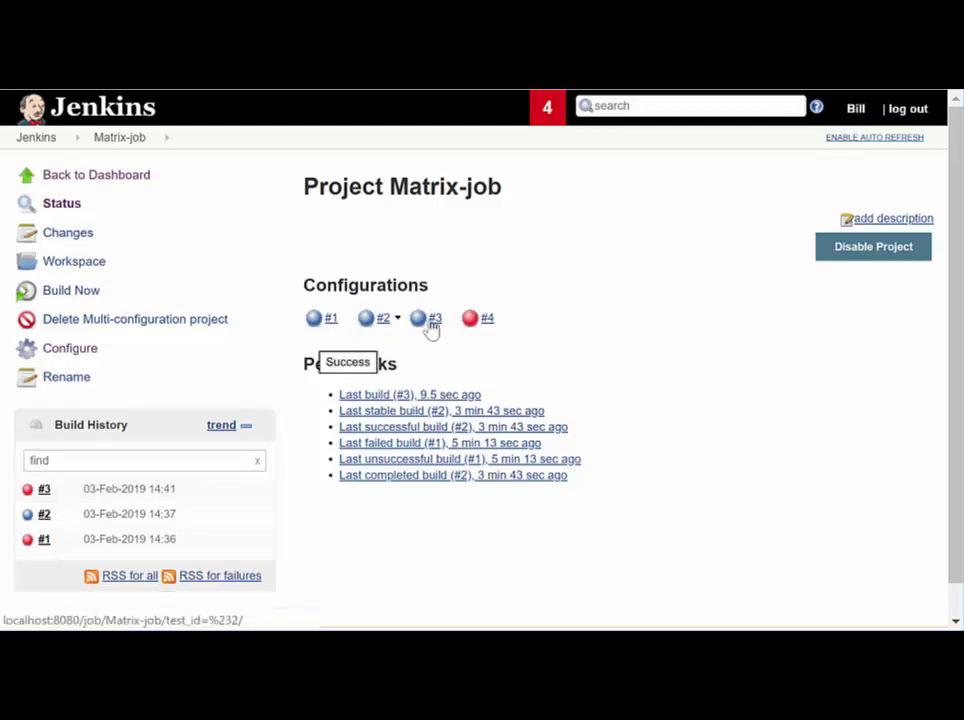
- Open the console output of configuration #1 in build #3 and examine its data permutation and test outcome
{"action": "left_click", "coordinate": [44, 492]}
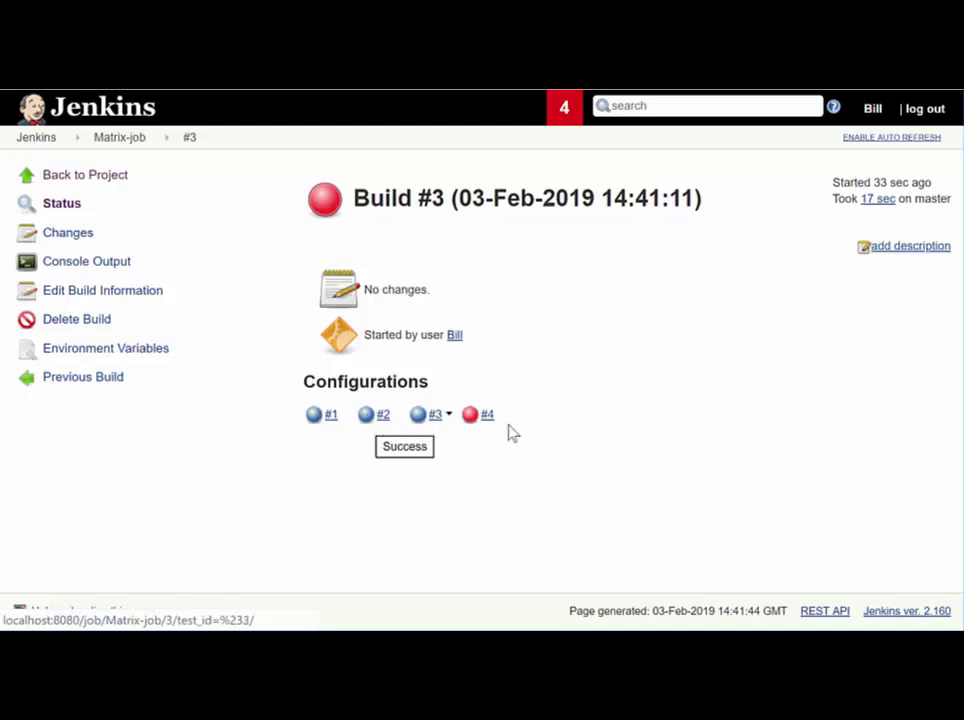
{"action": "left_click", "coordinate": [331, 416]}
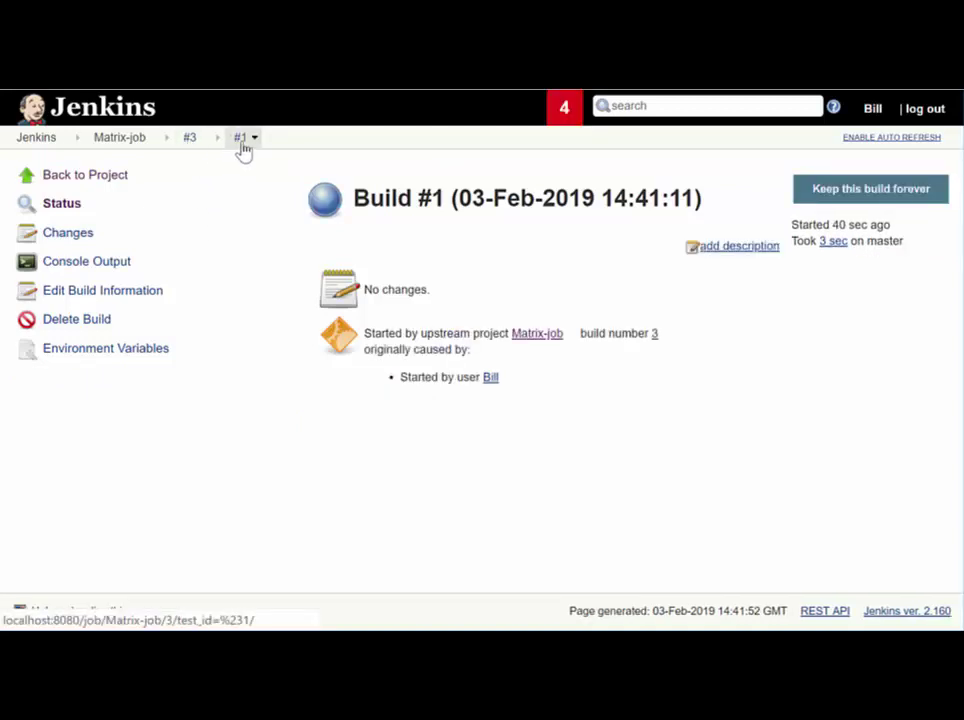
{"action": "left_click", "coordinate": [100, 265]}
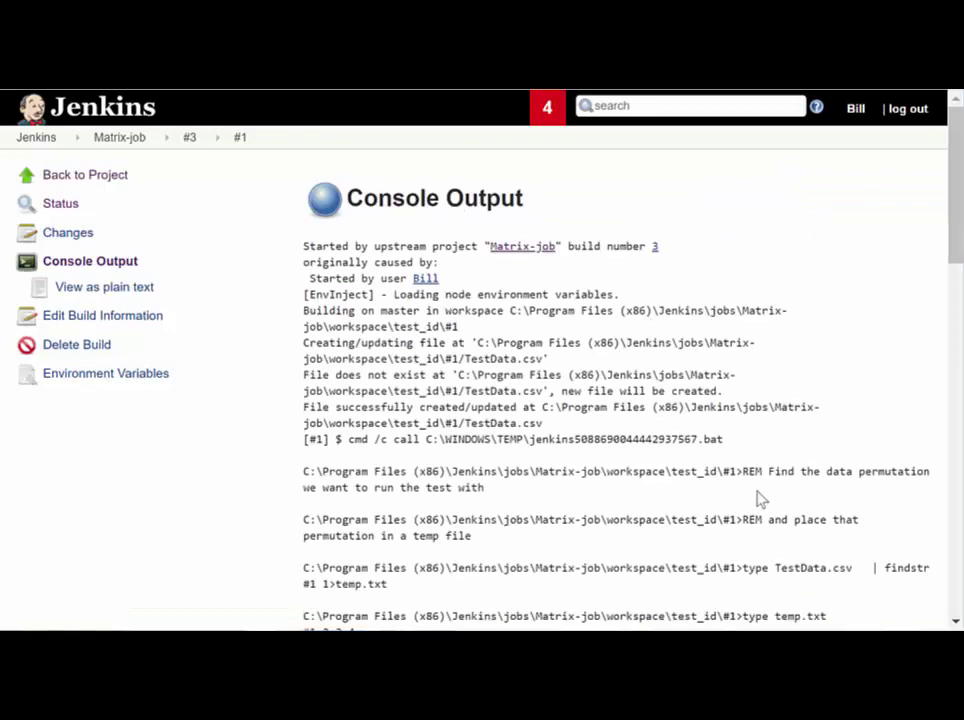
{"action": "scroll", "coordinate": [757, 499], "scroll_direction": "down", "scroll_amount": 3}
{"action": "scroll", "coordinate": [765, 495], "scroll_direction": "down", "scroll_amount": 1}
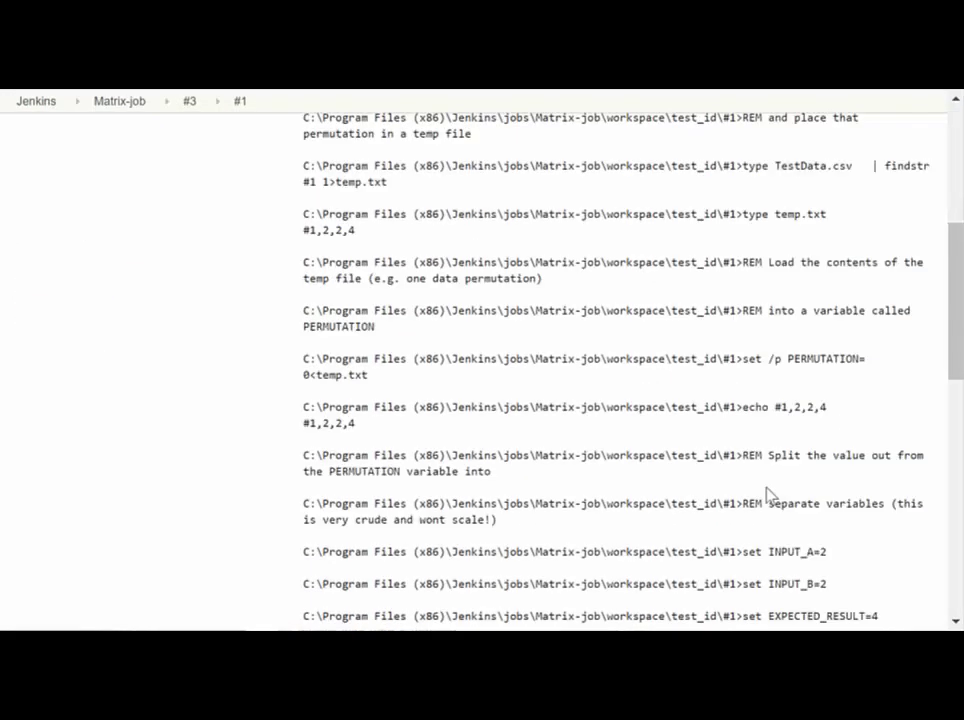
{"action": "scroll", "coordinate": [768, 493], "scroll_direction": "down", "scroll_amount": 1}
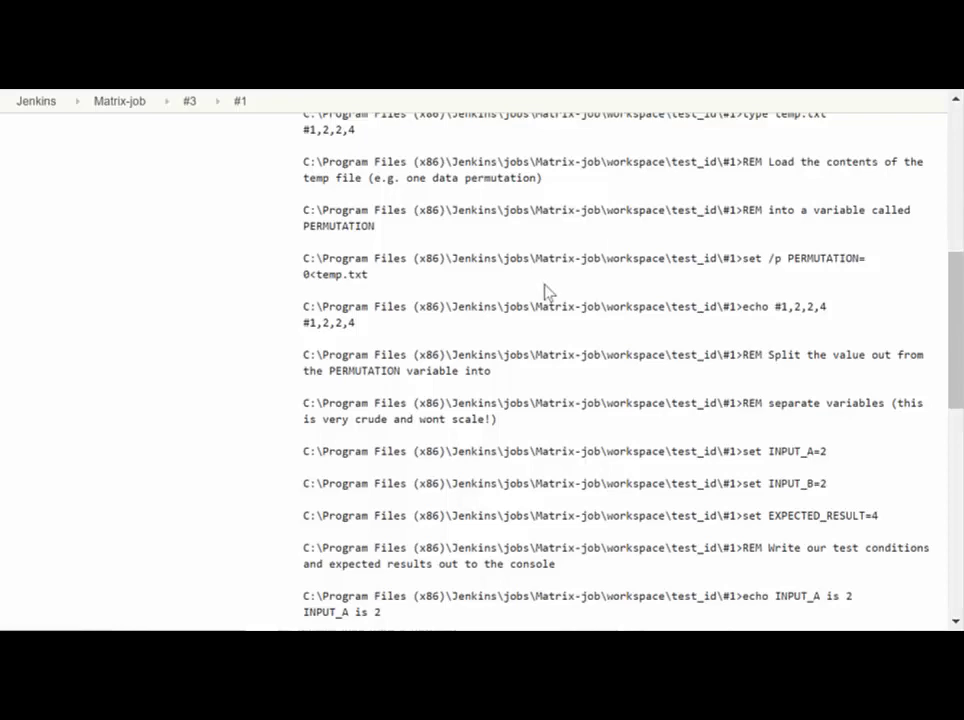
{"action": "triple_click", "coordinate": [303, 325]}
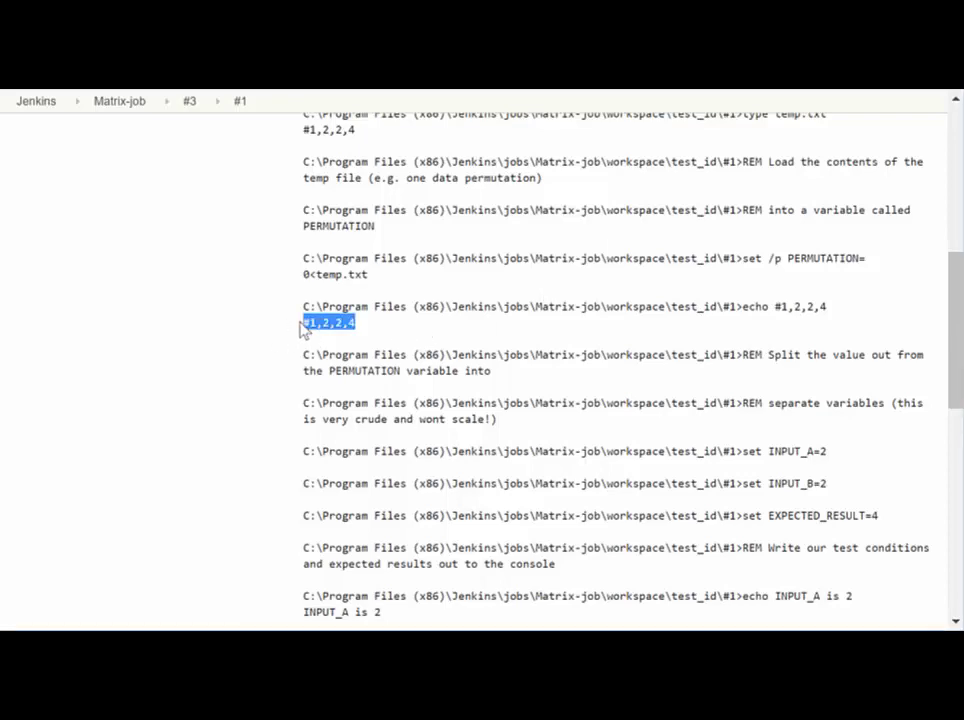
{"action": "scroll", "coordinate": [480, 400], "scroll_direction": "down", "scroll_amount": 7}
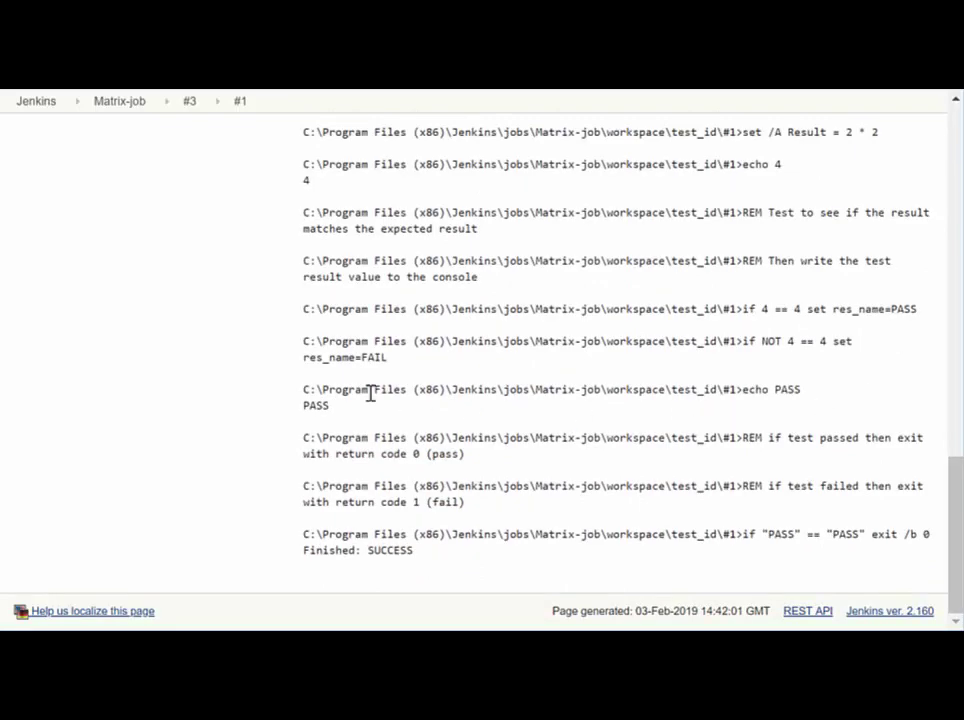
{"action": "left_click_drag", "start_coordinate": [330, 406], "coordinate": [323, 390]}
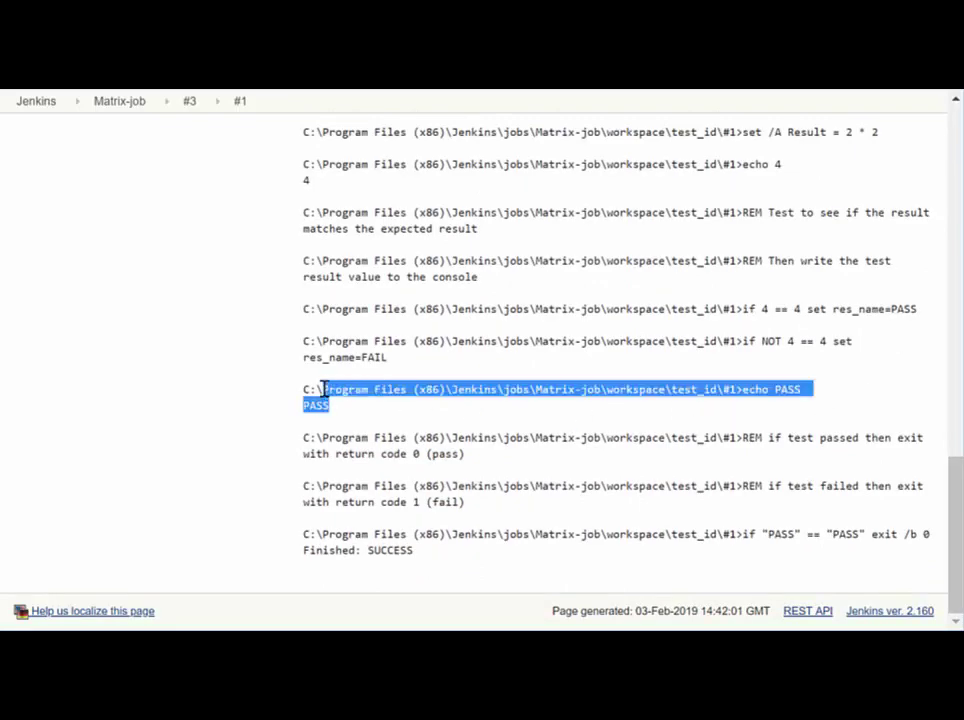
- Return to build #3, open the console output of configuration #4 and examine its data permutation and calculated result
{"action": "left_click", "coordinate": [189, 103]}
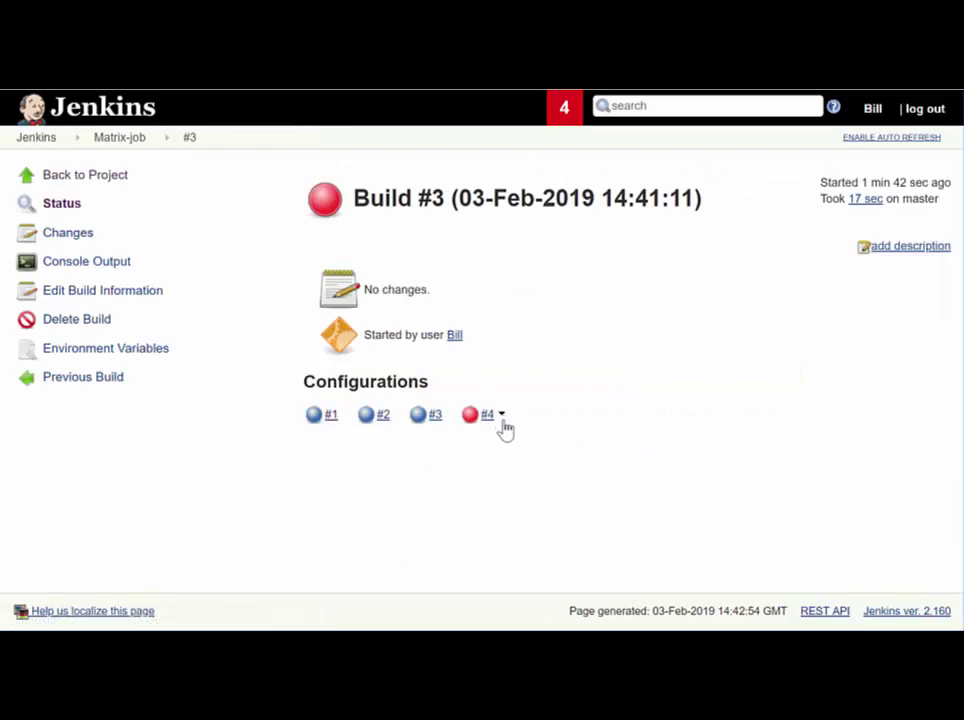
{"action": "left_click", "coordinate": [501, 416]}
{"action": "left_click", "coordinate": [520, 470]}
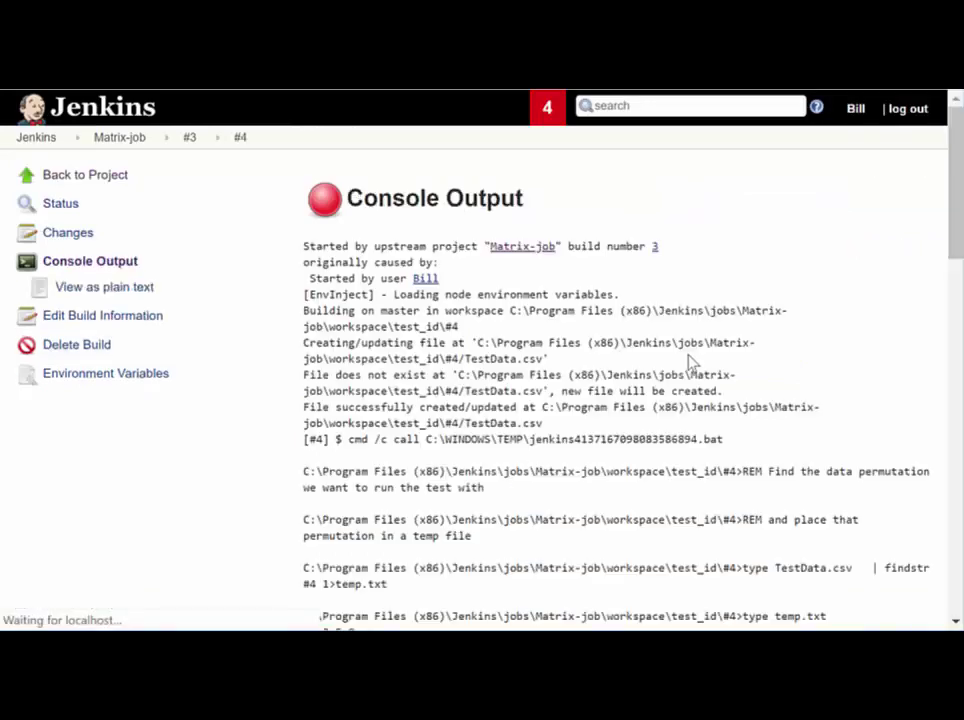
{"action": "scroll", "coordinate": [690, 360], "scroll_direction": "down", "scroll_amount": 6}
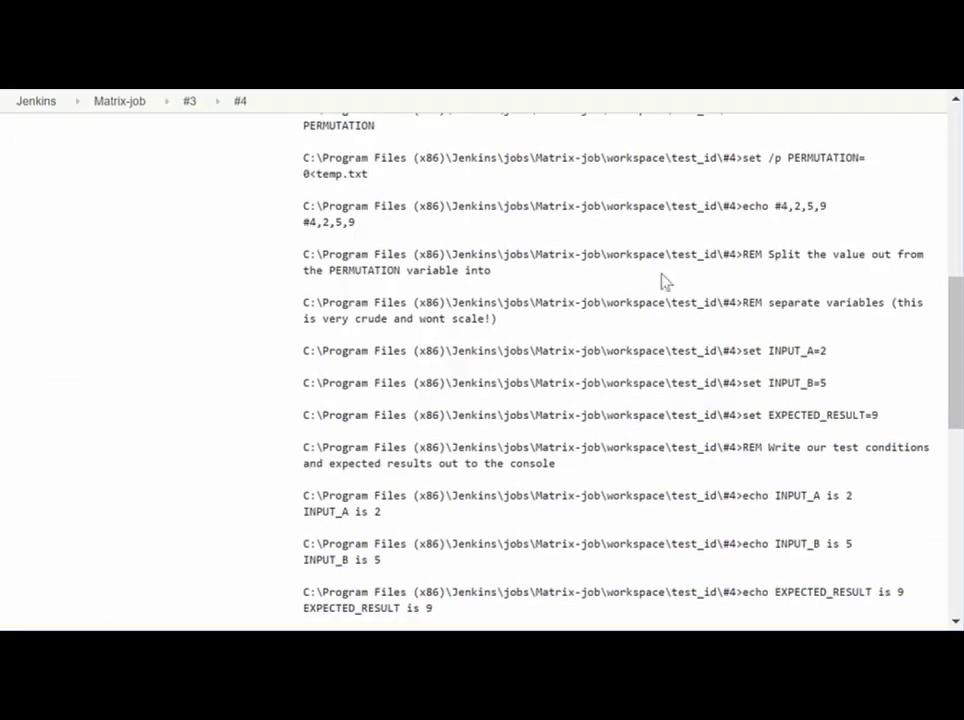
{"action": "triple_click", "coordinate": [368, 215]}
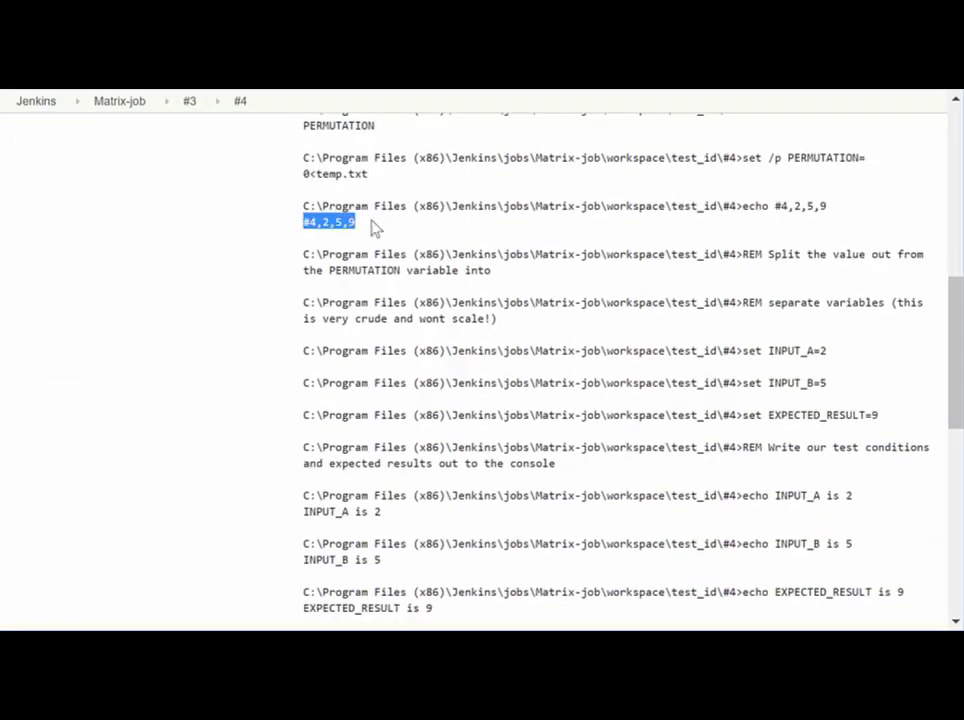
{"action": "left_click", "coordinate": [334, 222]}
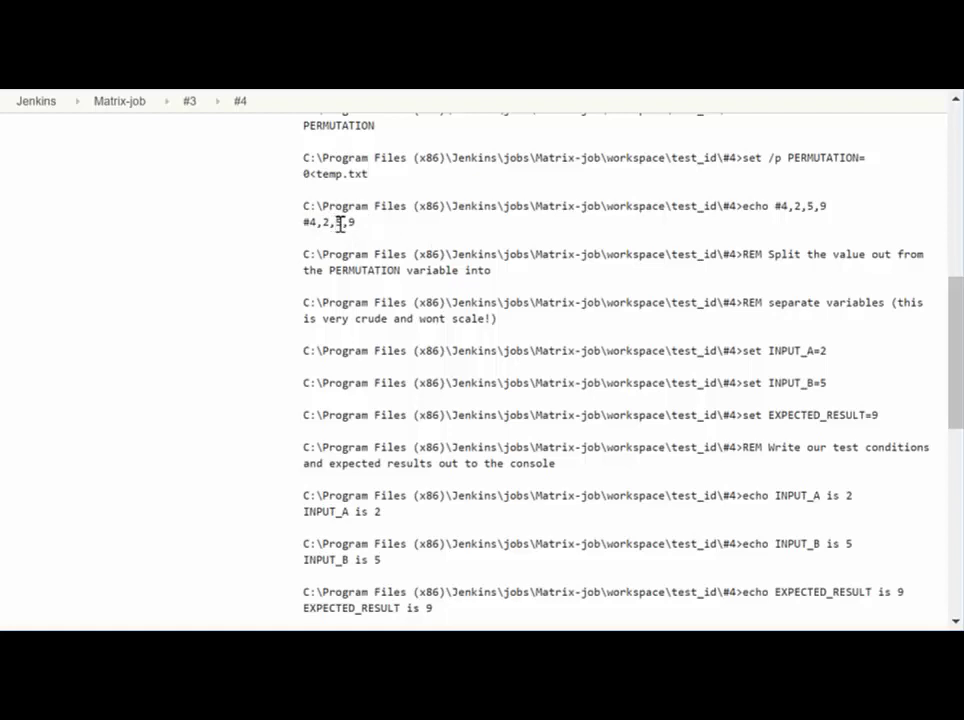
{"action": "double_click", "coordinate": [355, 223]}
{"action": "scroll", "coordinate": [684, 333], "scroll_direction": "down", "scroll_amount": 5}
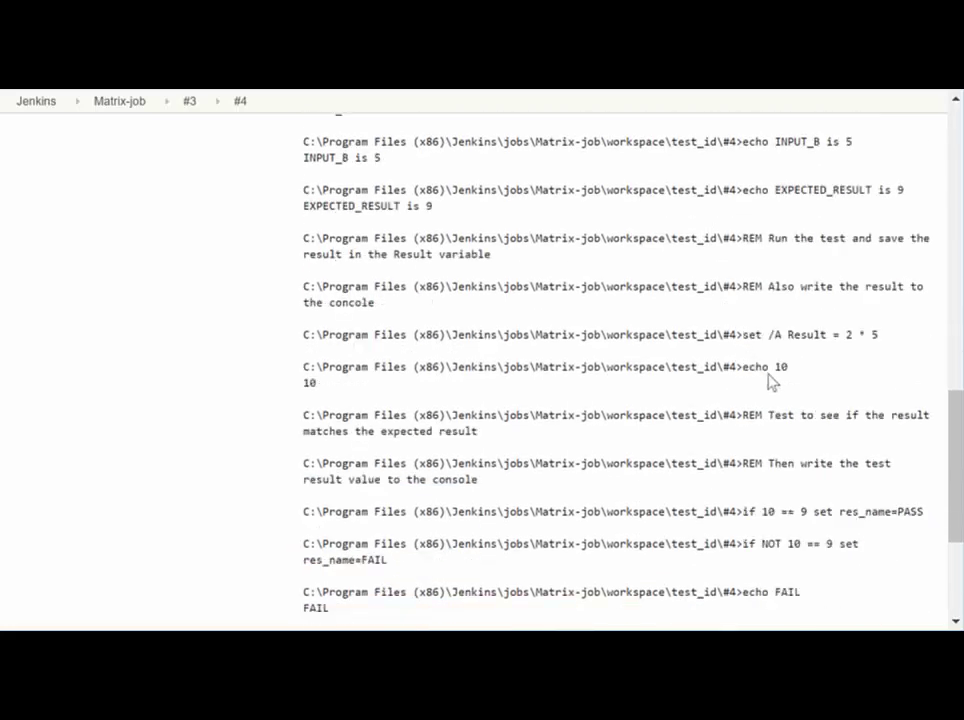
{"action": "left_click_drag", "start_coordinate": [790, 366], "coordinate": [744, 366]}
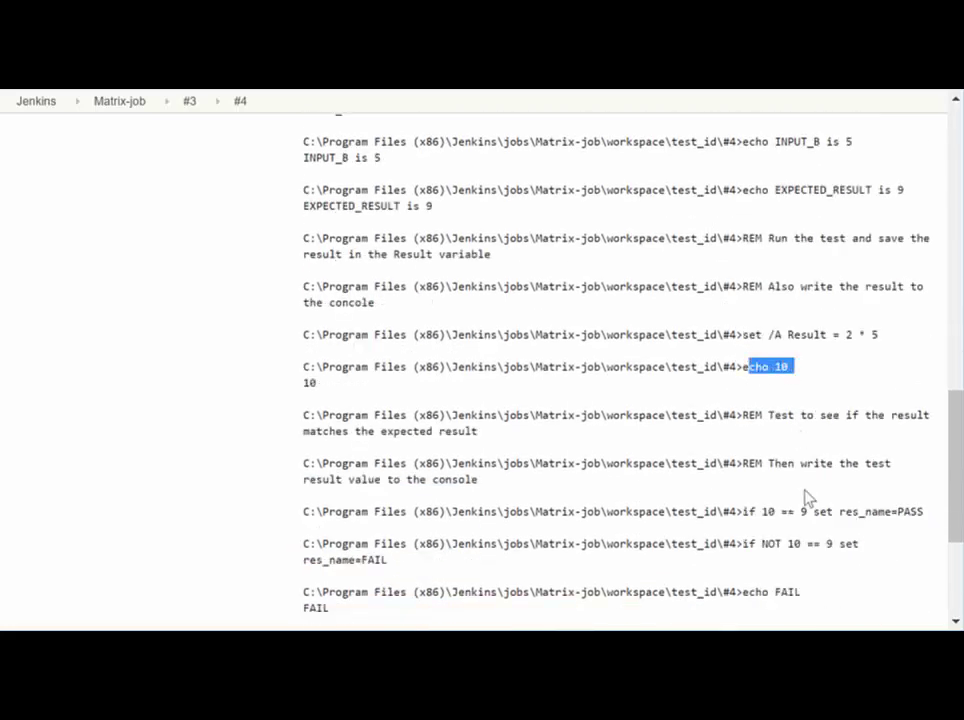
- Examine the result comparison and res_name assignment in configuration #4's console output, and return to the Matrix-job project page
{"action": "left_click", "coordinate": [739, 513]}
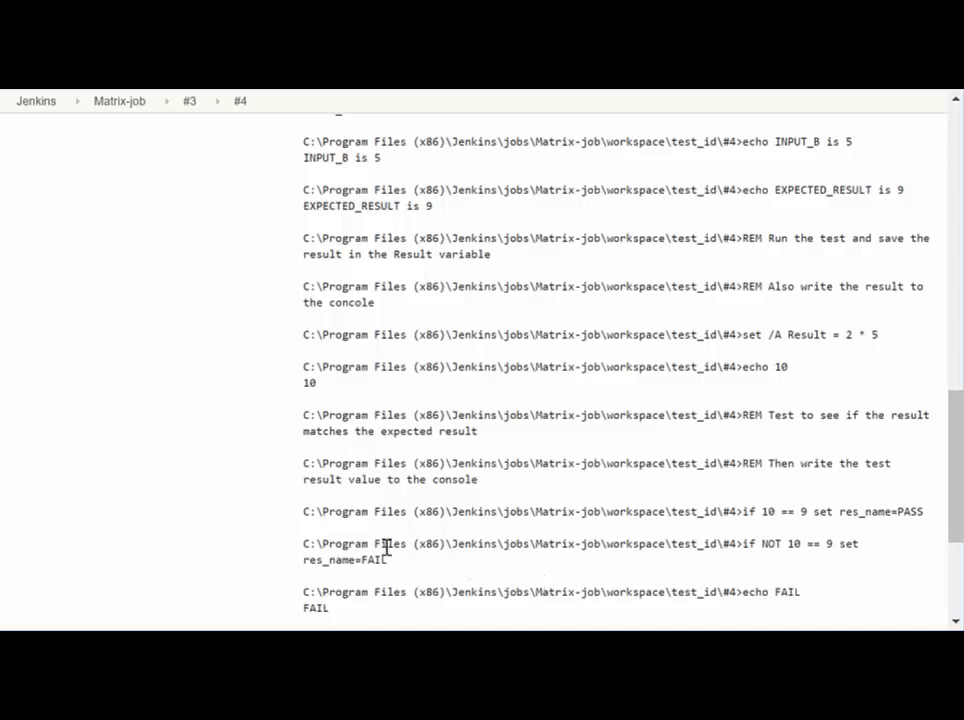
{"action": "left_click_drag", "start_coordinate": [393, 559], "coordinate": [325, 556]}
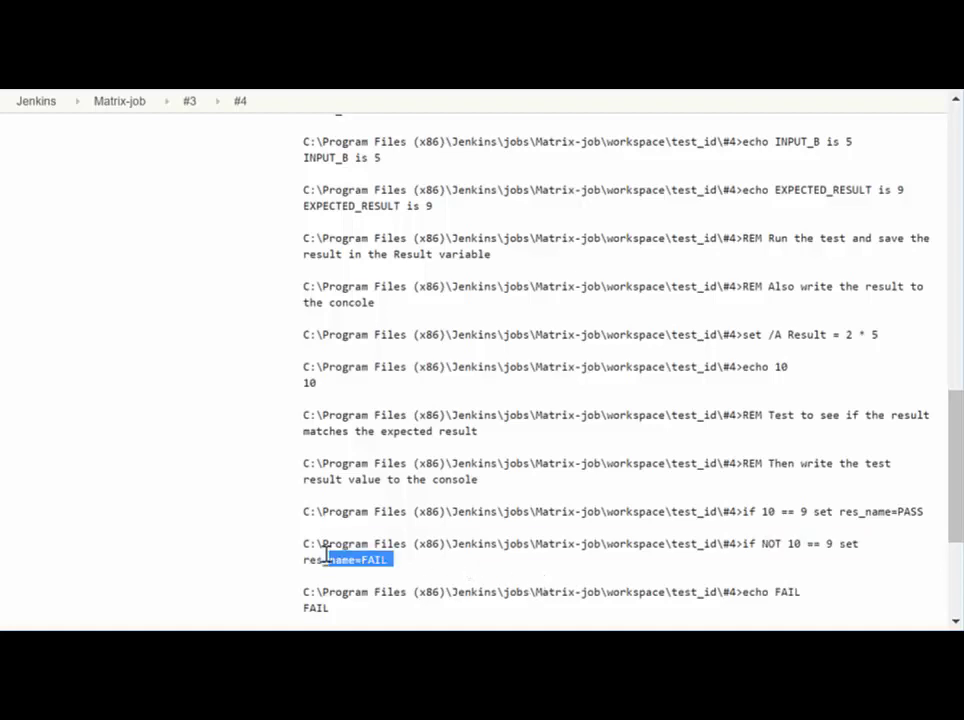
{"action": "left_click", "coordinate": [122, 103]}
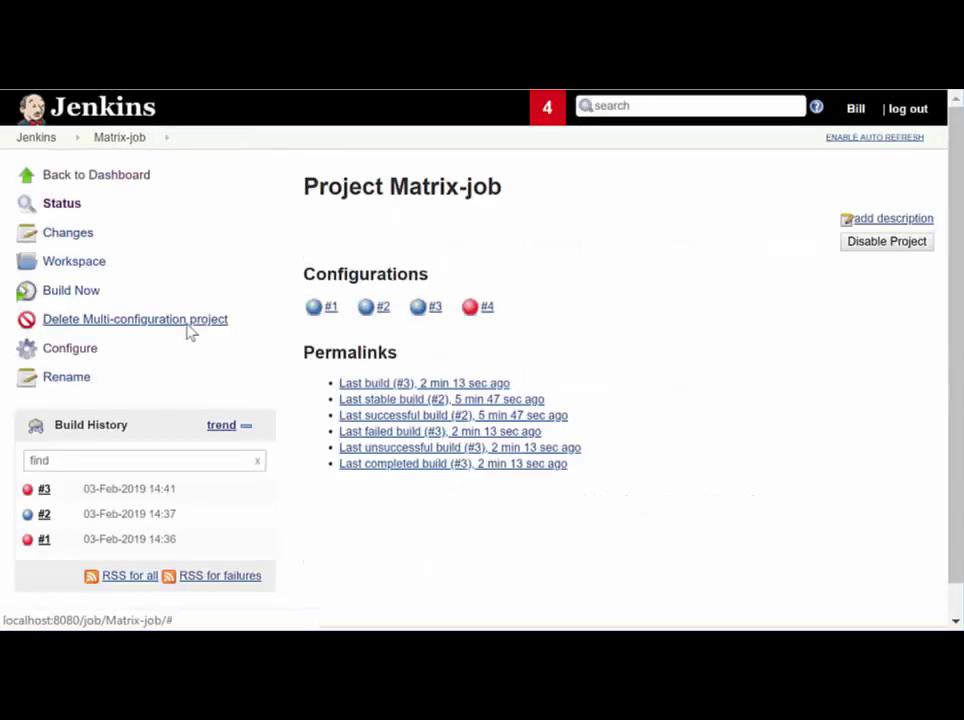
- Run another Matrix-job build, check the status of its configurations on the build page, and return to the project
{"action": "left_click", "coordinate": [80, 291]}
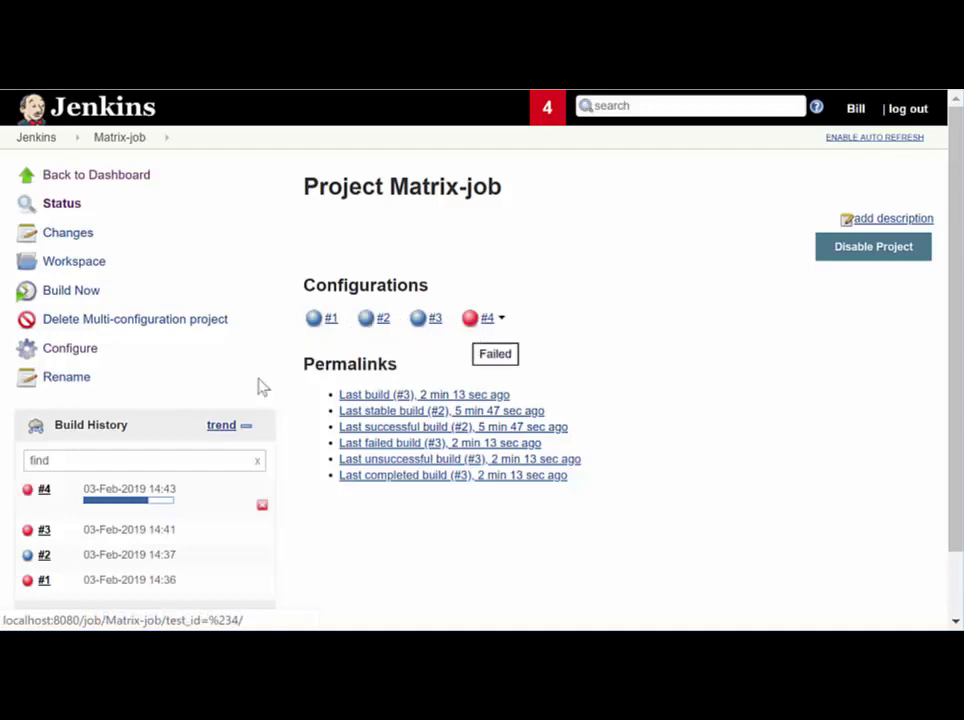
{"action": "left_click", "coordinate": [48, 496]}
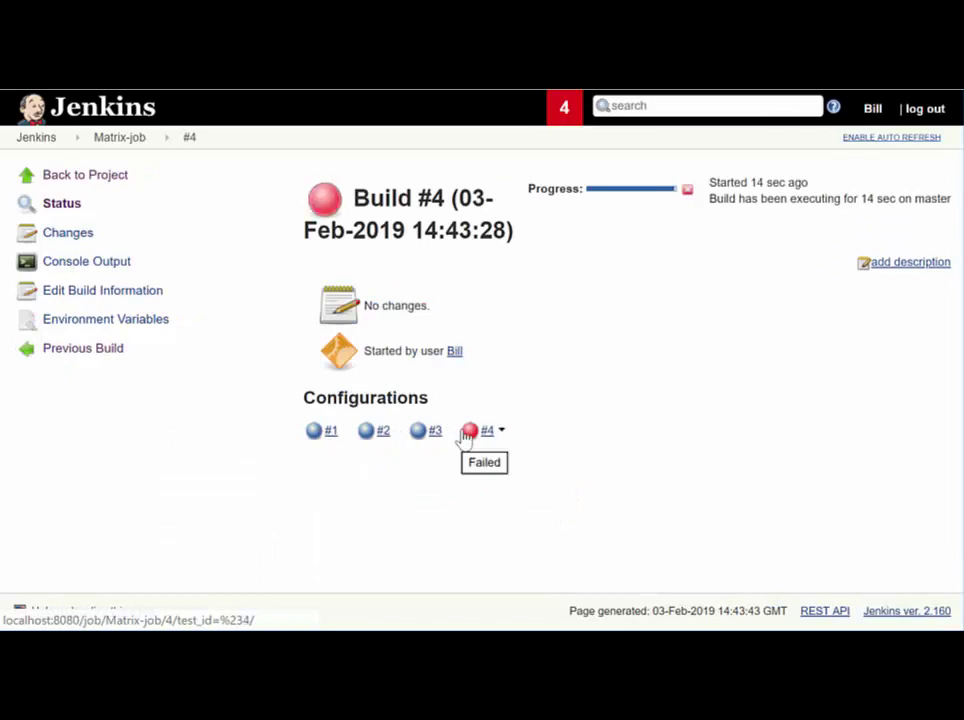
{"action": "left_click", "coordinate": [119, 138]}
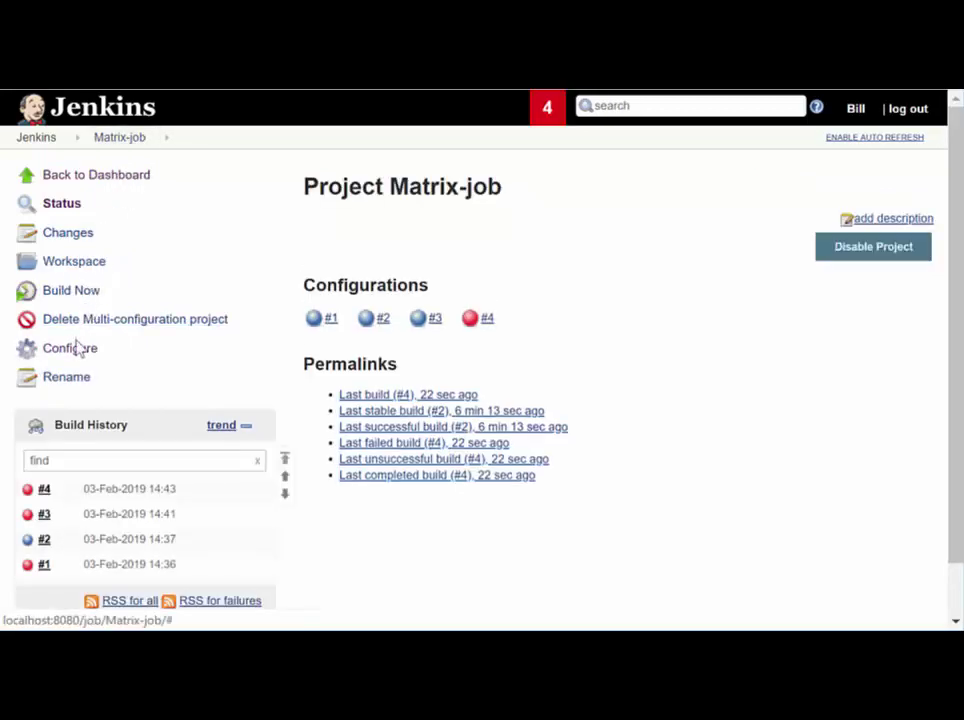
- Change the expected result of row #4 in the TestData.csv text content to 10 and save the job configuration
{"action": "left_click", "coordinate": [76, 354]}
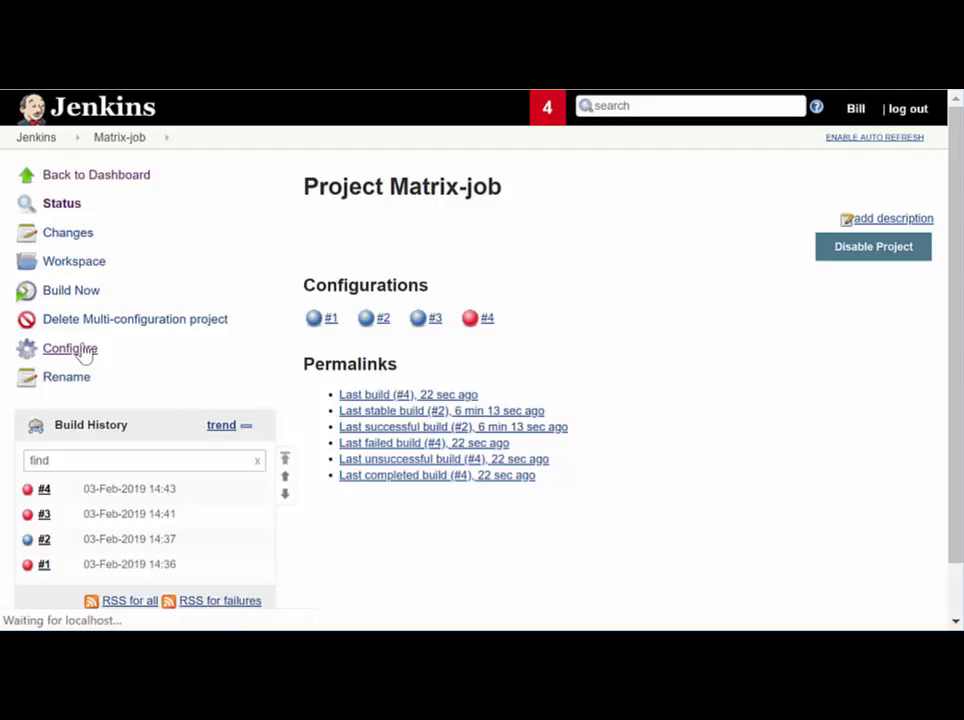
{"action": "scroll", "coordinate": [397, 361], "scroll_direction": "down", "scroll_amount": 3}
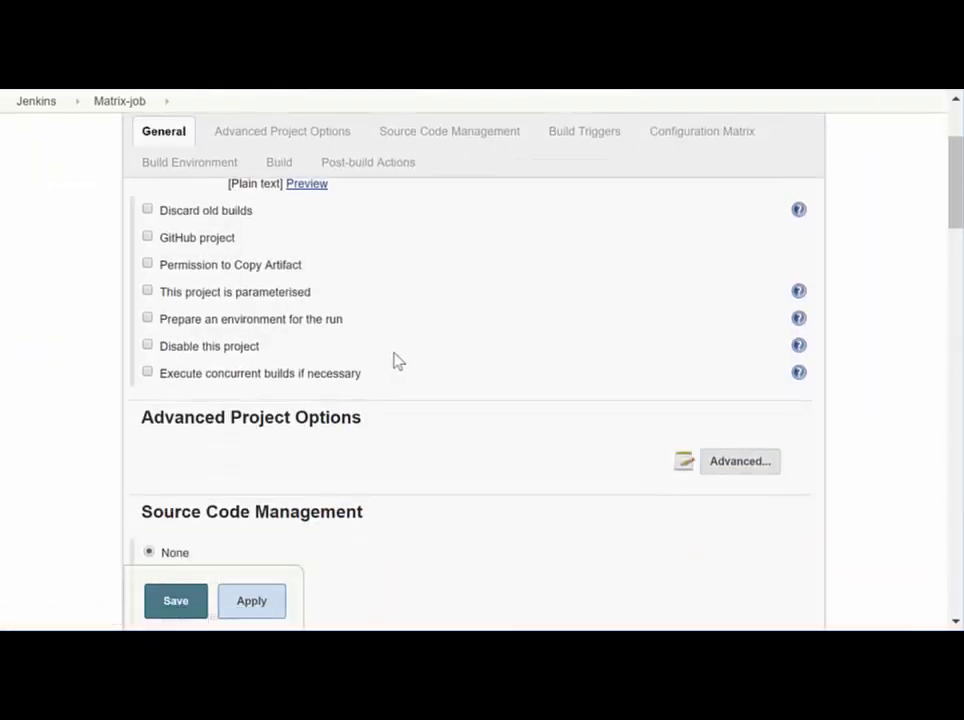
{"action": "scroll", "coordinate": [405, 358], "scroll_direction": "down", "scroll_amount": 6}
{"action": "scroll", "coordinate": [416, 356], "scroll_direction": "down", "scroll_amount": 6}
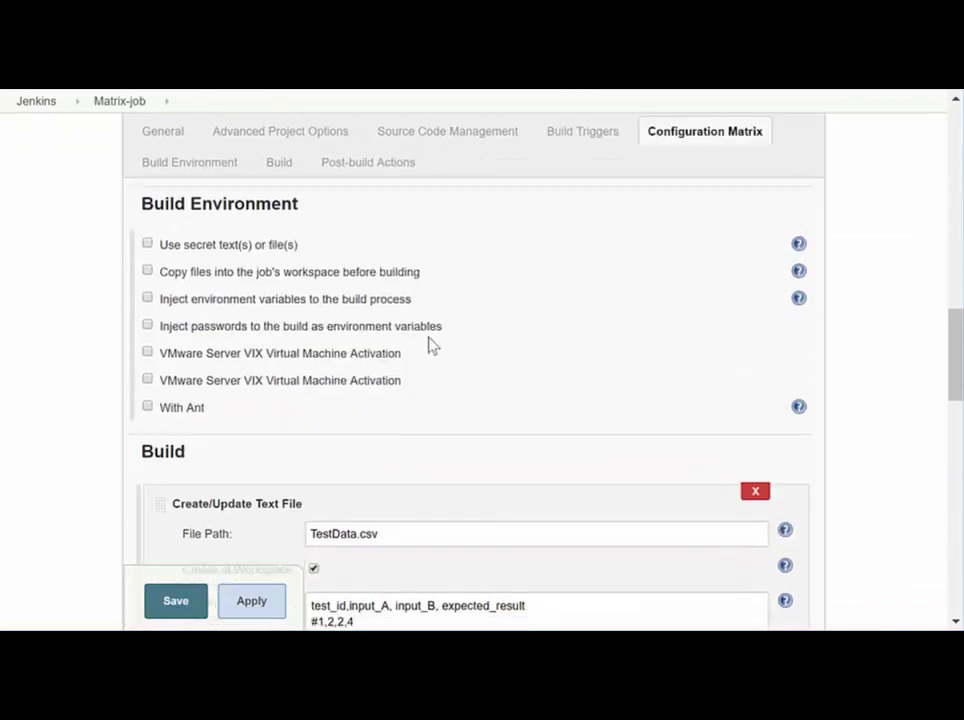
{"action": "scroll", "coordinate": [390, 414], "scroll_direction": "down", "scroll_amount": 1}
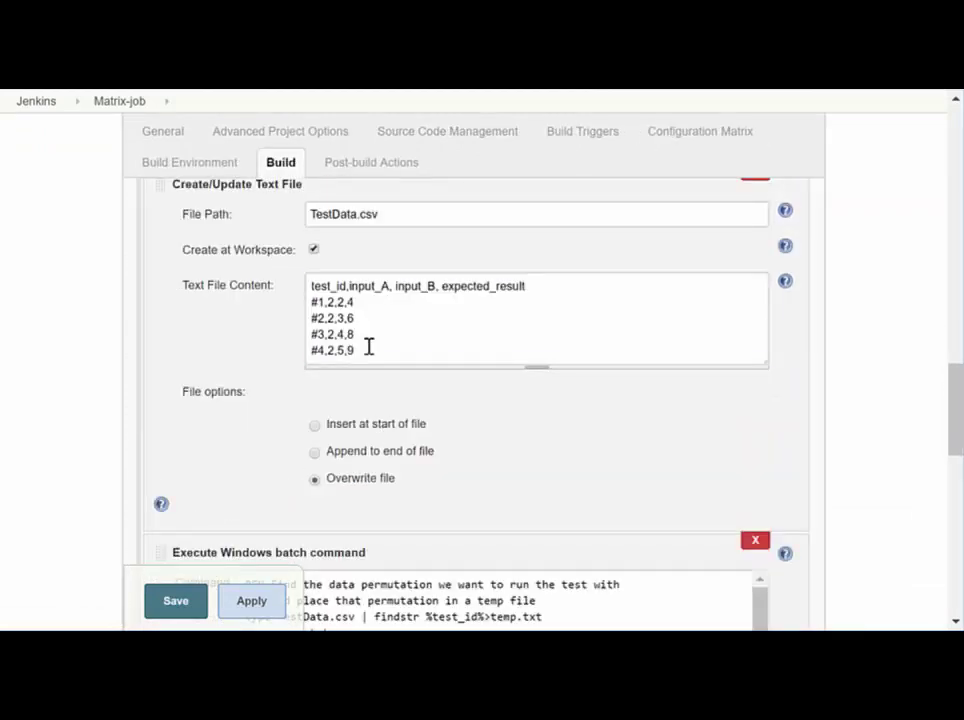
{"action": "left_click", "coordinate": [334, 351]}
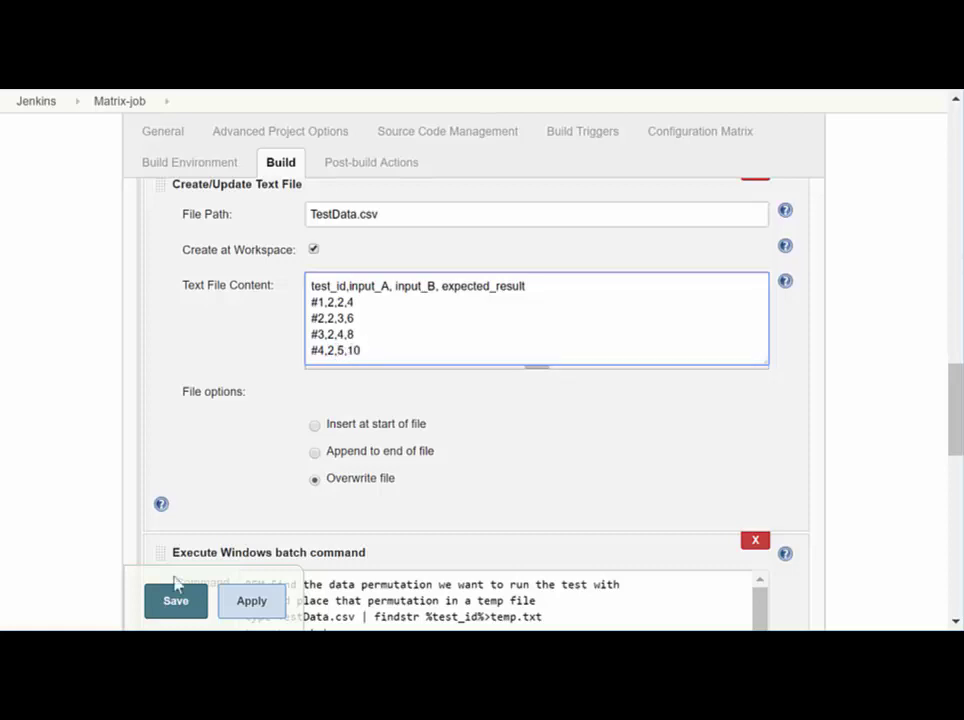
{"action": "left_click", "coordinate": [183, 612]}
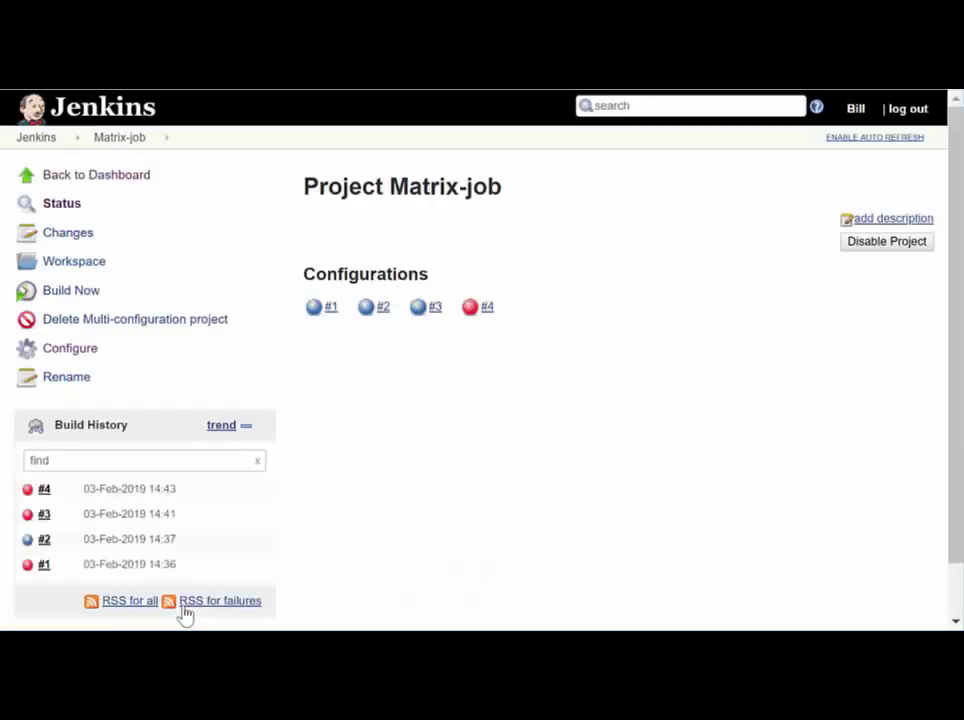
- Build the project with the corrected data and compare its configuration statuses with those of the previous builds
{"action": "left_click", "coordinate": [68, 298]}
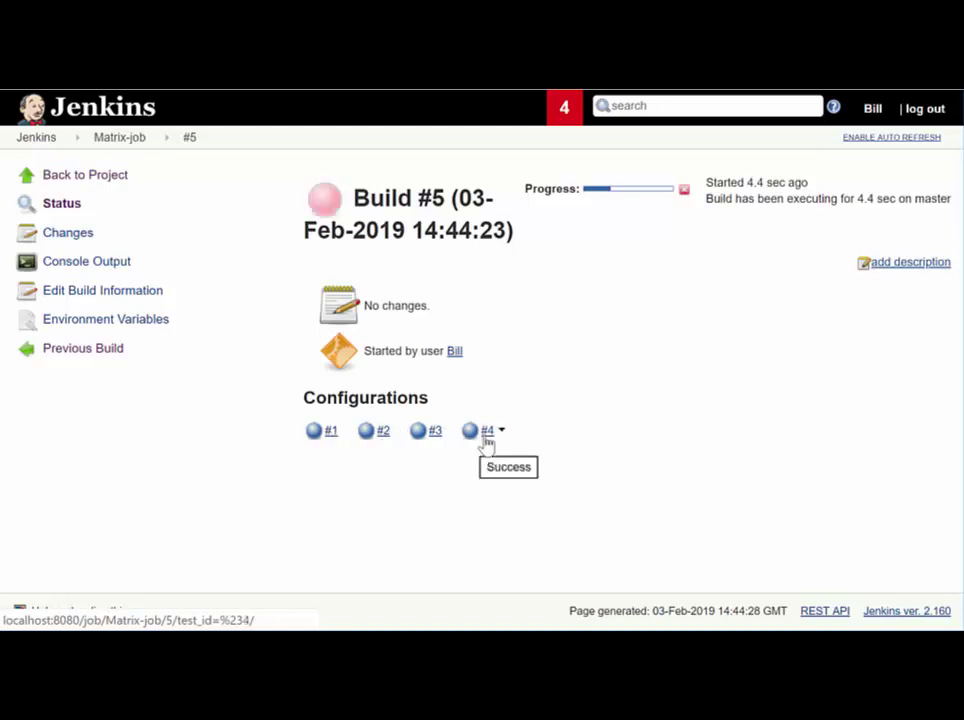
{"action": "left_click", "coordinate": [87, 352]}
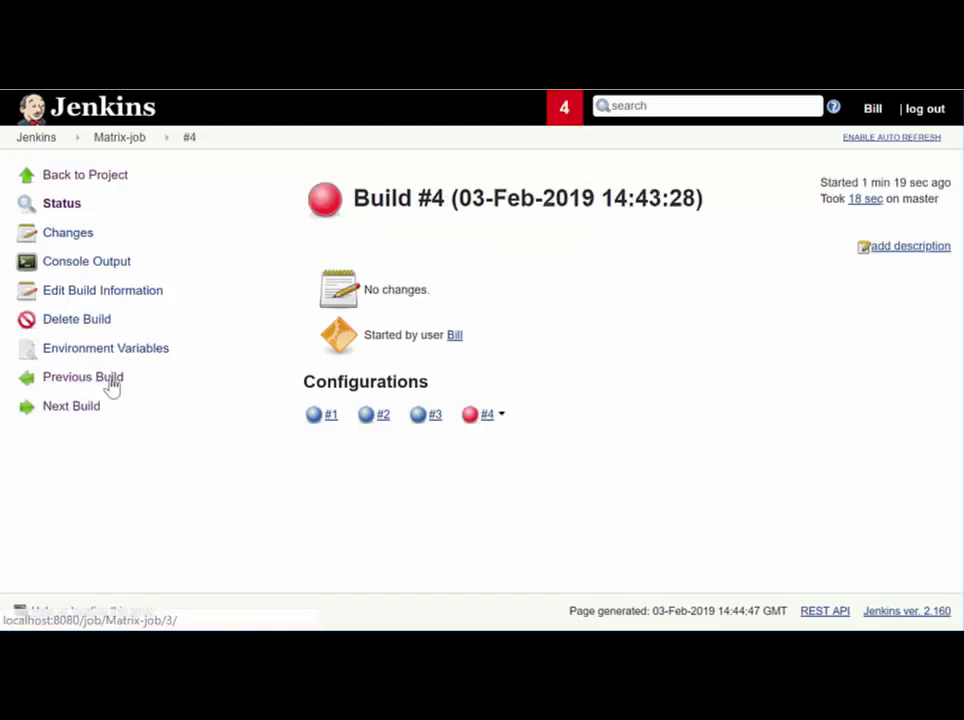
{"action": "left_click", "coordinate": [110, 380]}
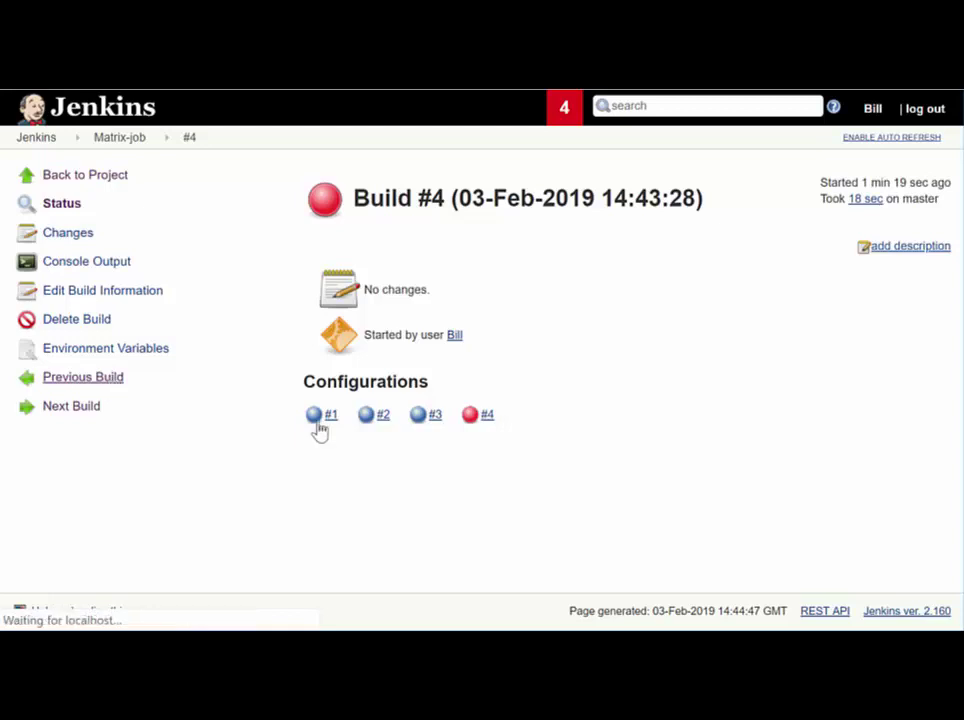
{"action": "left_click", "coordinate": [73, 412]}
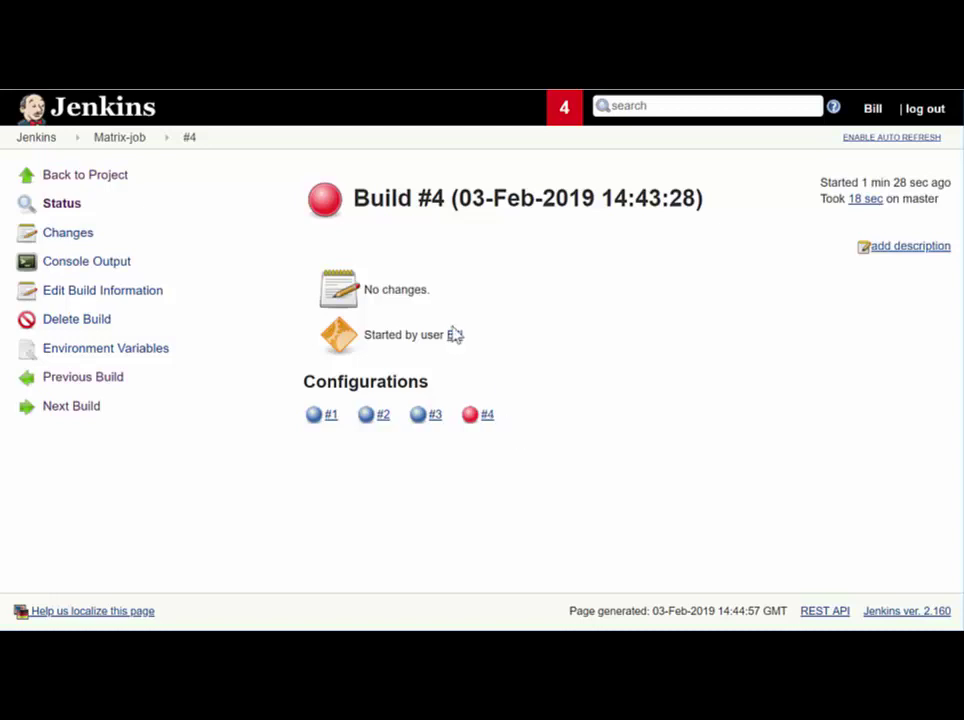
- Return to the Matrix-job project page and review the current status of configurations #1 to #4
{"action": "left_click", "coordinate": [112, 145]}
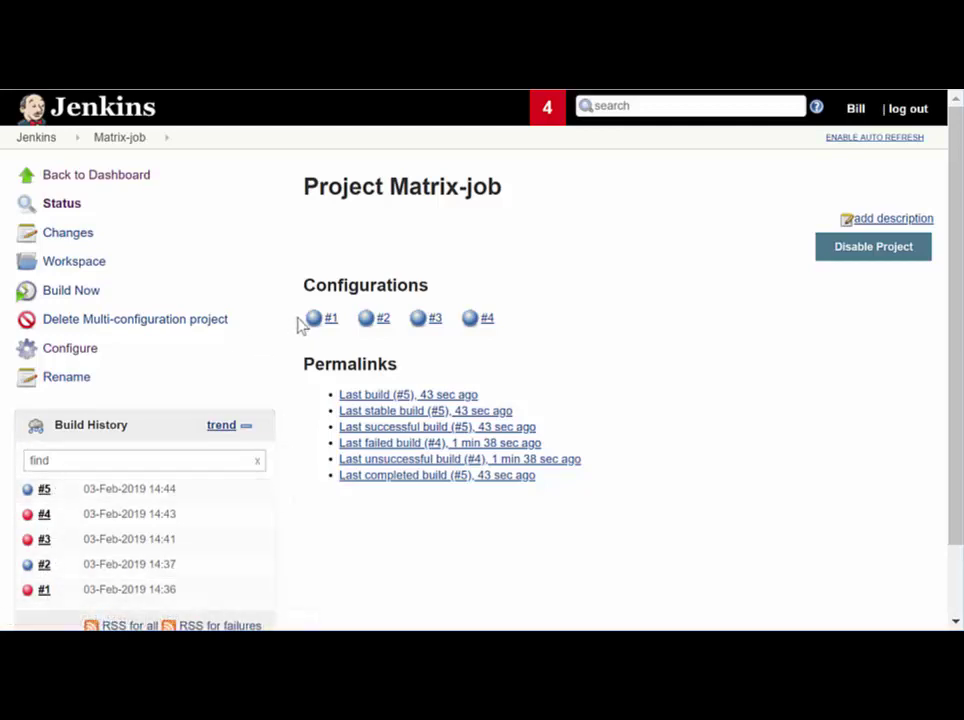
{"action": "left_click_drag", "start_coordinate": [452, 323], "coordinate": [557, 330]}
{"action": "left_click", "coordinate": [581, 350]}
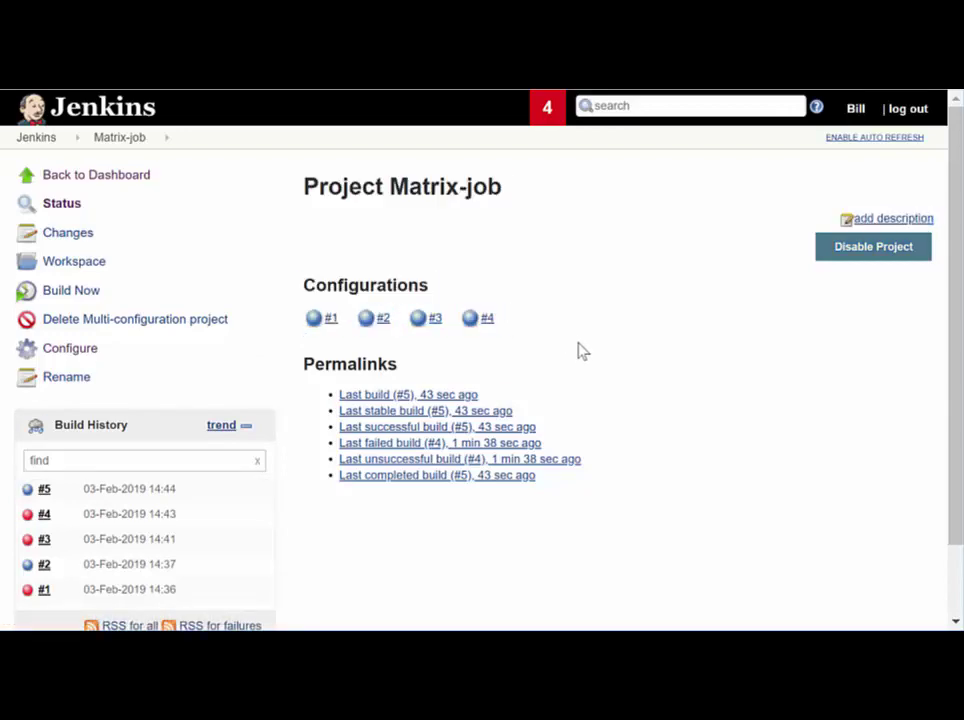